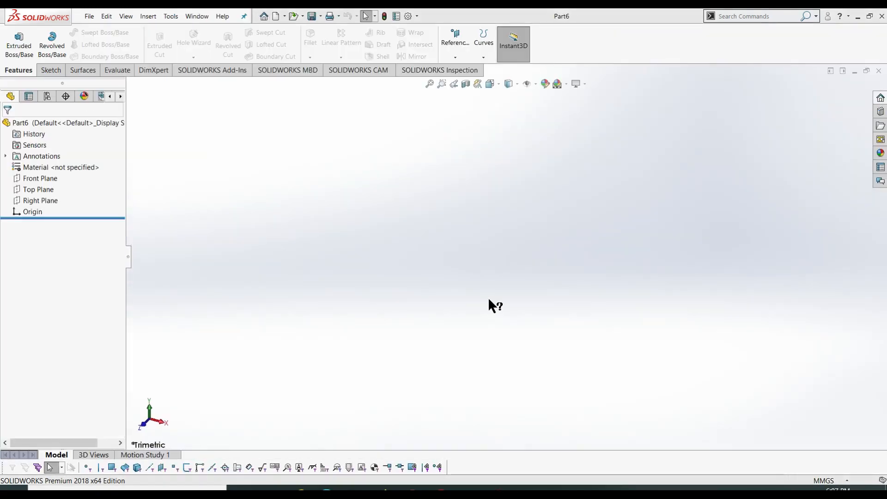
# - Sketch two concentric circles on the Front Plane, centred on the origin, about 87 mm and 49 mm in diameter
pyautogui.click(52, 70)
pyautogui.click(105, 32)
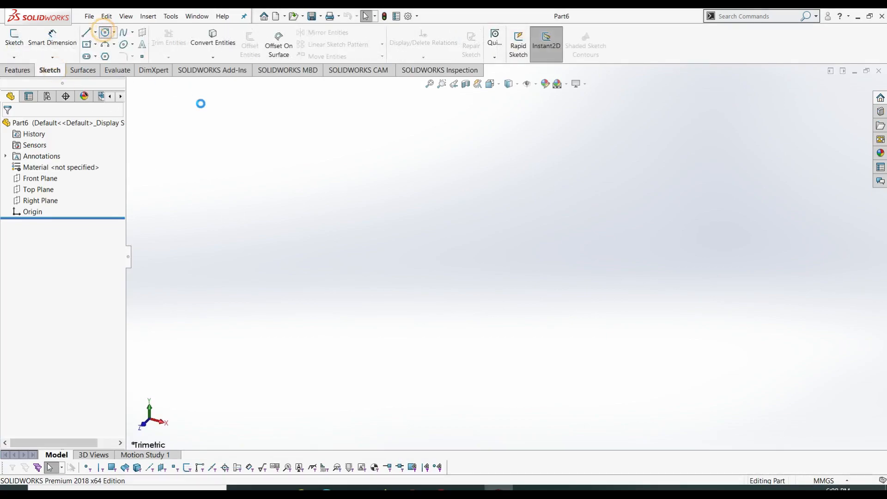
pyautogui.click(396, 165)
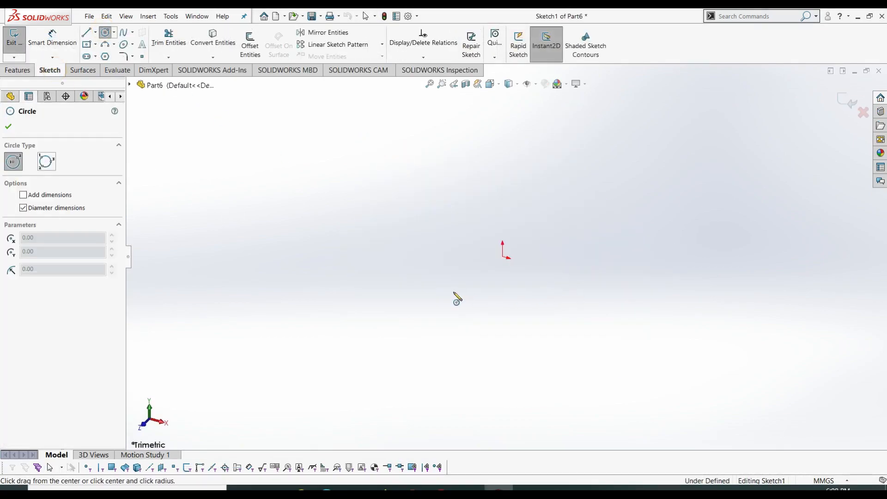
pyautogui.click(506, 256)
pyautogui.click(564, 298)
pyautogui.click(507, 257)
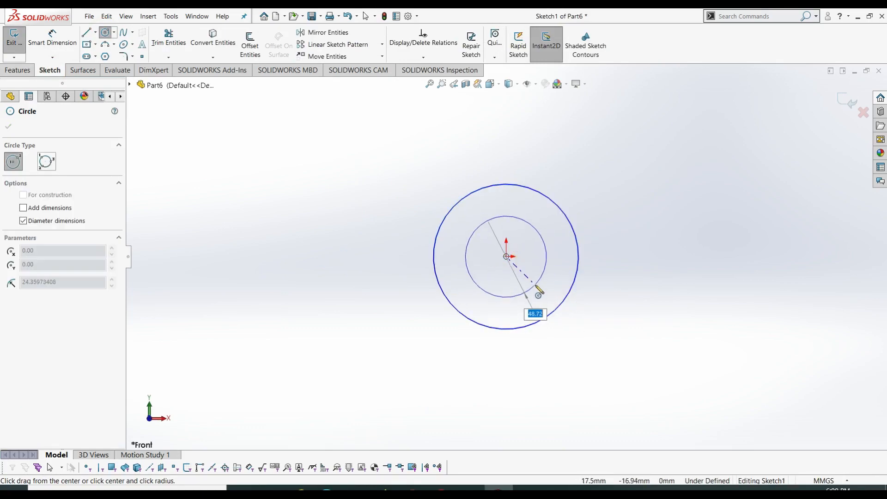
pyautogui.click(535, 284)
# - Dimension the outer circle's diameter to 18 mm and the inner circle's to 14 mm, and exit the sketch
pyautogui.moveTo(635, 310); pyautogui.dragTo(606, 250, button='right')
pyautogui.click(565, 214)
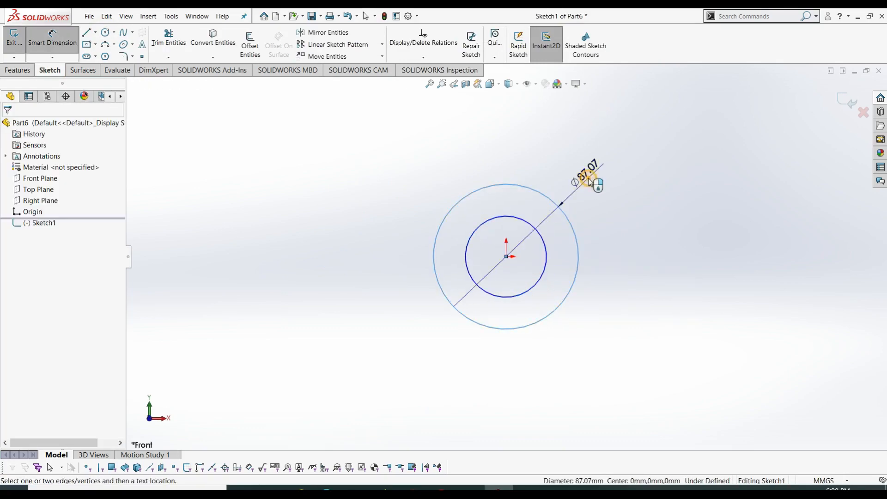
pyautogui.click(590, 180)
pyautogui.write('18')
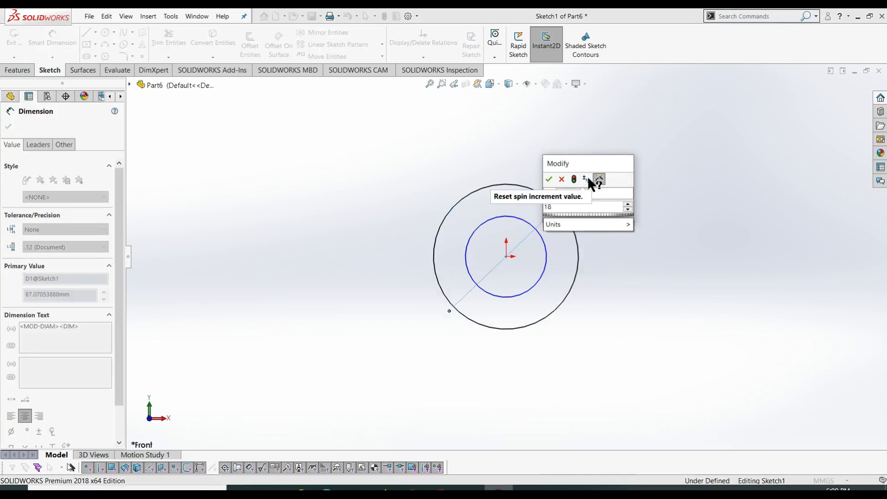
pyautogui.press('Return')
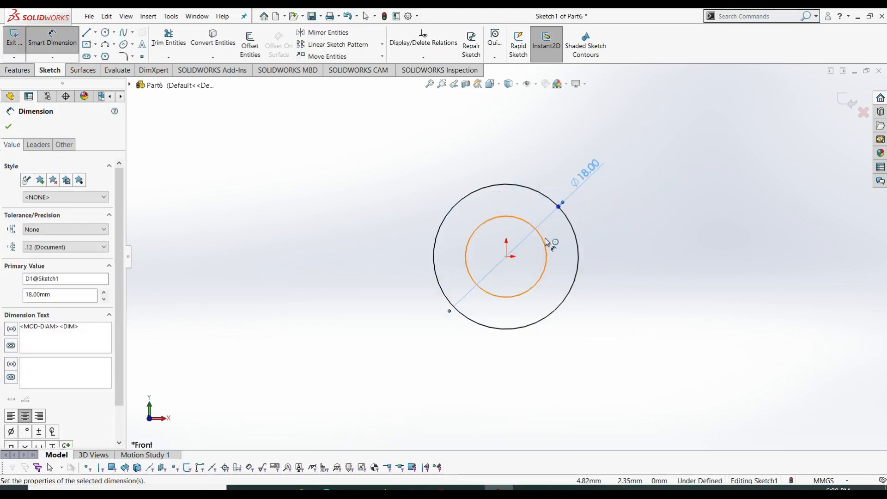
pyautogui.click(586, 209)
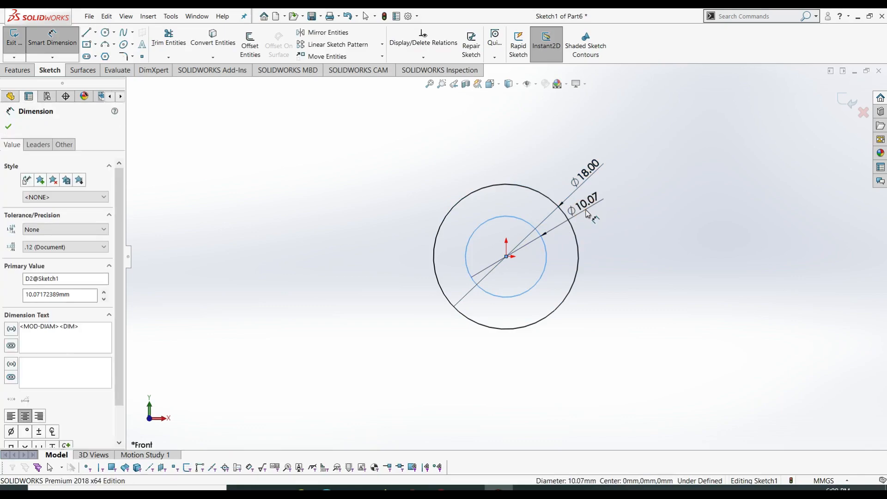
pyautogui.write('14')
pyautogui.press('Return')
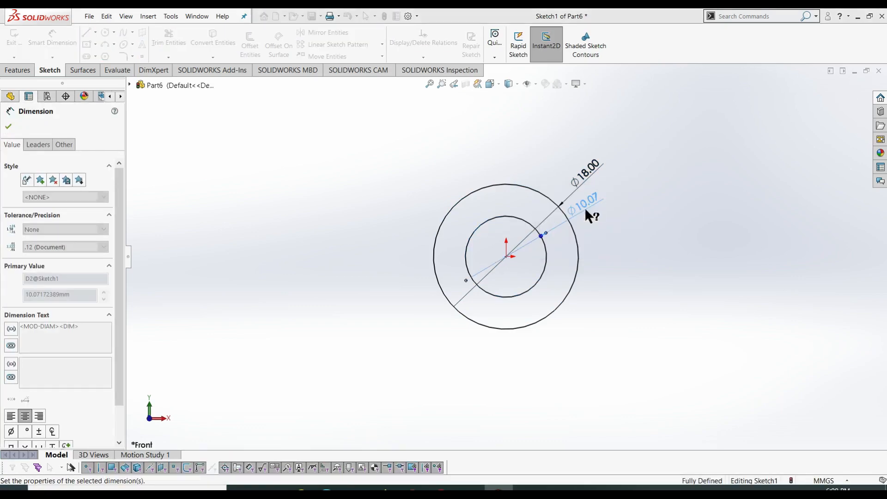
pyautogui.rightClick(622, 241)
pyautogui.click(726, 218)
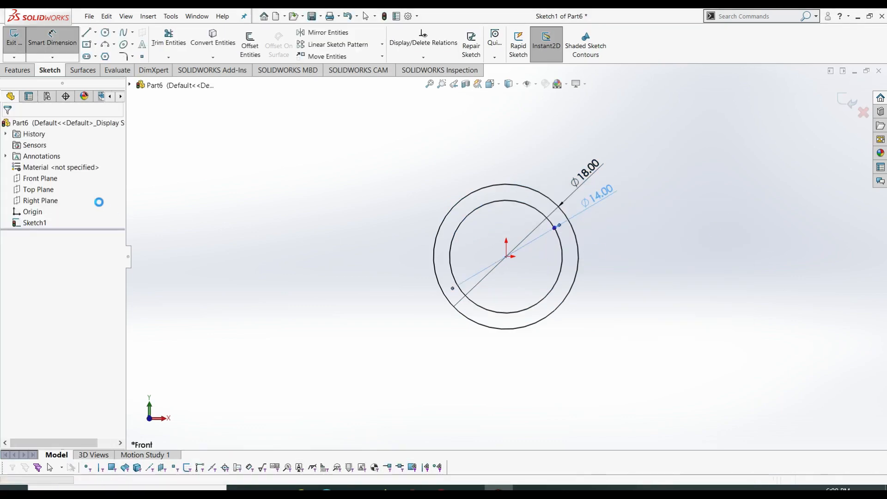
# - Extrude the ring sketch as a blind boss to a depth of 59.97 mm
pyautogui.click(22, 70)
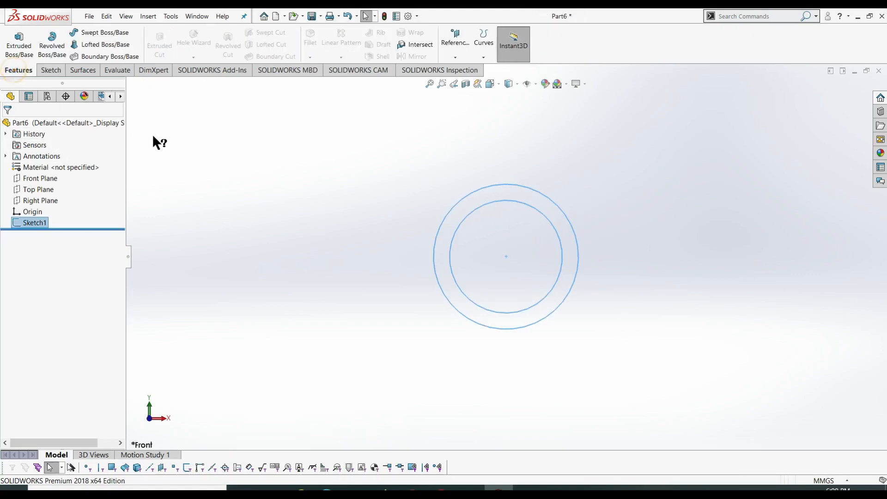
pyautogui.click(16, 44)
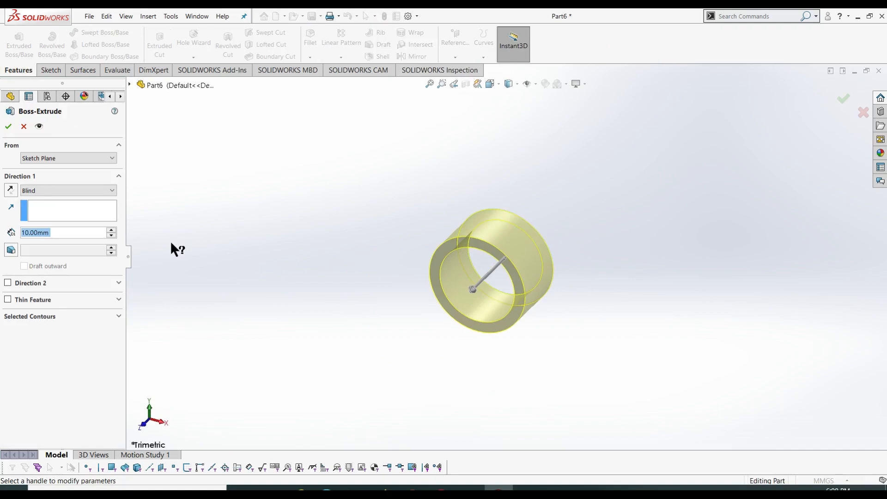
pyautogui.write('59.')
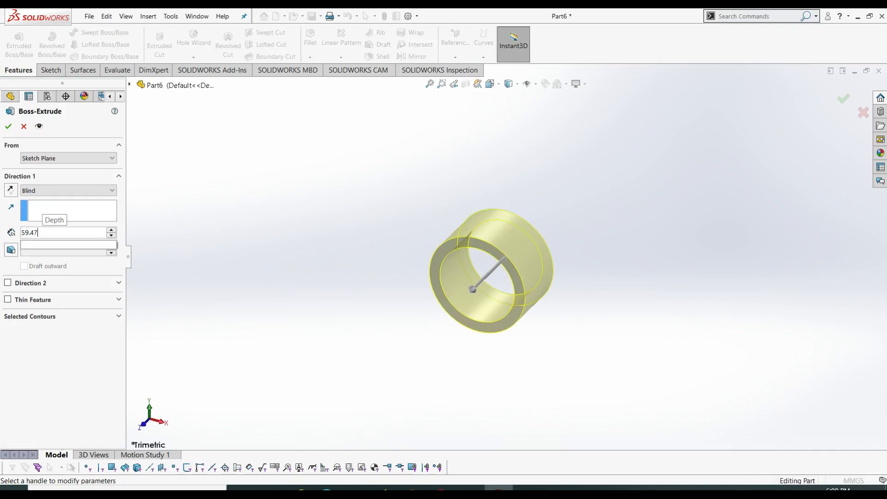
pyautogui.write('97')
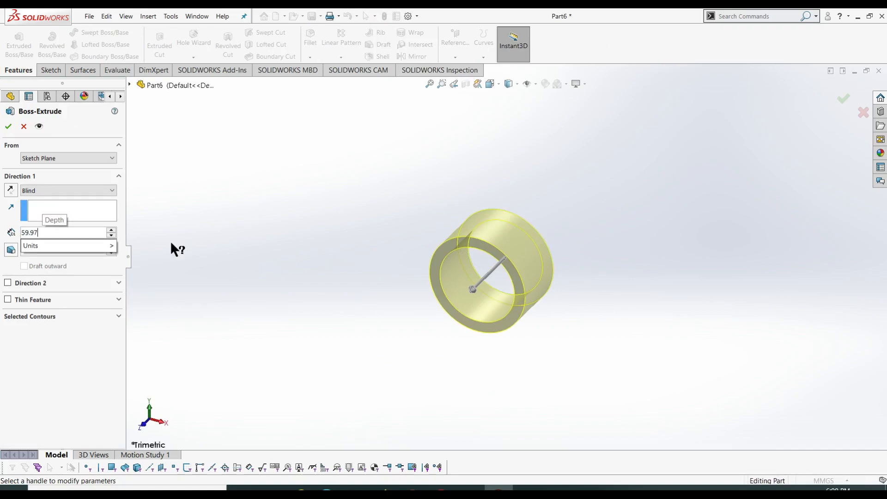
pyautogui.press('Return')
pyautogui.press('Return')
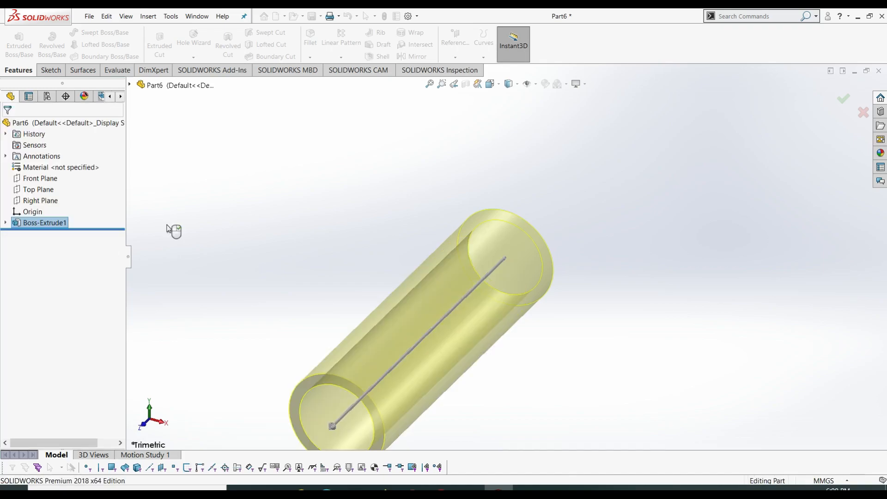
pyautogui.click(308, 330)
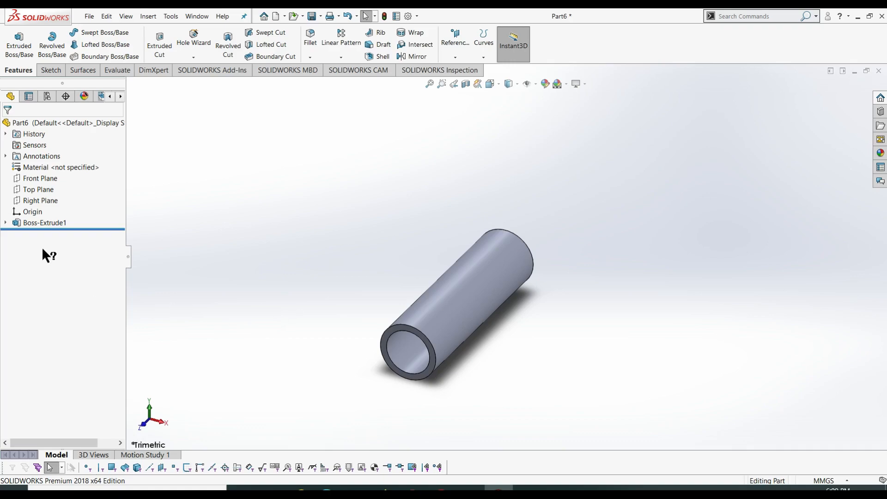
# - Open a sketch on the tube's front end face and draw a vertical centerline about 14 mm long down from the origin
pyautogui.click(50, 70)
pyautogui.click(13, 55)
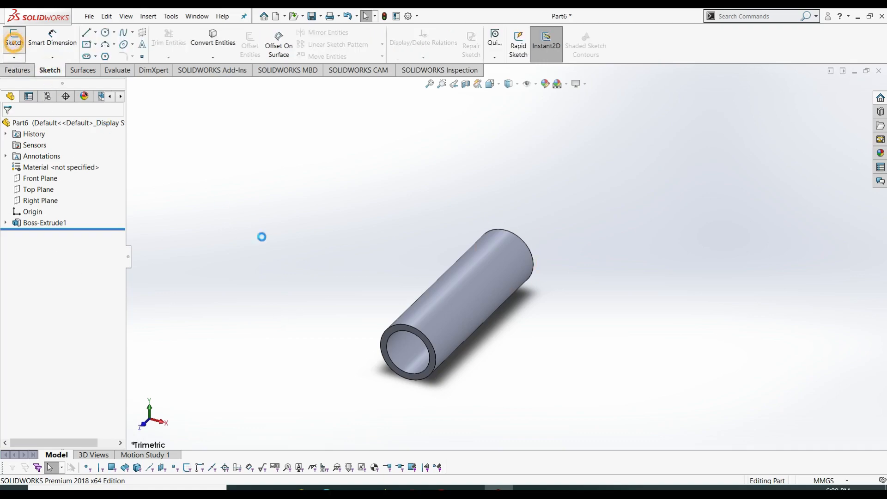
pyautogui.click(388, 332)
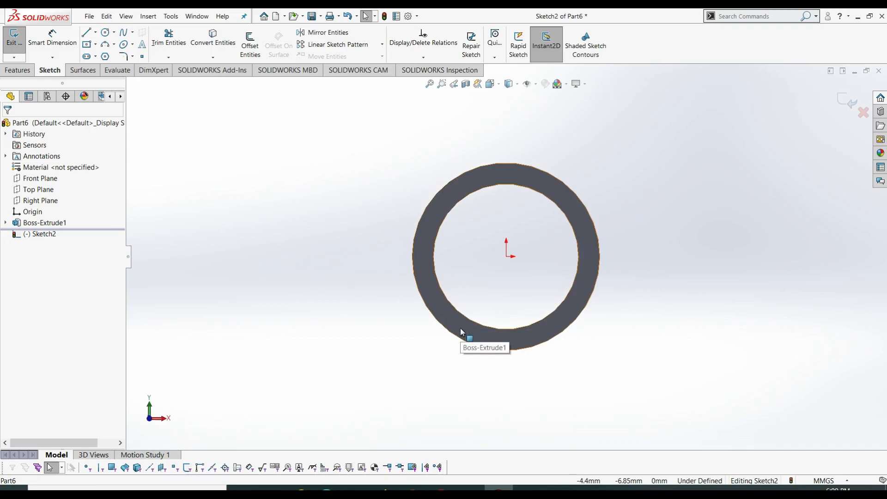
pyautogui.click(95, 32)
pyautogui.click(112, 57)
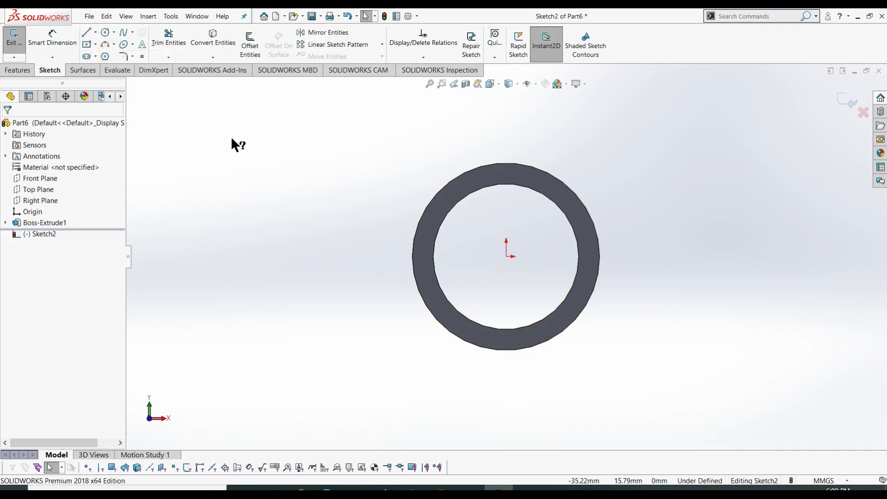
pyautogui.click(506, 404)
pyautogui.click(484, 424)
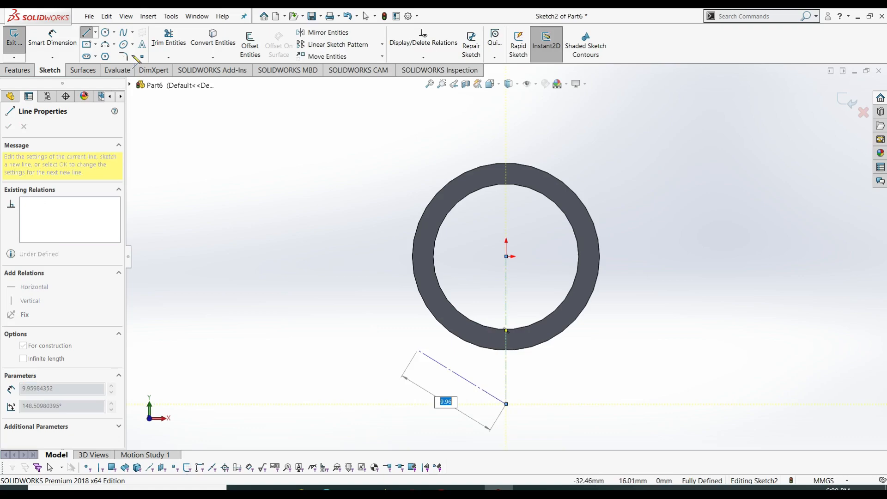
# - Draw a horizontal midpoint line about 19 mm long centred on the centerline's lower end and make it construction geometry
pyautogui.click(95, 32)
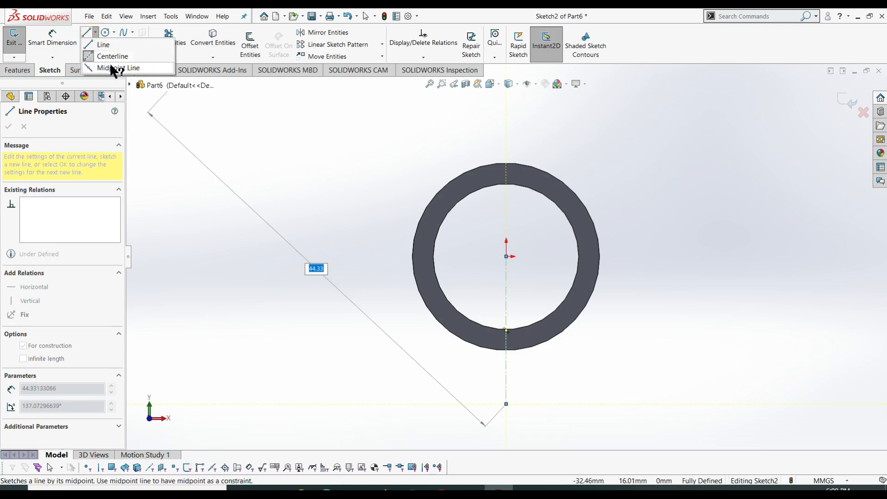
pyautogui.click(110, 65)
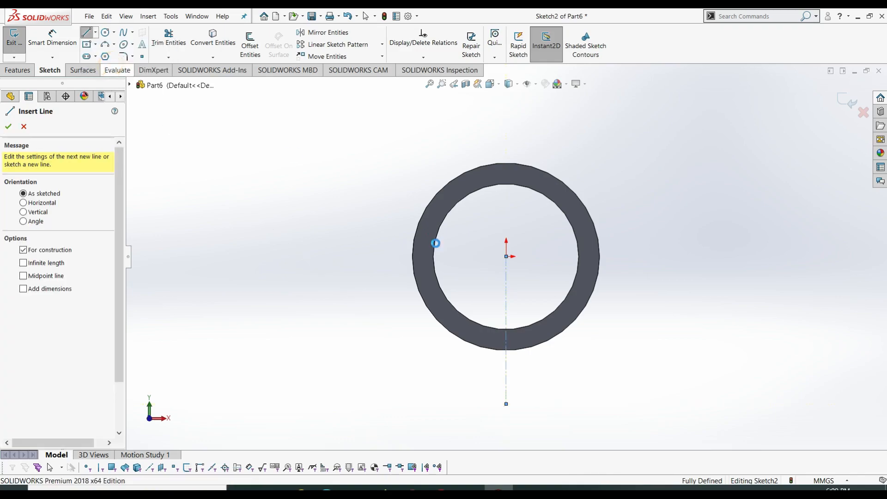
pyautogui.click(506, 403)
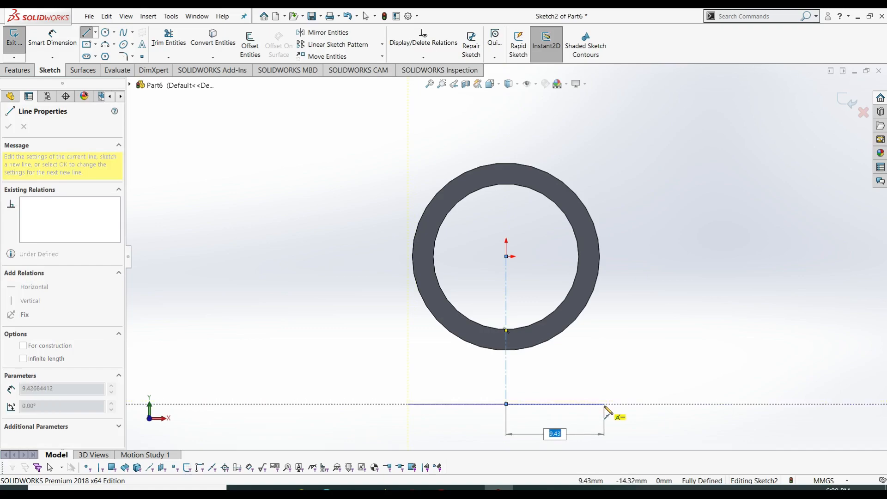
pyautogui.click(604, 404)
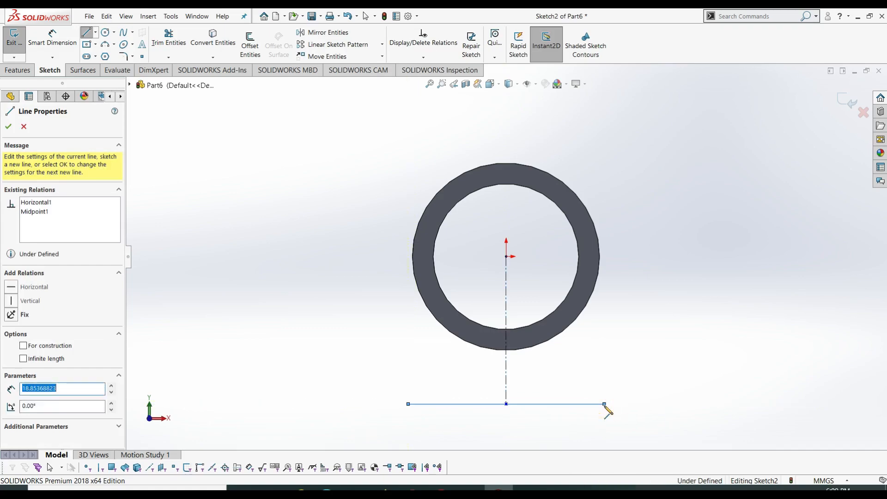
pyautogui.press('Escape')
pyautogui.press('Escape')
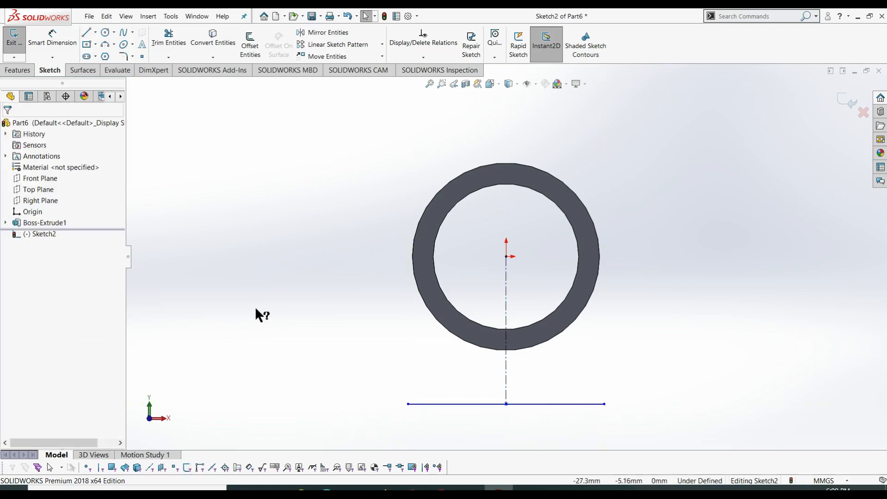
pyautogui.click(439, 406)
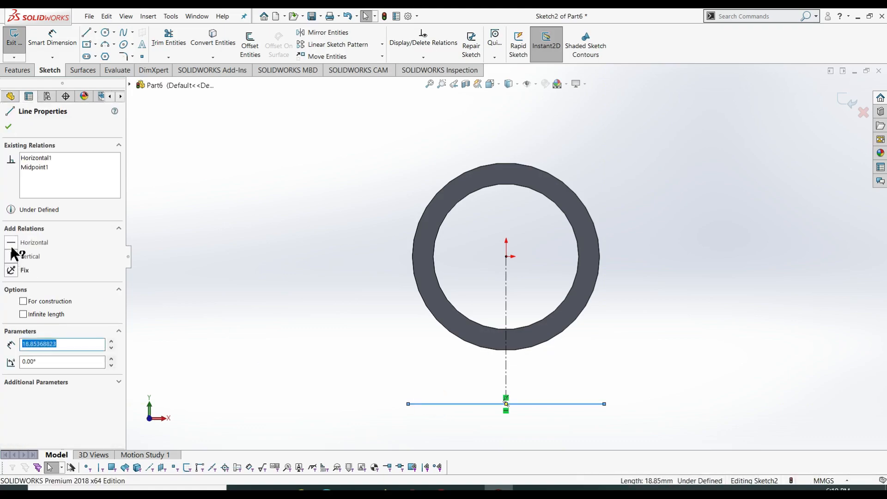
pyautogui.click(24, 301)
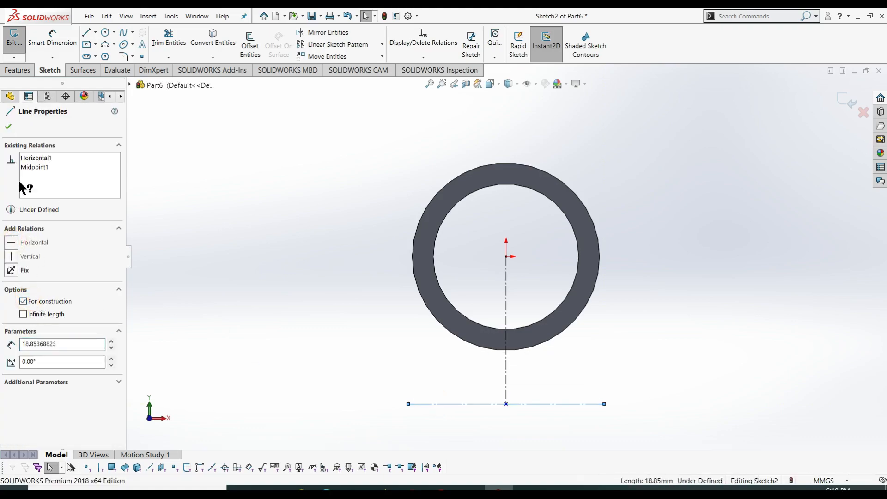
pyautogui.click(237, 241)
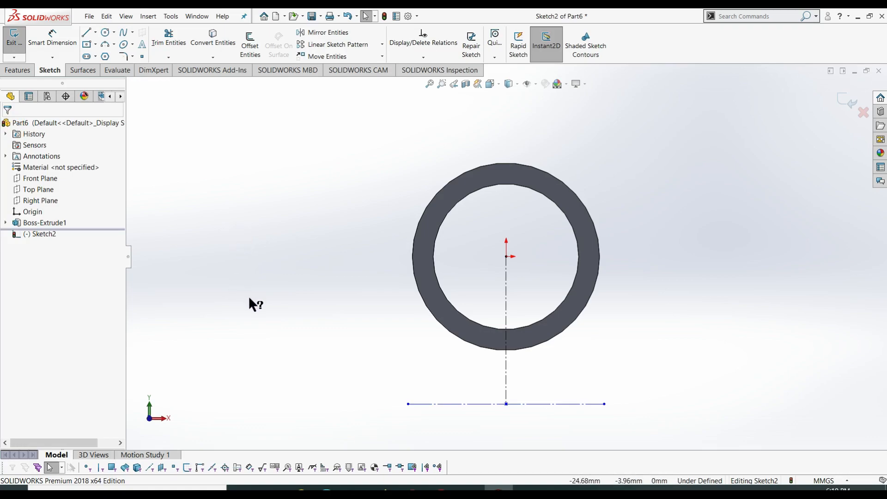
# - Dimension the vertical centerline to 30 mm and the horizontal construction line to 30 mm
pyautogui.moveTo(248, 296); pyautogui.dragTo(259, 240, button='right')
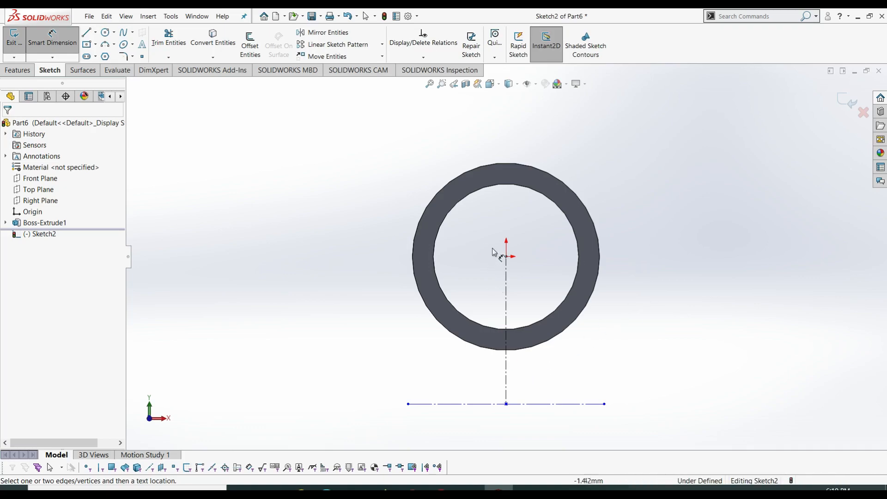
pyautogui.click(506, 270)
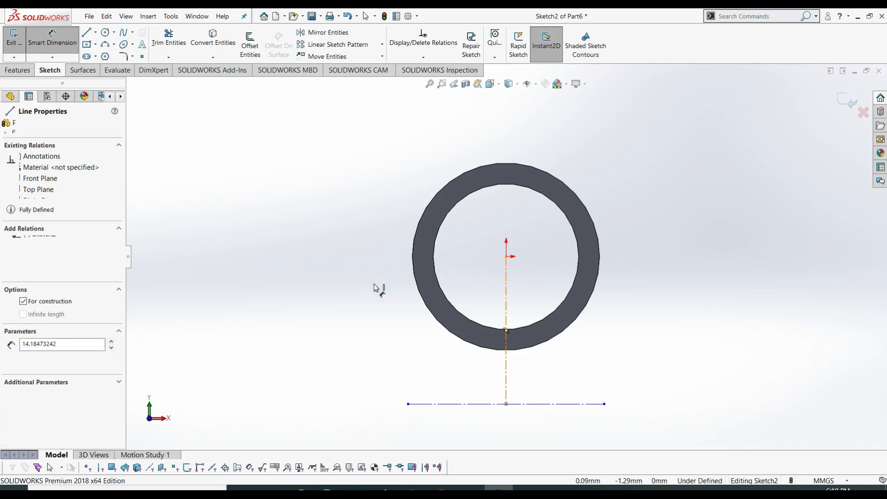
pyautogui.click(457, 302)
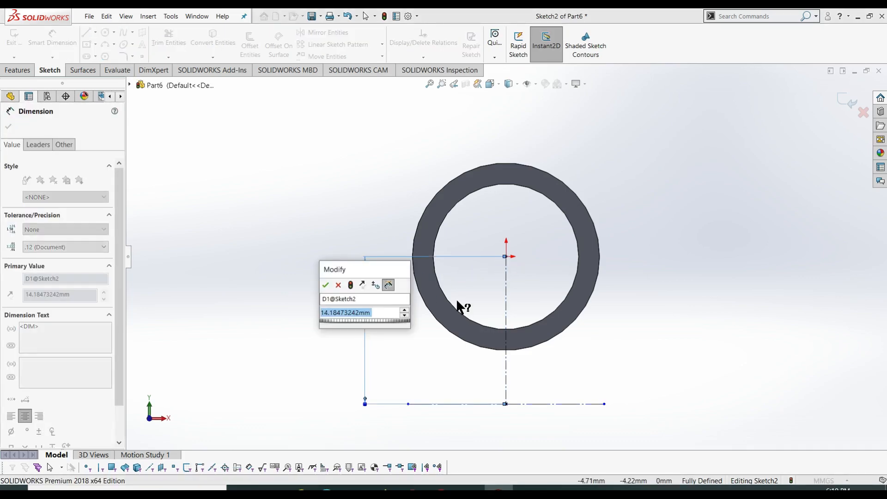
pyautogui.write('30')
pyautogui.press('Return')
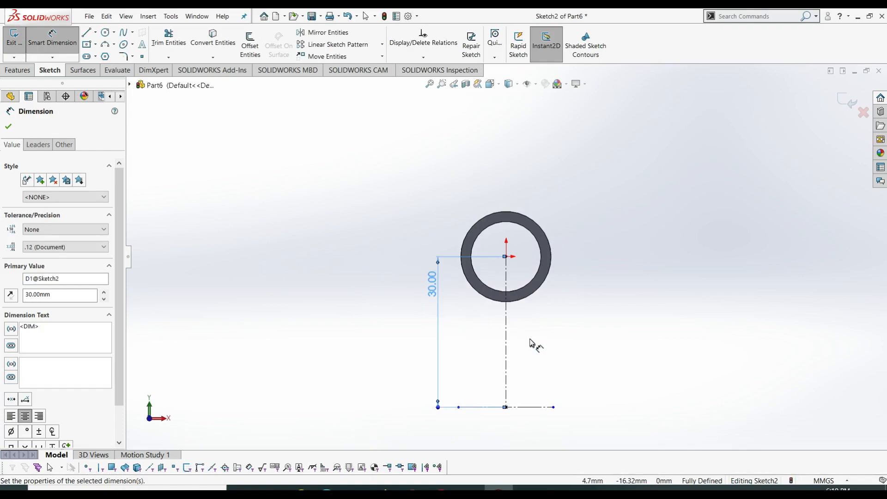
pyautogui.click(512, 407)
pyautogui.click(564, 423)
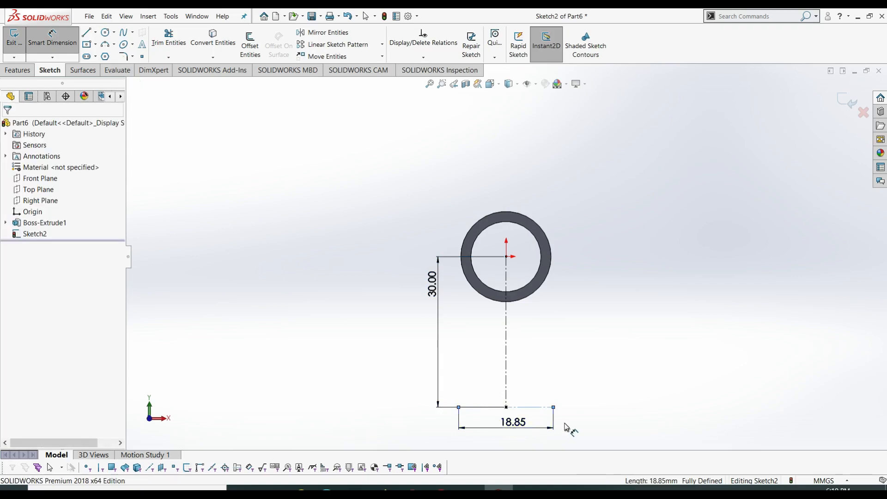
pyautogui.write('30')
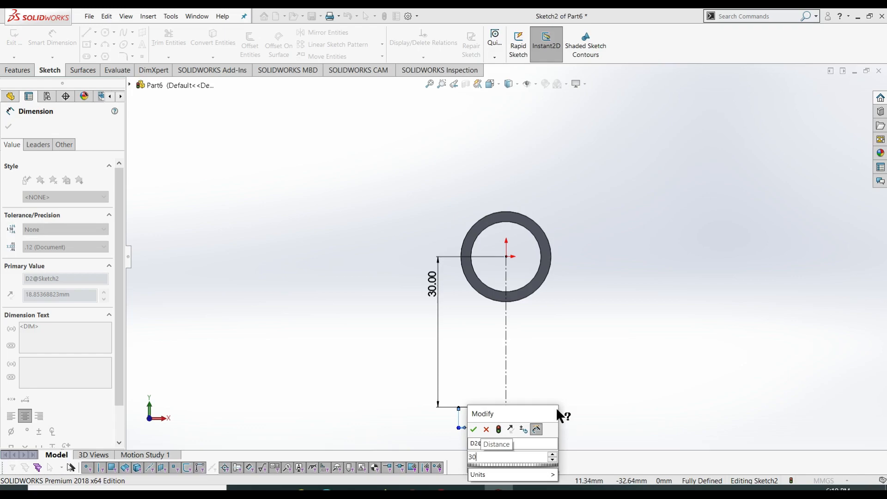
pyautogui.press('Escape')
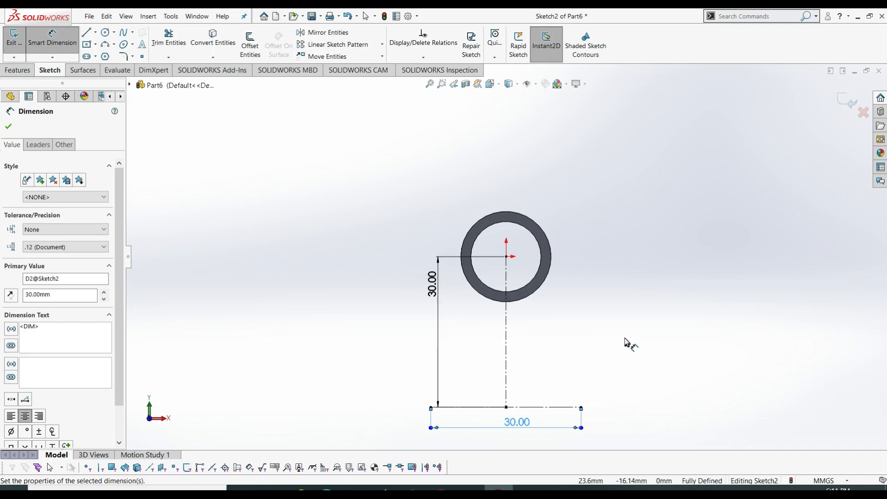
# - Convert the outer and inner circular edges of the tube's end face into sketch circles and exit the sketch
pyautogui.click(213, 38)
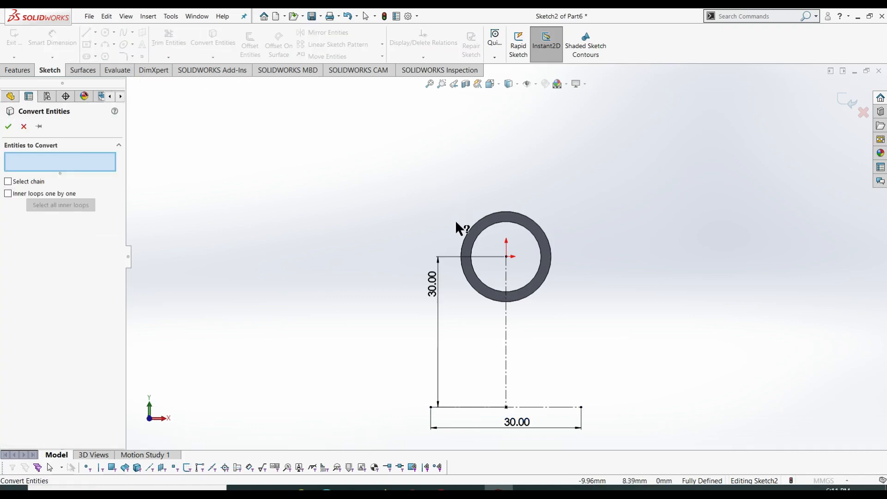
pyautogui.click(468, 281)
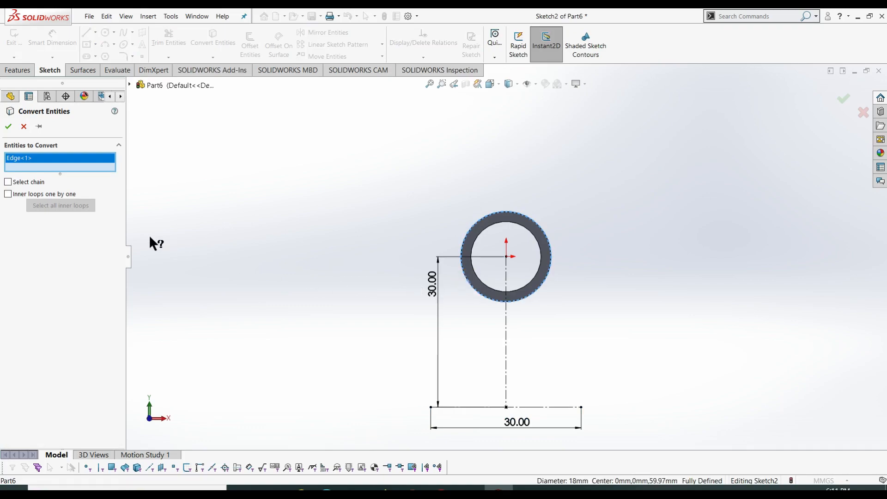
pyautogui.click(473, 270)
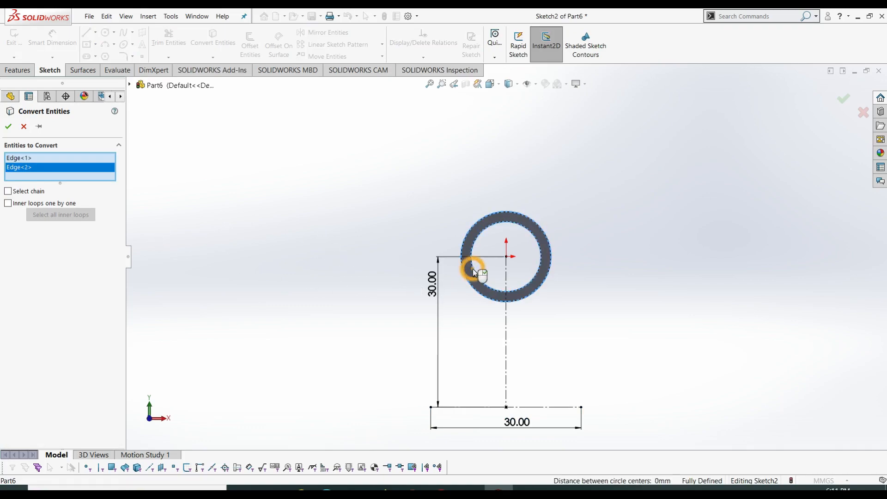
pyautogui.click(8, 128)
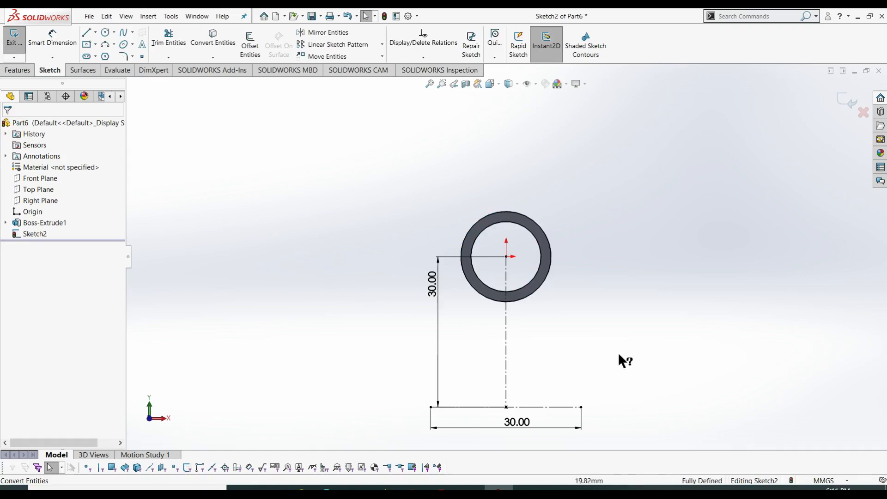
pyautogui.rightClick(655, 277)
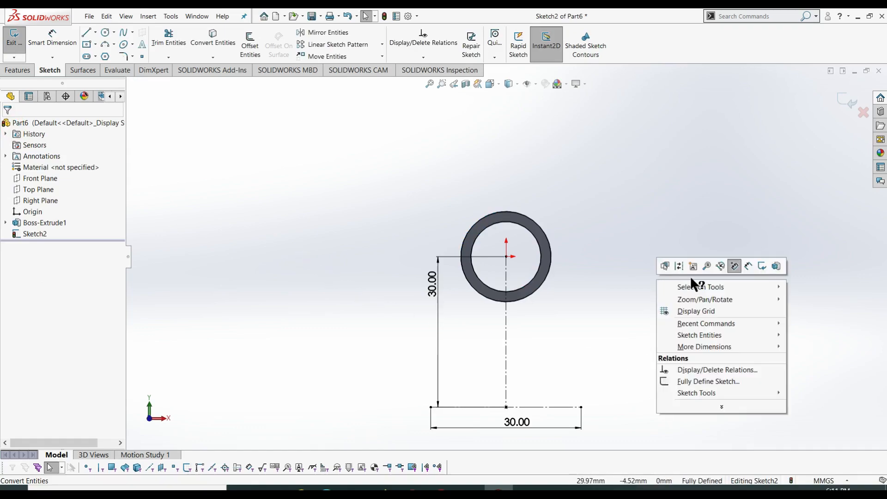
pyautogui.click(762, 266)
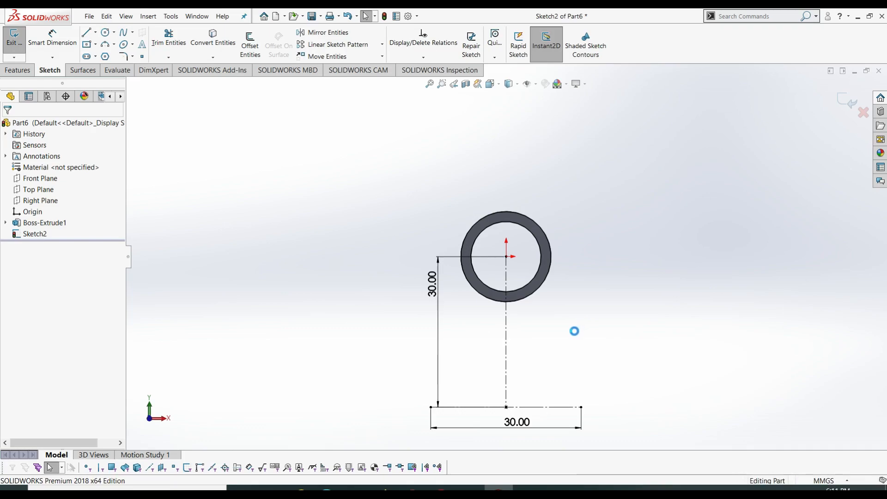
# - Start a revolved boss from the ring sketch with the horizontal construction line as its axis of revolution
pyautogui.moveTo(567, 336); pyautogui.dragTo(497, 343, button='middle')
pyautogui.press('Escape')
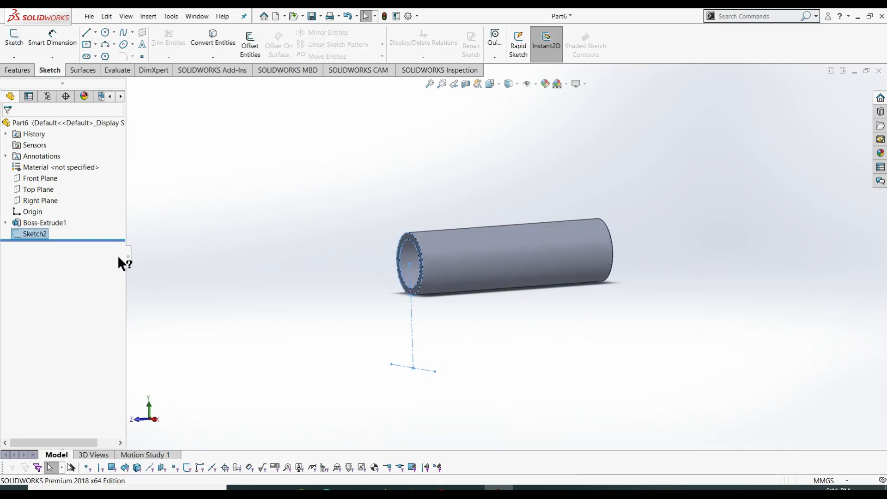
pyautogui.click(19, 70)
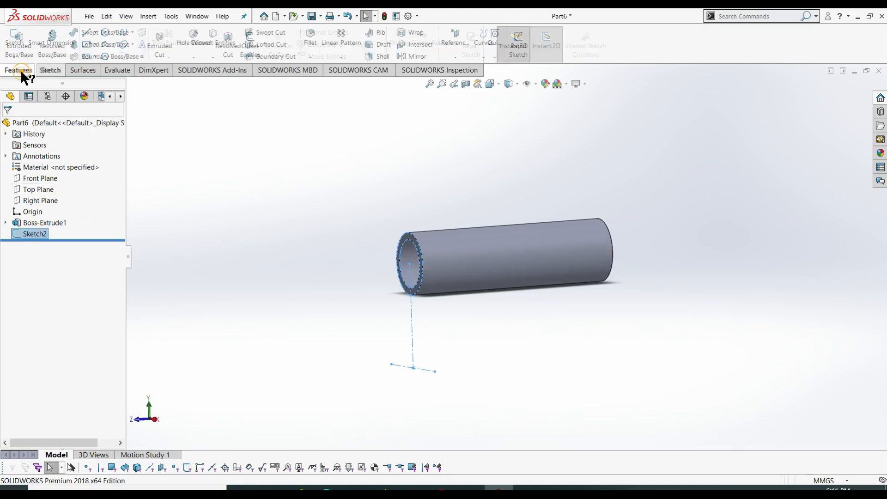
pyautogui.click(51, 44)
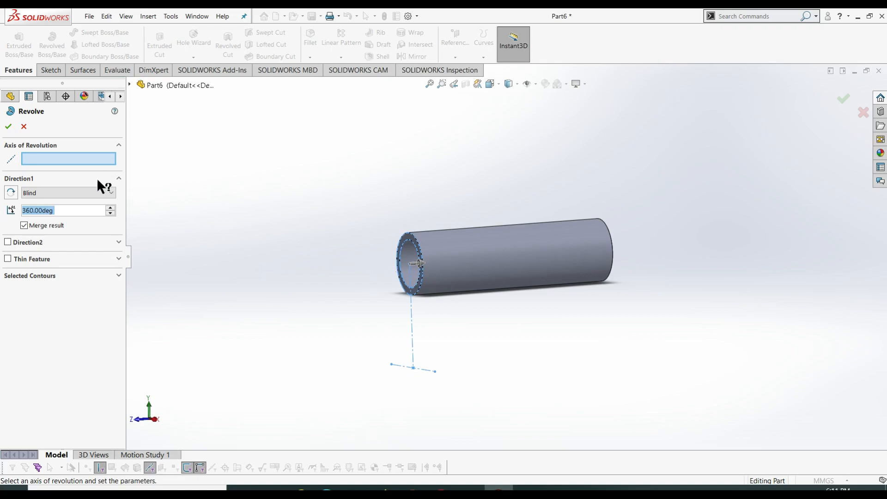
pyautogui.click(55, 159)
pyautogui.click(409, 236)
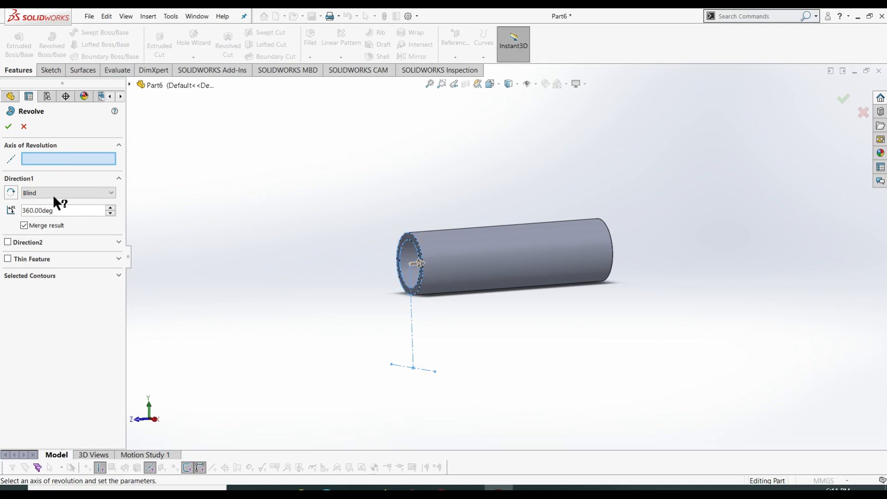
pyautogui.click(412, 308)
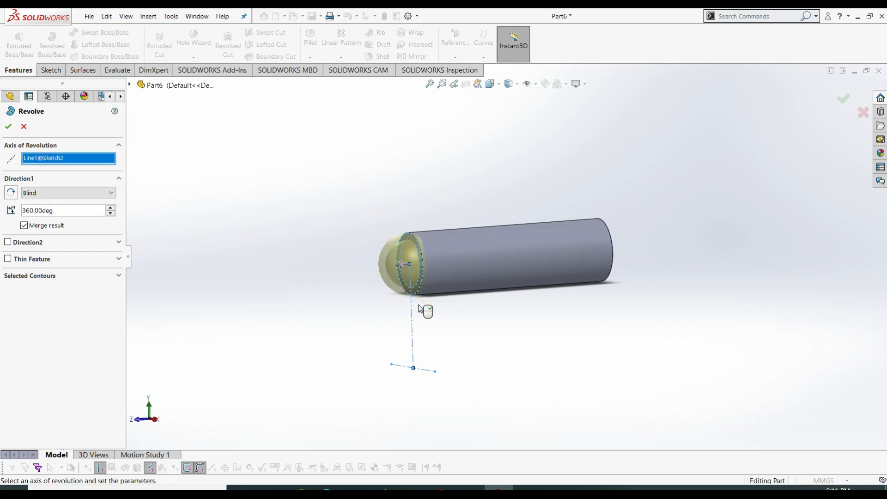
pyautogui.rightClick(74, 159)
pyautogui.click(99, 164)
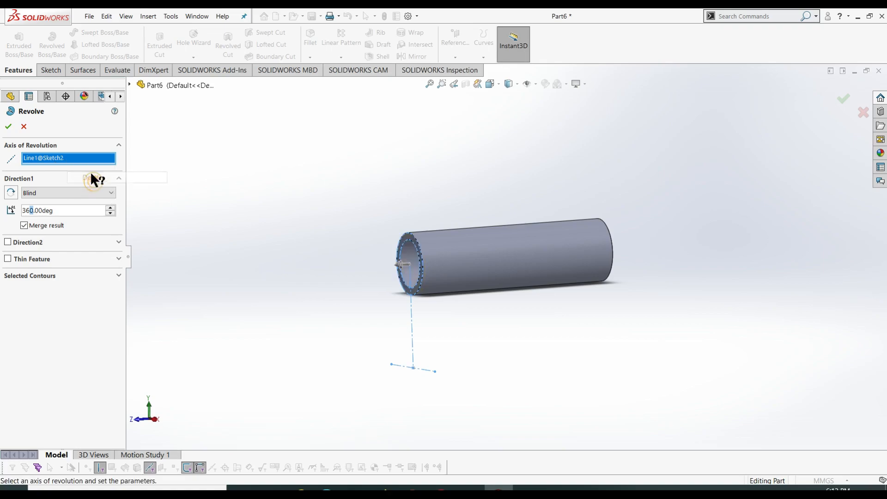
pyautogui.click(426, 371)
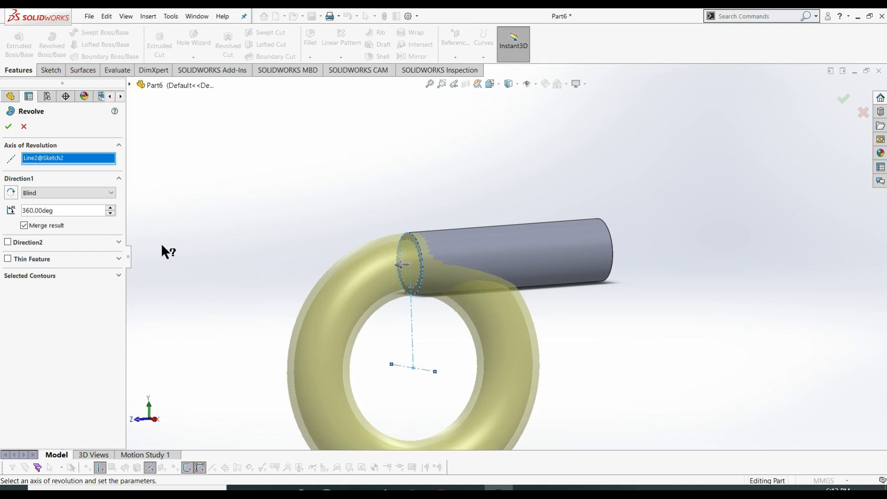
# - Set the revolve angle to 90 degrees and create the tube bend
pyautogui.moveTo(62, 210); pyautogui.dragTo(23, 210)
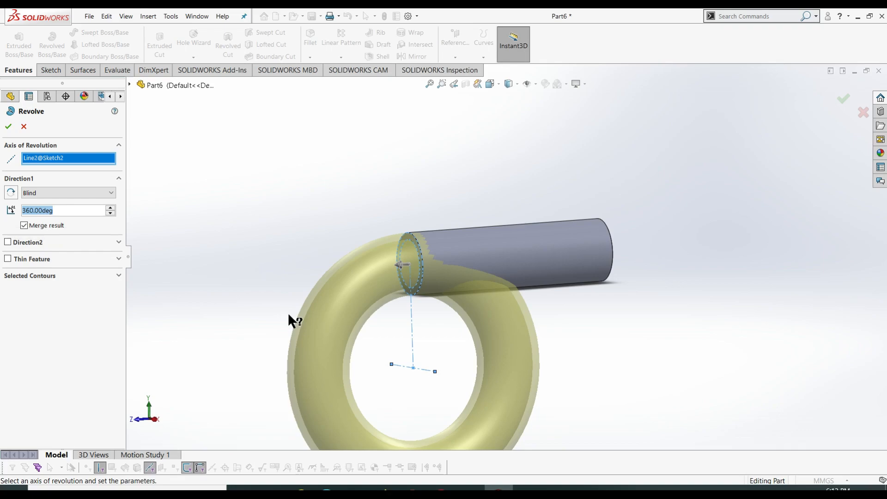
pyautogui.write('90')
pyautogui.press('Tab')
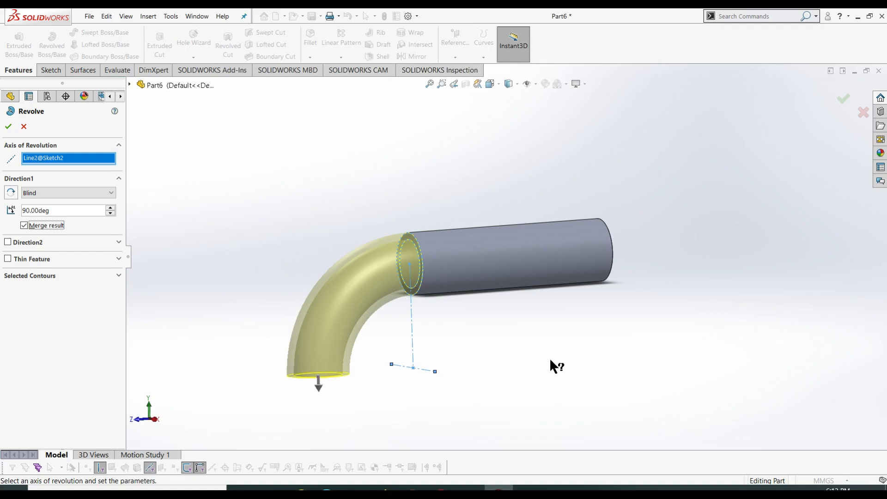
pyautogui.scroll(1, 551, 366)
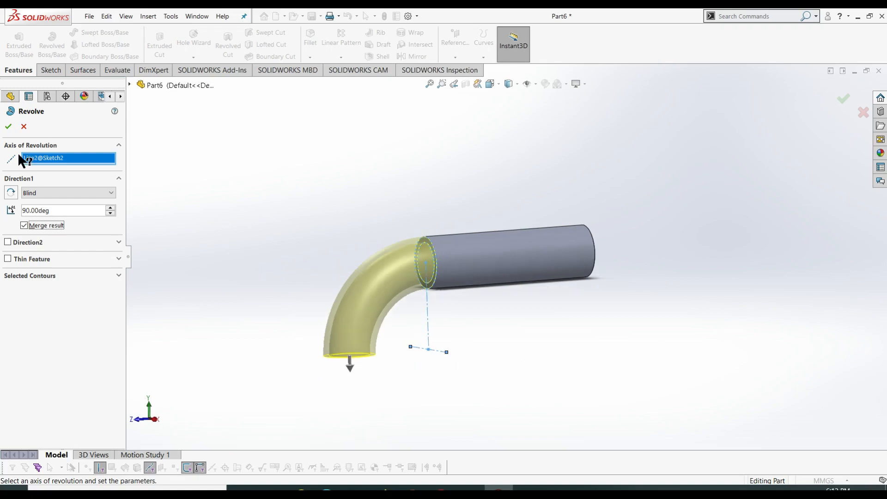
pyautogui.click(8, 128)
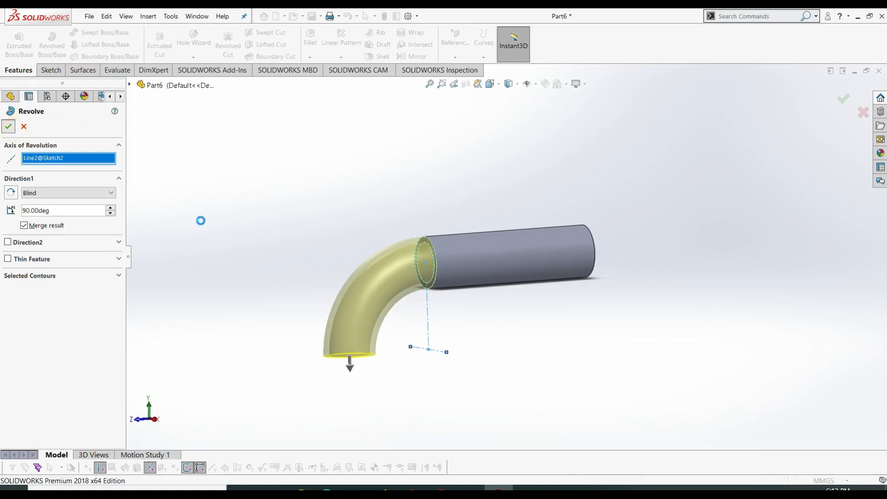
# - Create a sketch on the bend's free end face by converting its outer and inner circular edges
pyautogui.moveTo(246, 251); pyautogui.dragTo(274, 228, button='middle')
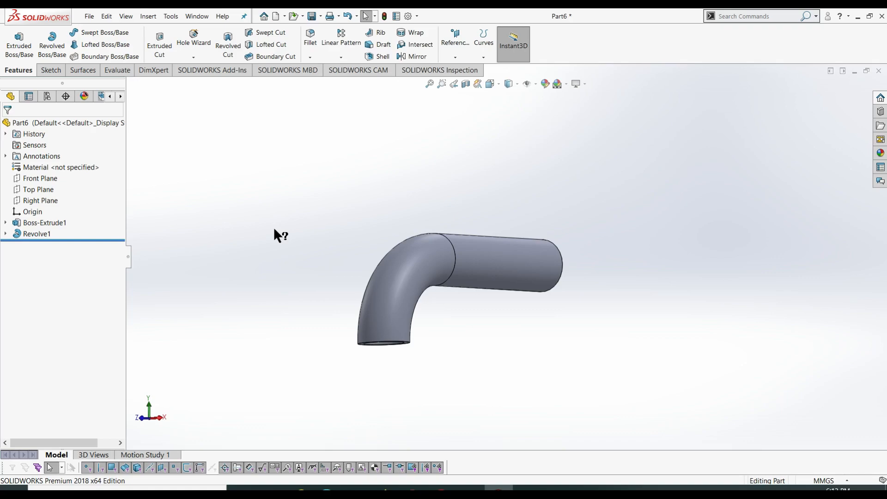
pyautogui.moveTo(278, 278)
pyautogui.mouseDown(button='middle')
pyautogui.moveTo(296, 89)
pyautogui.moveTo(314, 147)
pyautogui.moveTo(281, 286)
pyautogui.mouseUp(button='middle')
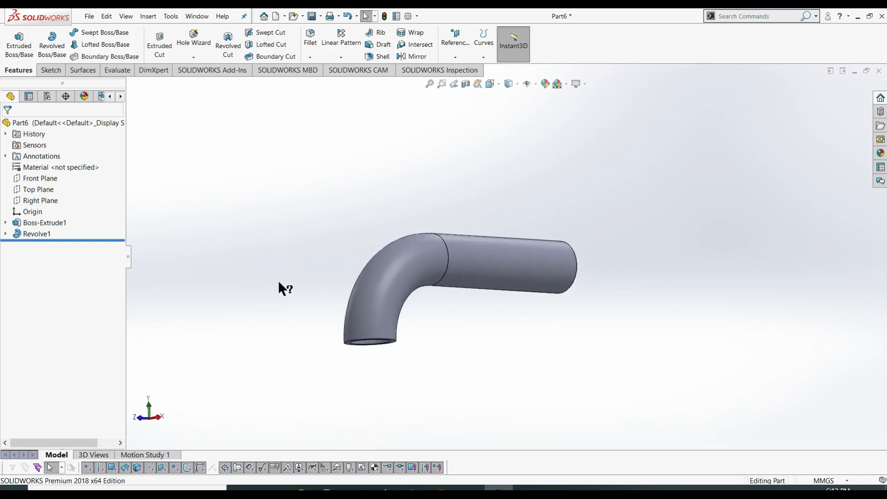
pyautogui.click(50, 69)
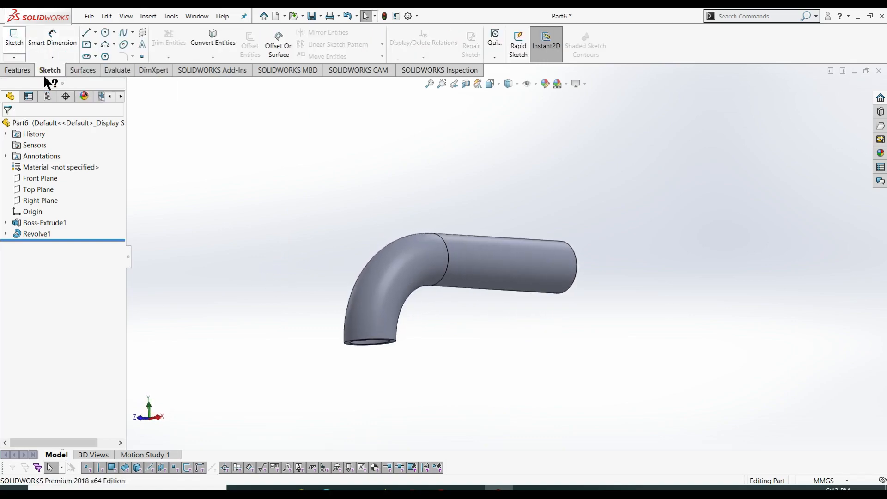
pyautogui.click(14, 38)
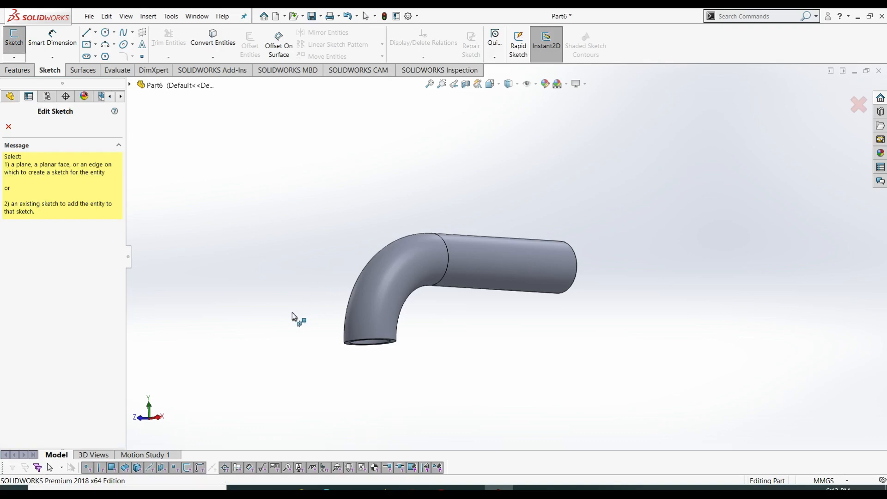
pyautogui.moveTo(297, 317); pyautogui.dragTo(310, 190, button='middle')
pyautogui.click(360, 233)
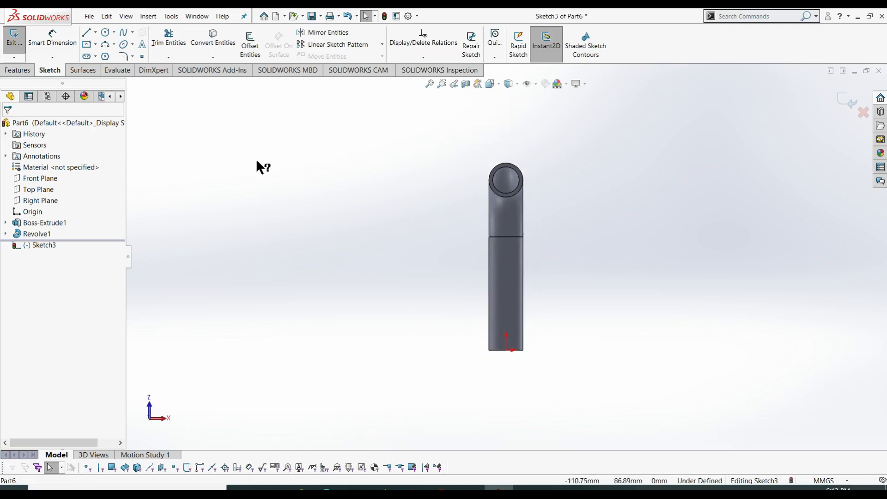
pyautogui.click(214, 42)
pyautogui.click(521, 169)
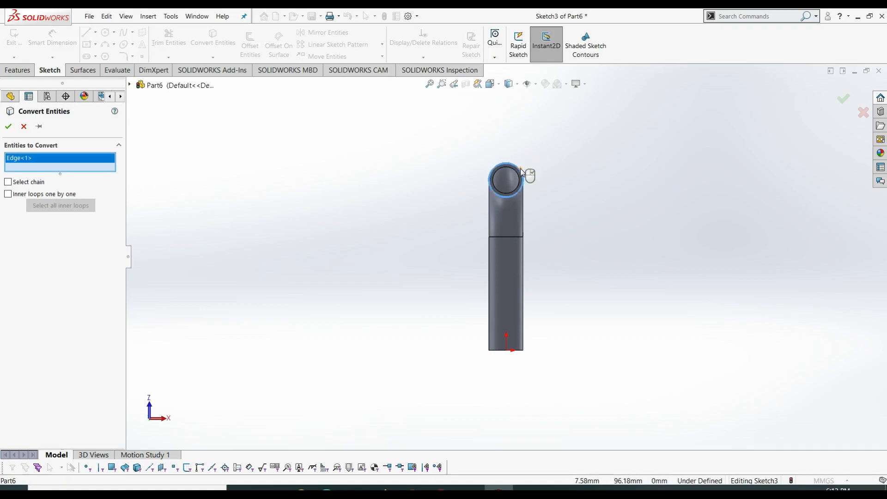
pyautogui.click(518, 175)
pyautogui.click(9, 127)
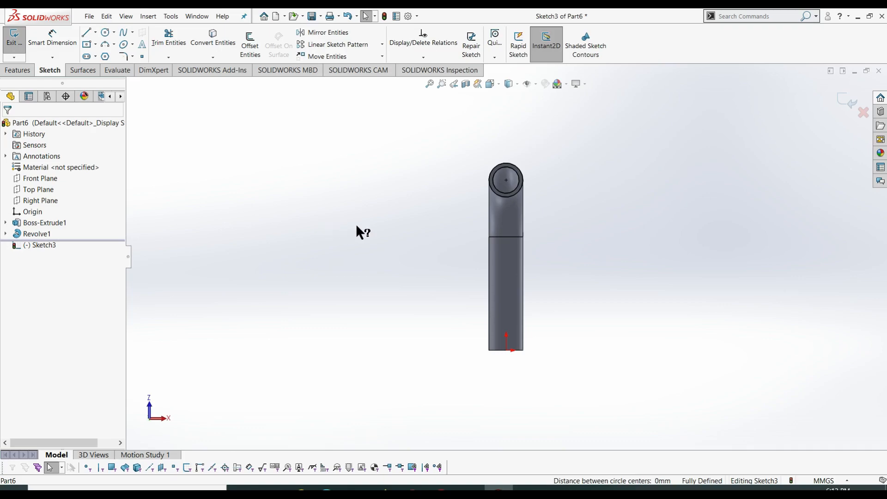
pyautogui.rightClick(688, 194)
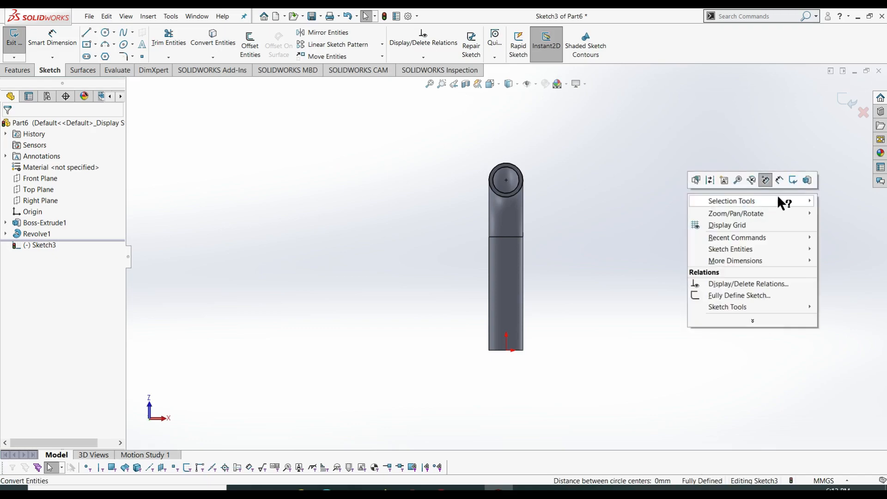
pyautogui.click(797, 181)
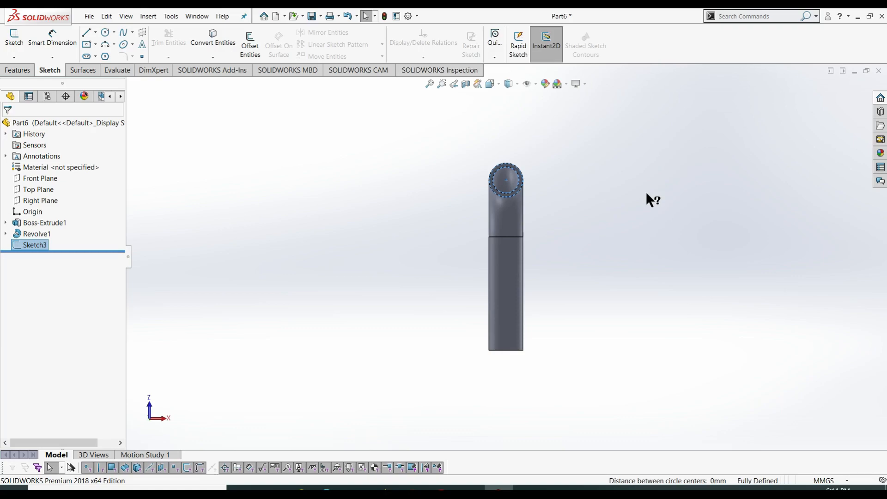
# - Extrude the new ring sketch from the bend's end as a blind boss to a depth of 80 mm
pyautogui.moveTo(645, 190); pyautogui.dragTo(578, 265, button='middle')
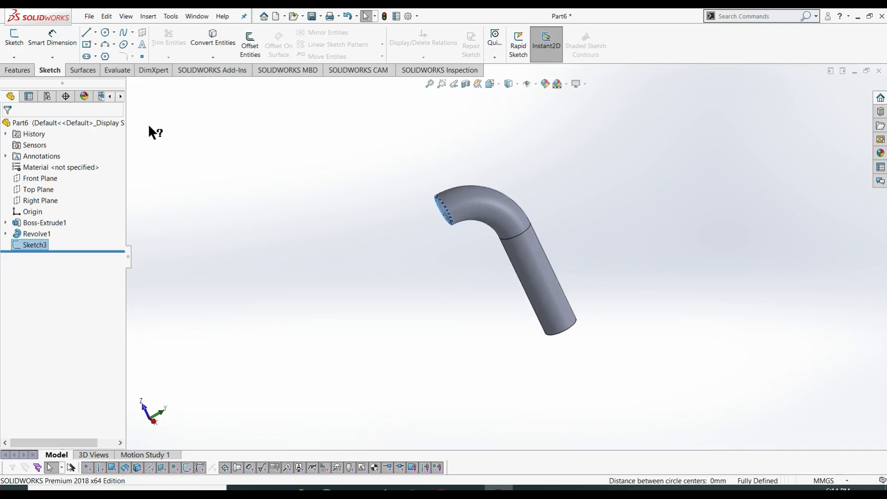
pyautogui.click(19, 70)
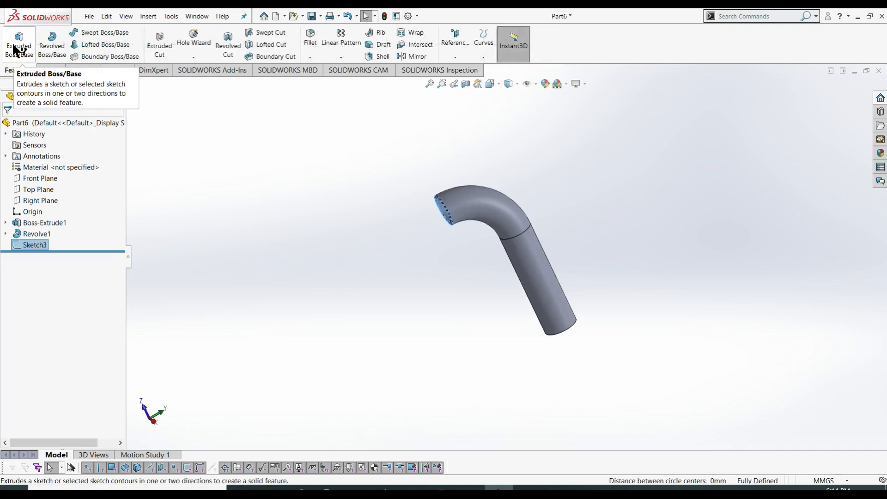
pyautogui.click(19, 48)
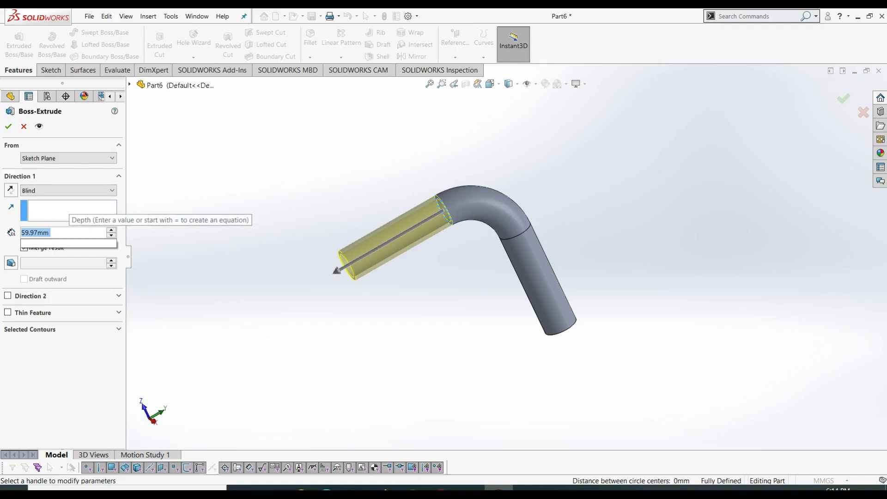
pyautogui.write('80')
pyautogui.press('Return')
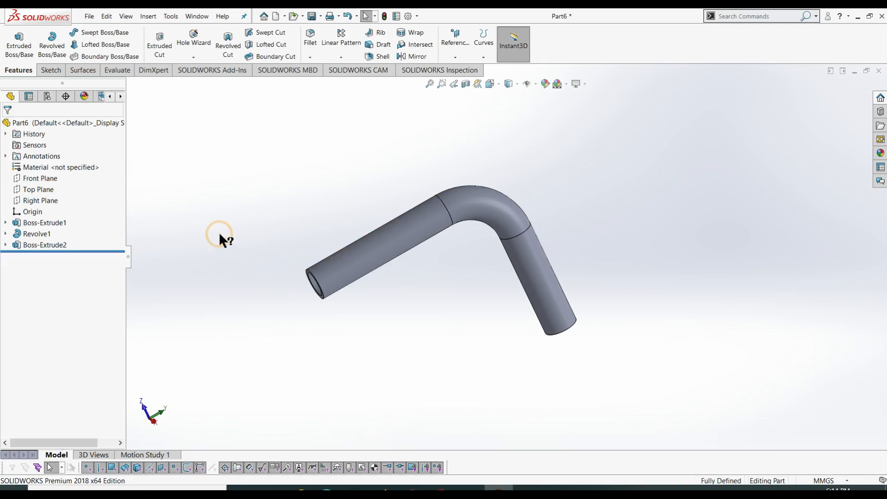
# - Open a new sketch on the free end face of the 80 mm straight tube section
pyautogui.hotkey('ctrl', '7')
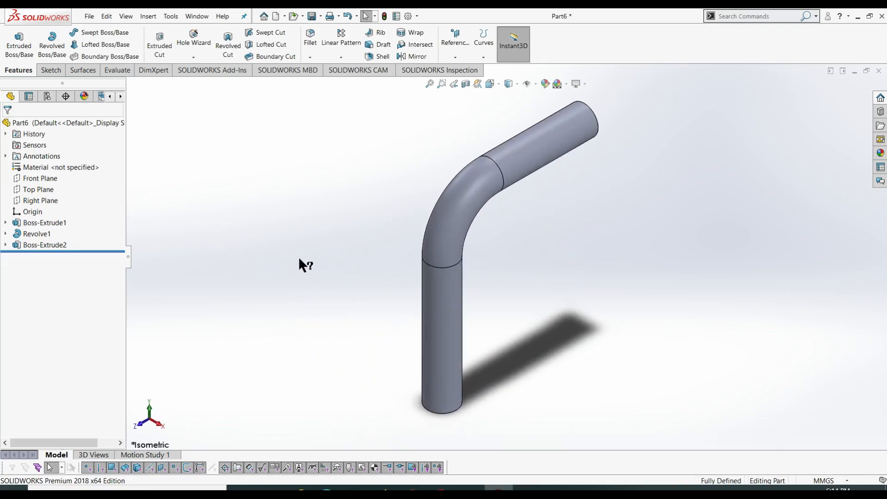
pyautogui.press('z')
pyautogui.press('z')
pyautogui.moveTo(307, 251); pyautogui.dragTo(284, 172, button='middle')
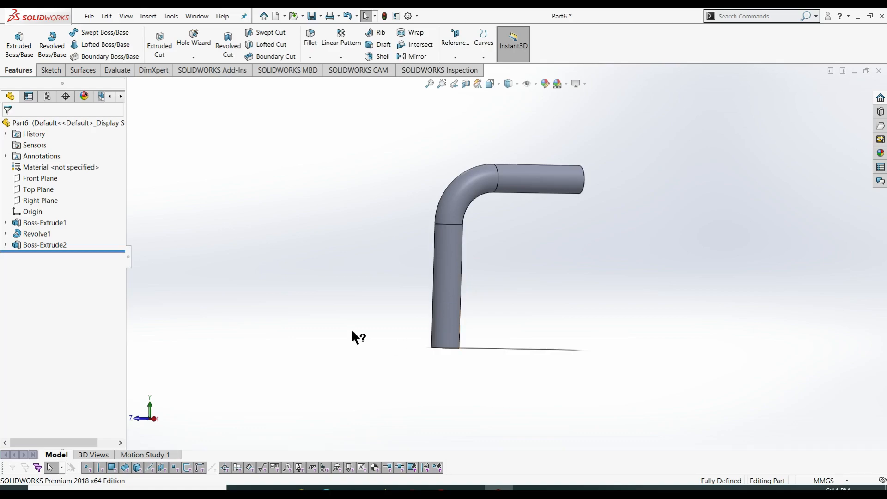
pyautogui.moveTo(350, 321); pyautogui.dragTo(344, 153, button='middle')
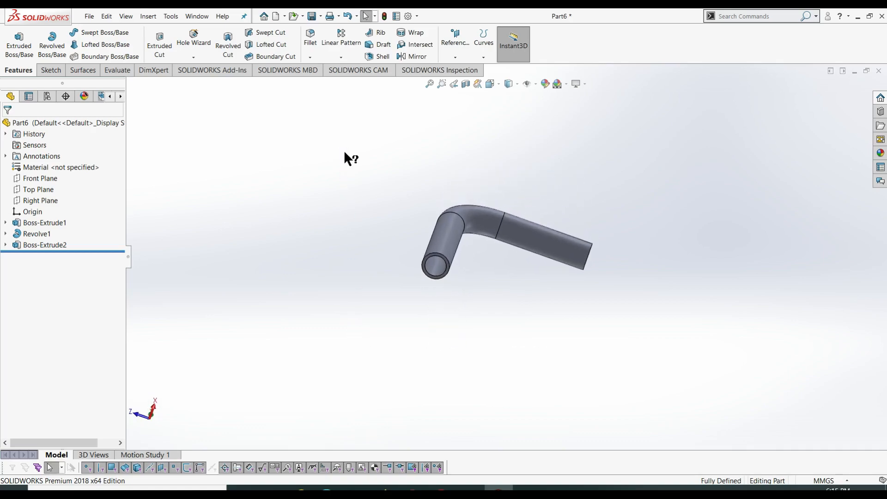
pyautogui.click(50, 70)
pyautogui.click(14, 38)
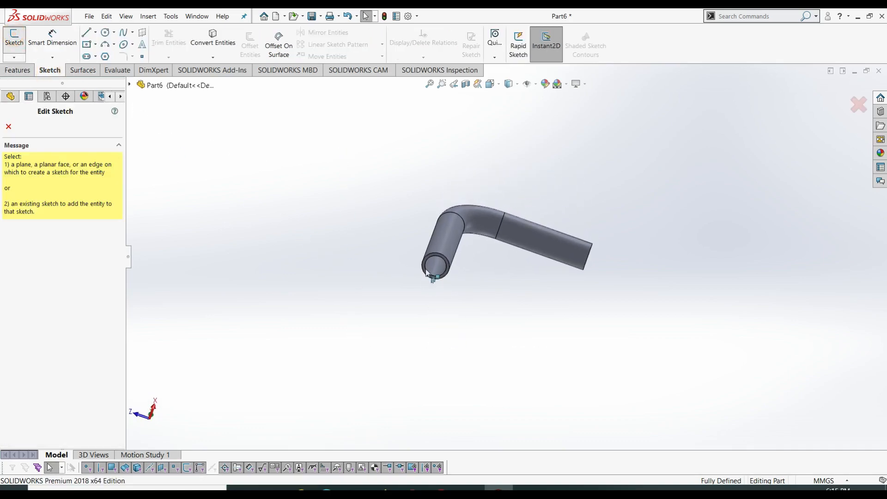
pyautogui.scroll(-5, 426, 273)
pyautogui.click(490, 270)
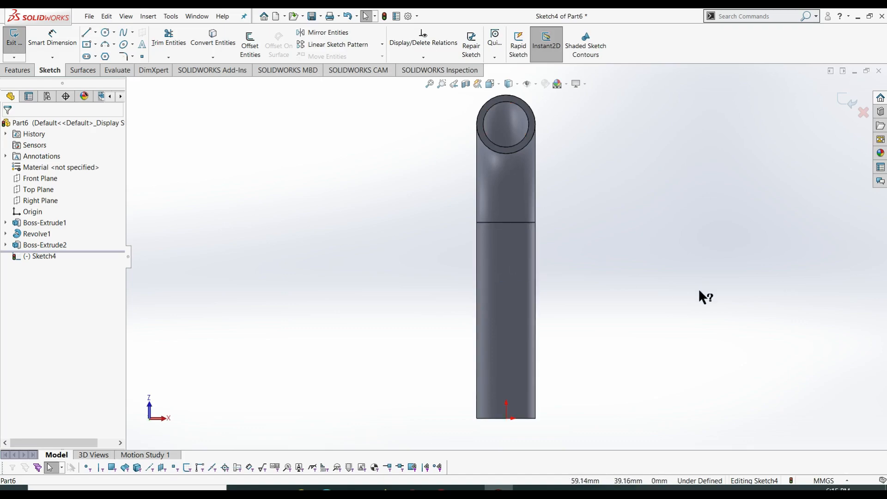
# - Sketch a horizontal construction centerline about 37 mm long from the tube end's circle centre outward along positive X
pyautogui.click(96, 31)
pyautogui.click(110, 55)
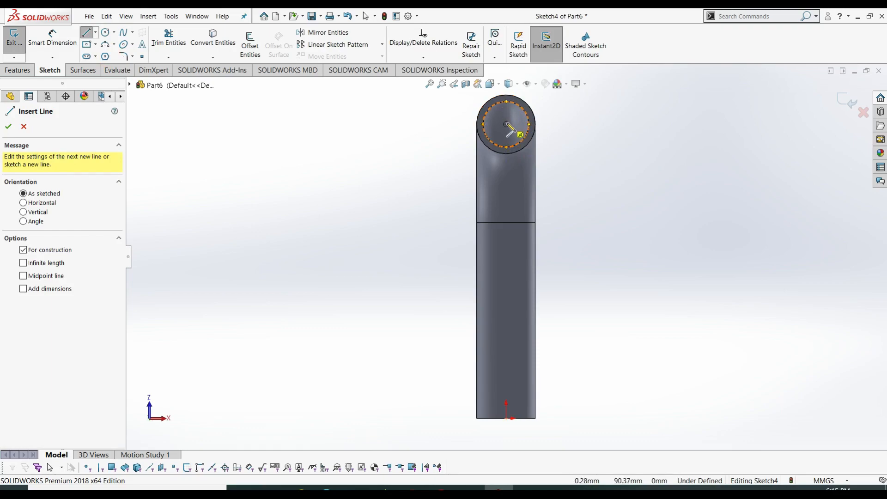
pyautogui.click(506, 125)
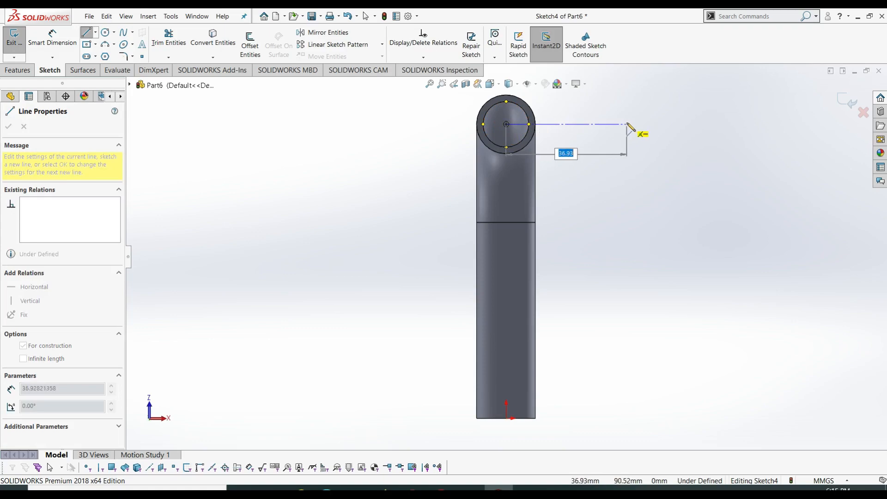
pyautogui.click(627, 124)
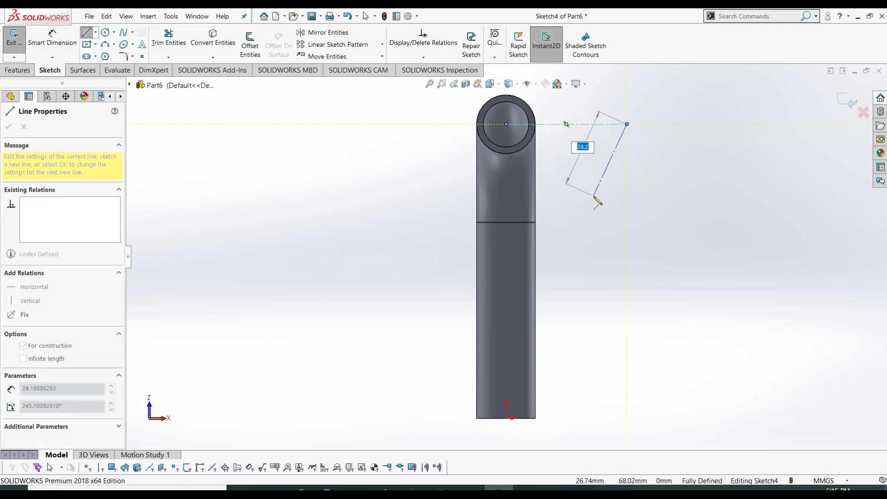
pyautogui.press('Escape')
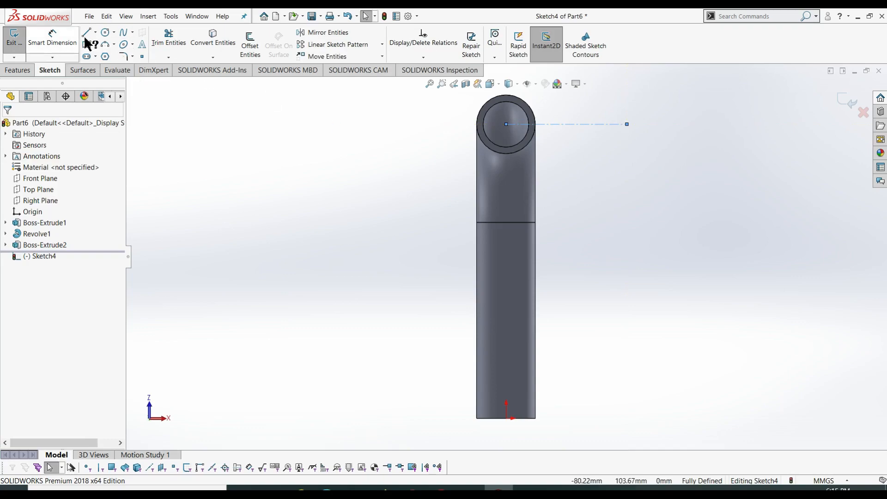
# - Sketch a second construction centerline about 42 mm long from the same circle centre, sloping downward beneath the horizontal one
pyautogui.click(96, 32)
pyautogui.click(112, 56)
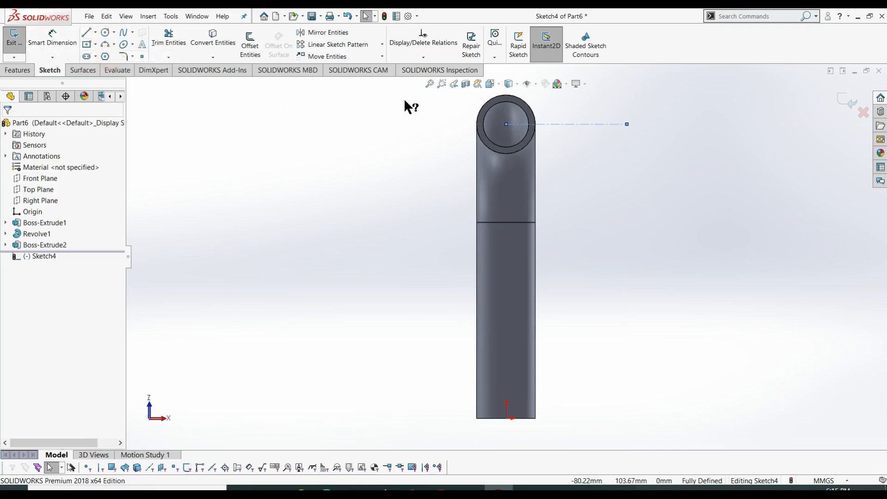
pyautogui.click(506, 124)
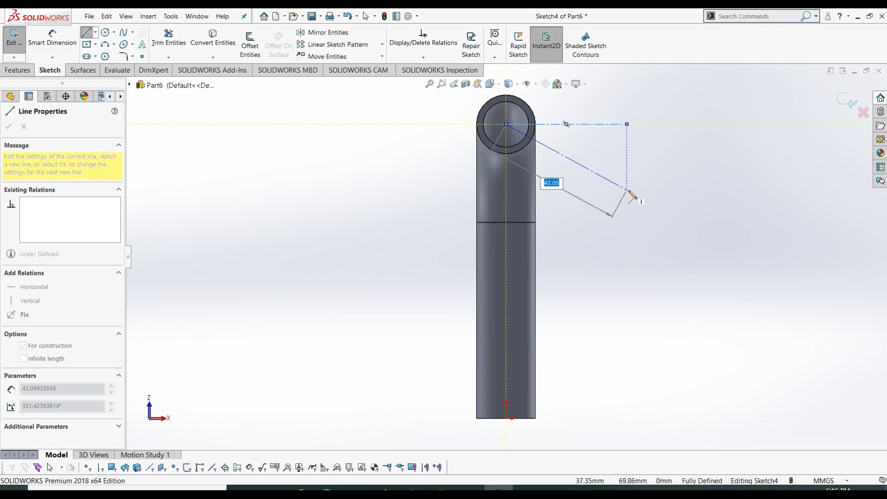
pyautogui.doubleClick(628, 190)
pyautogui.press('Escape')
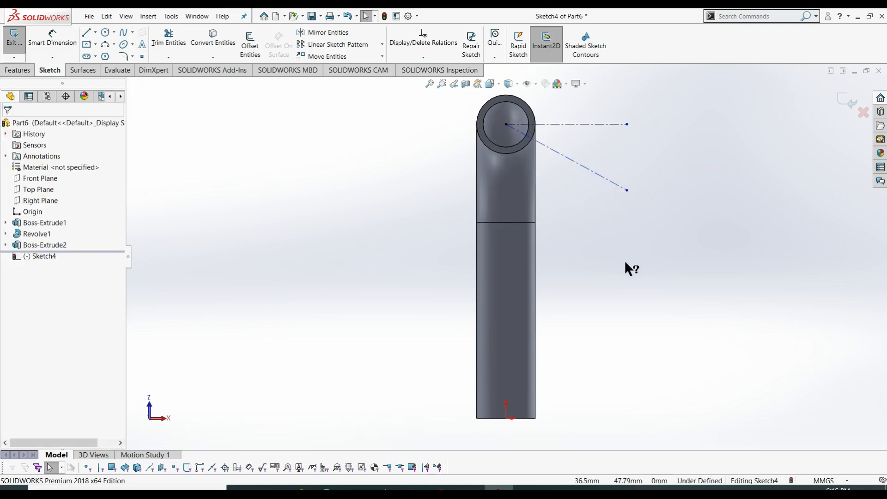
# - Dimension the horizontal centerline's length to 30 mm
pyautogui.moveTo(625, 260); pyautogui.dragTo(625, 159, button='right')
pyautogui.click(575, 124)
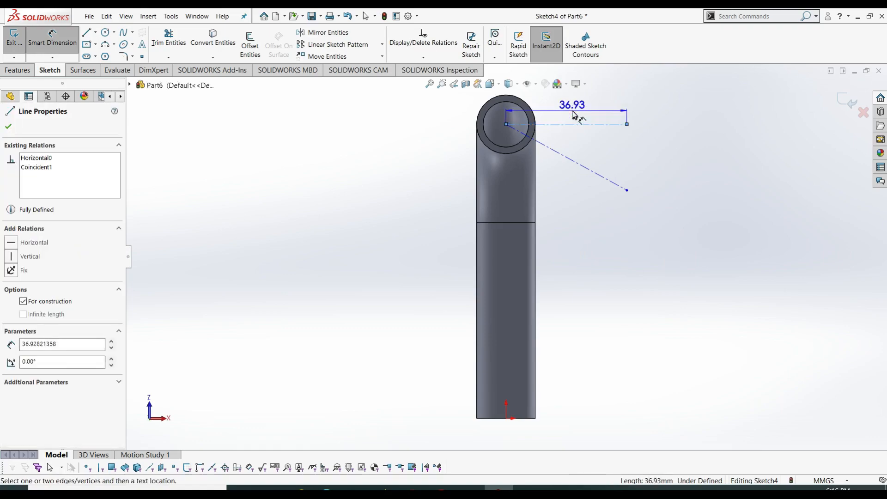
pyautogui.click(580, 113)
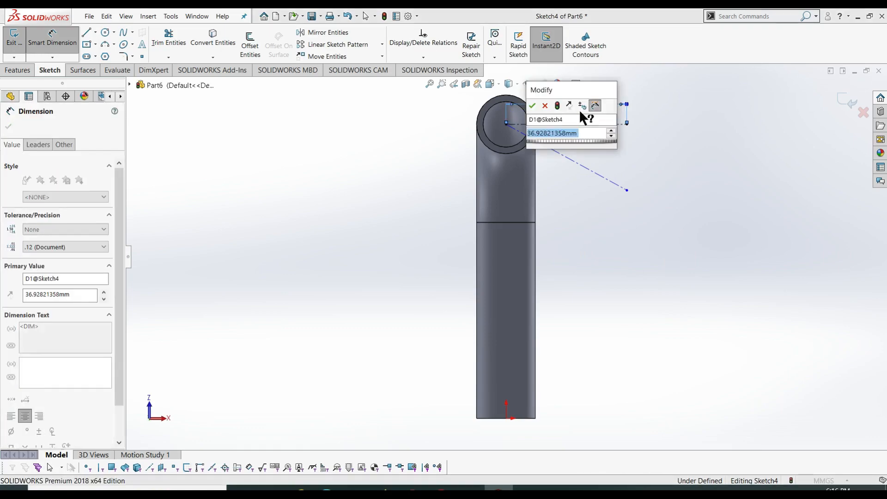
pyautogui.write('30')
pyautogui.press('Return')
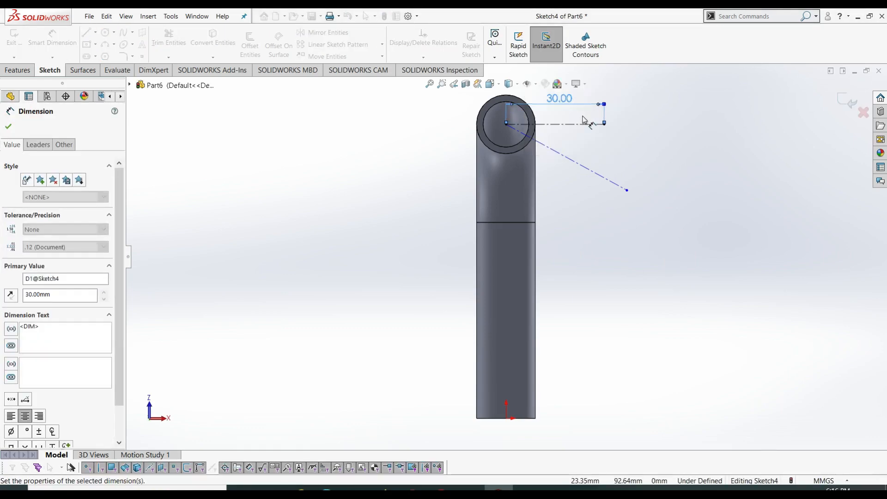
# - Dimension the sloping centerline's length to 30 mm
pyautogui.click(583, 168)
pyautogui.click(572, 190)
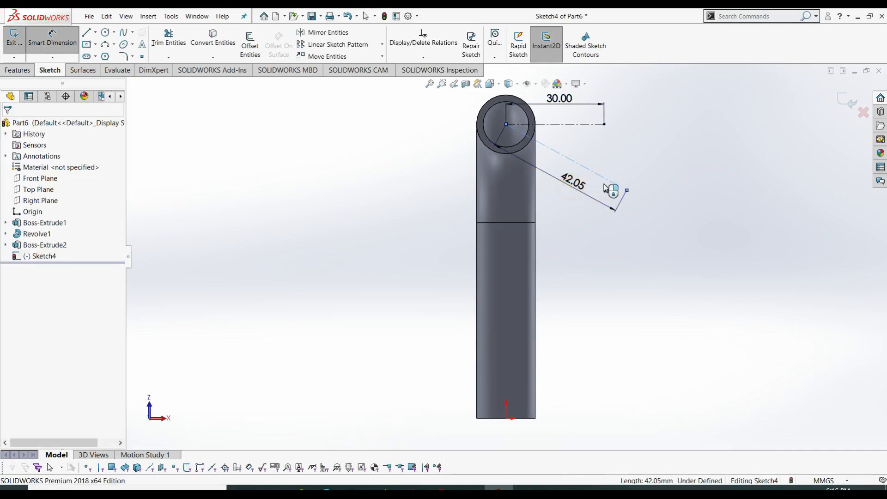
pyautogui.write('30')
pyautogui.press('Return')
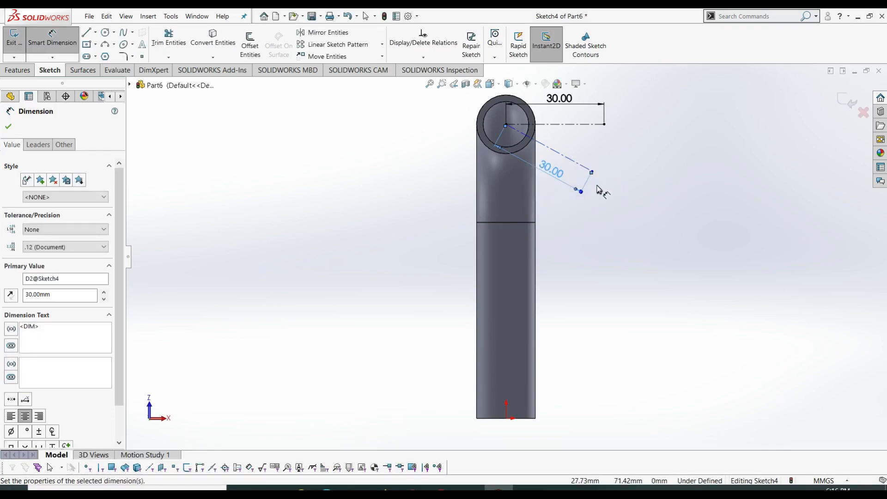
# - Dimension the angle between the horizontal and sloping centerlines to 45 degrees
pyautogui.click(583, 125)
pyautogui.click(575, 165)
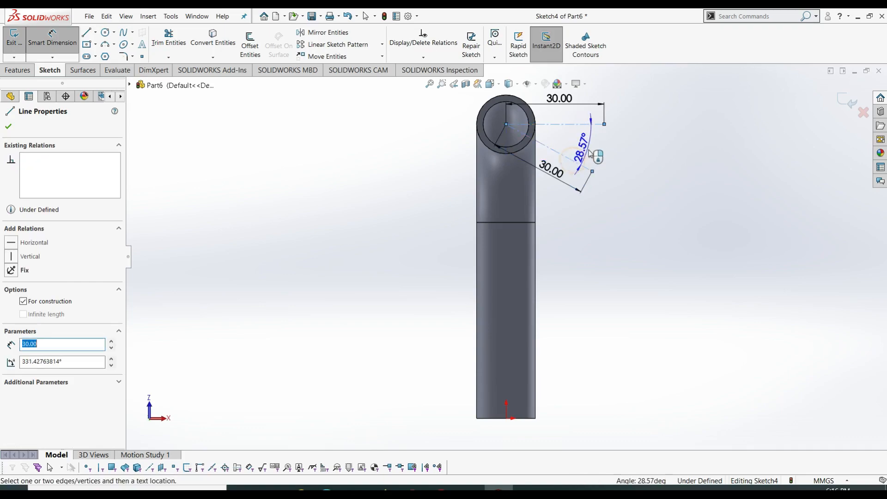
pyautogui.click(628, 161)
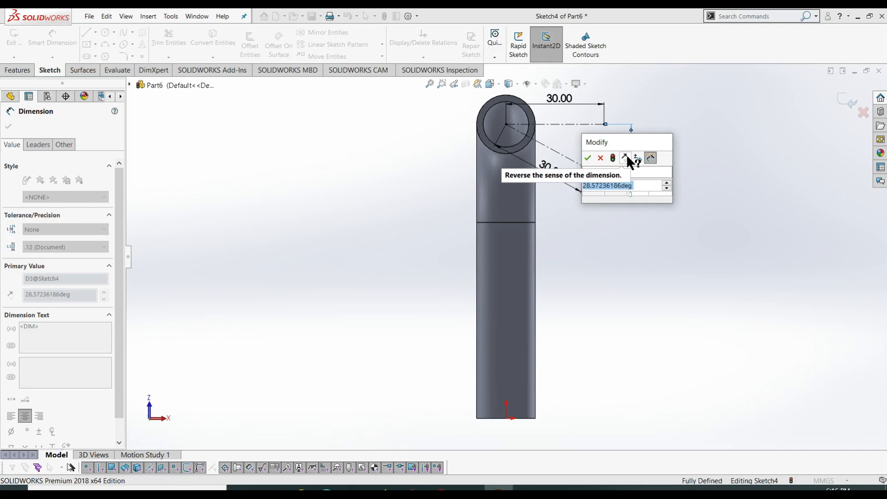
pyautogui.write('45')
pyautogui.press('Return')
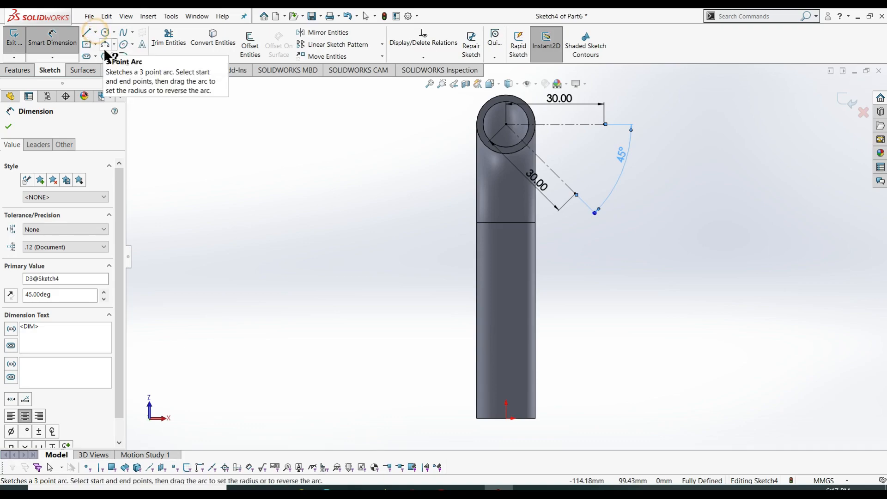
# - Draw a midpoint line about 28 mm long across the sloping centerline, centred on that centerline's free end
pyautogui.click(95, 32)
pyautogui.click(111, 50)
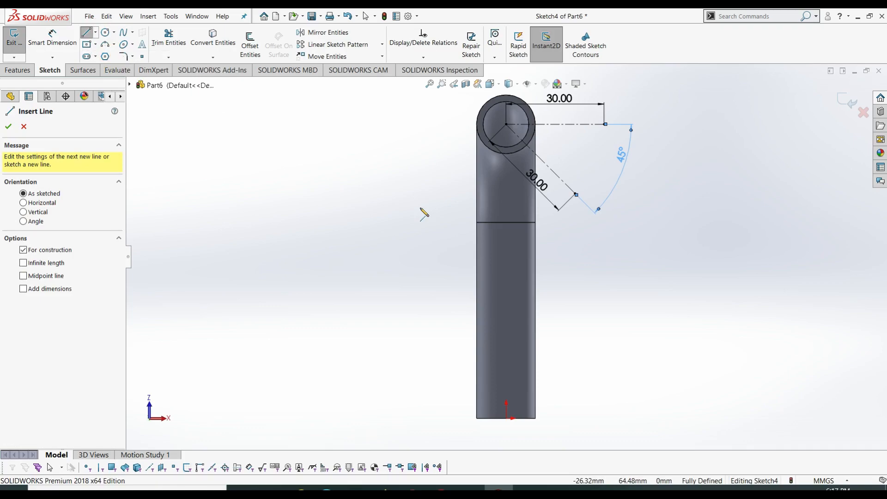
pyautogui.click(96, 32)
pyautogui.click(111, 56)
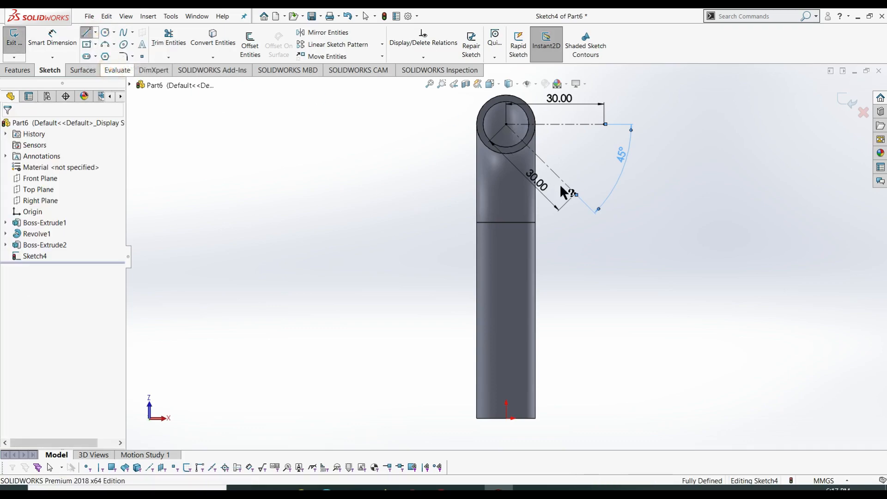
pyautogui.click(575, 194)
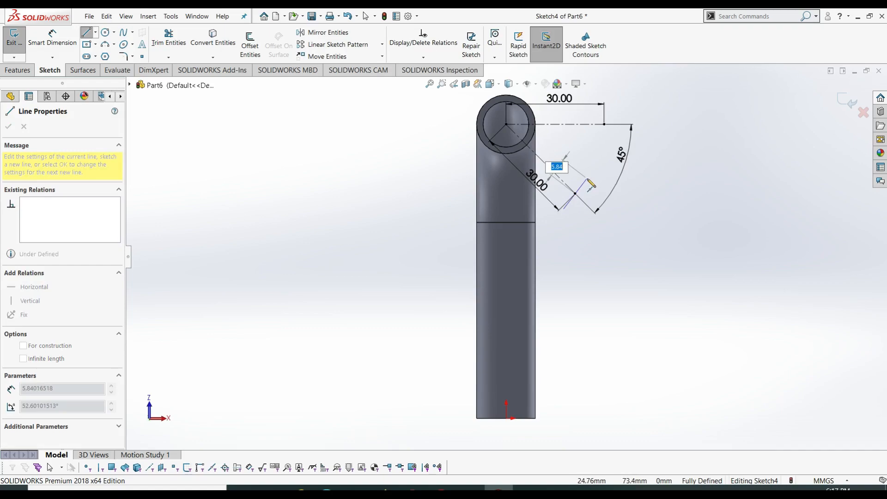
pyautogui.click(607, 162)
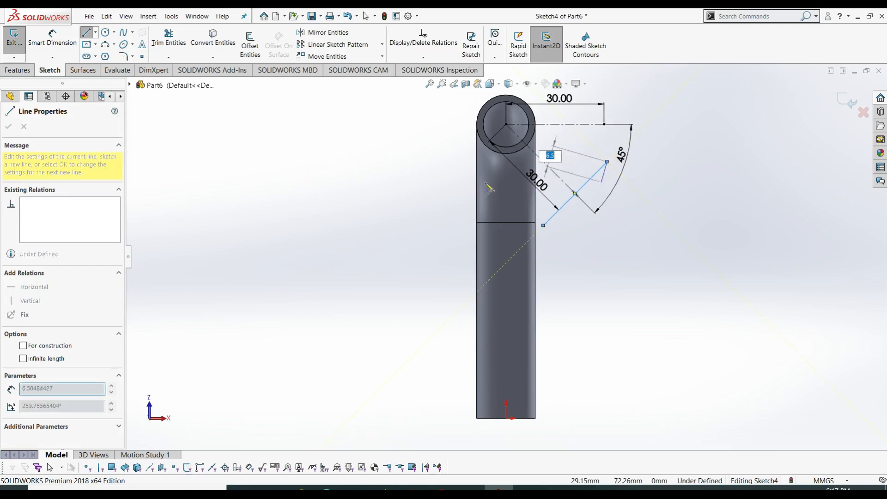
pyautogui.press('Escape')
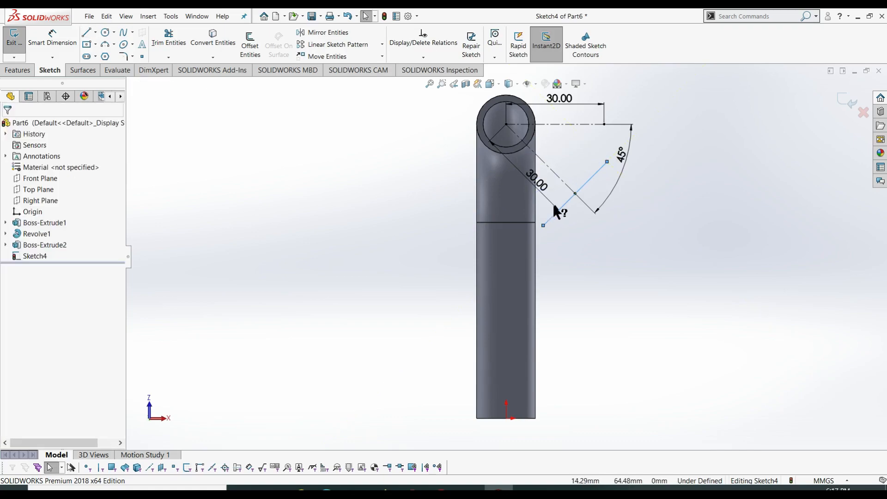
# - Turn the midpoint line into construction geometry and make it perpendicular to the sloping centerline
pyautogui.click(563, 208)
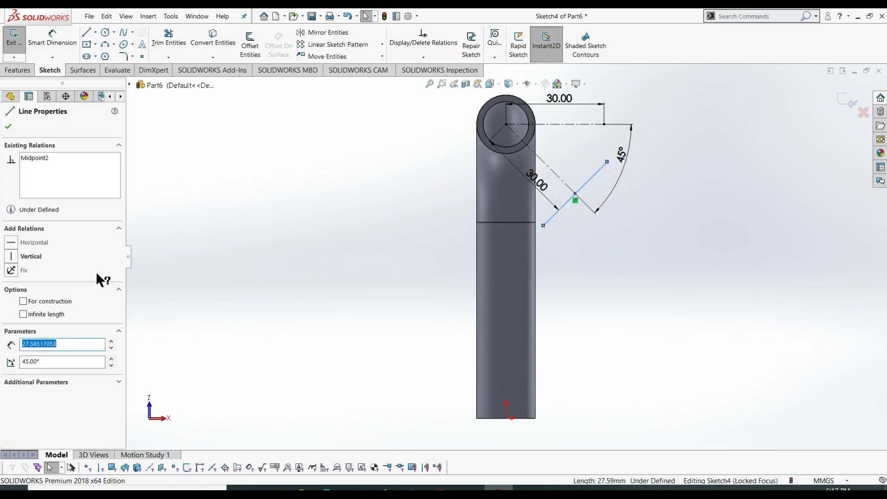
pyautogui.click(9, 126)
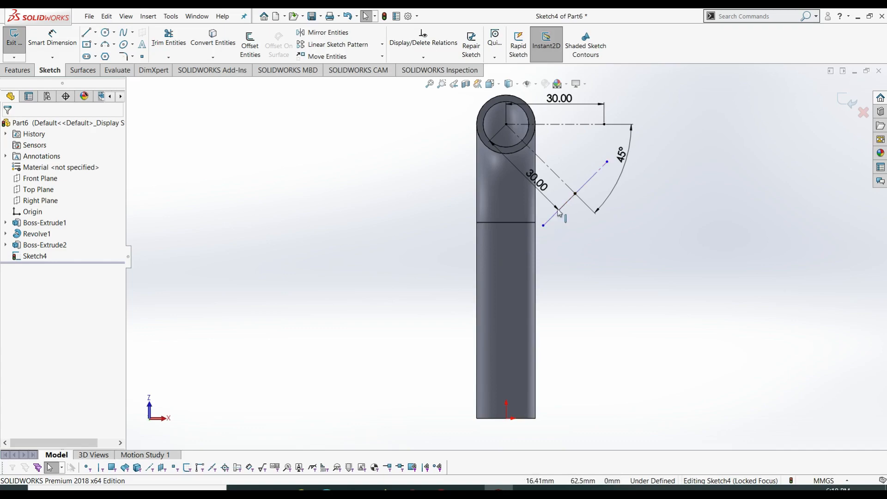
pyautogui.click(560, 181)
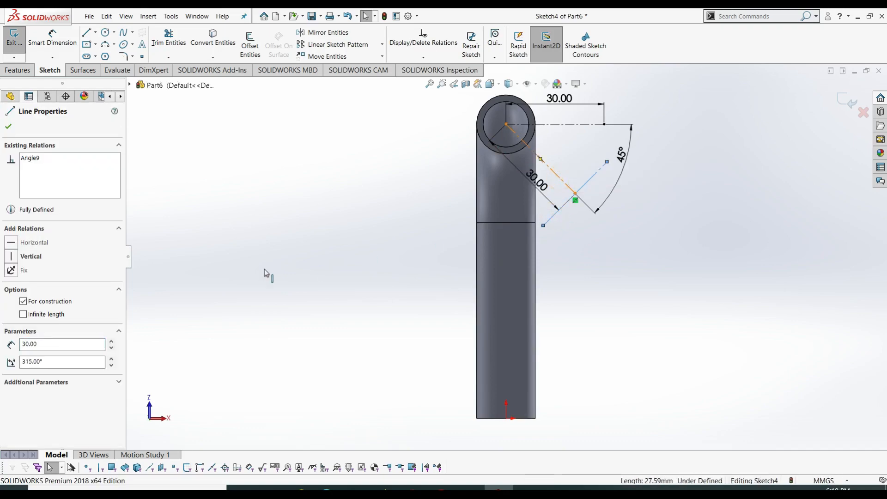
pyautogui.click(13, 331)
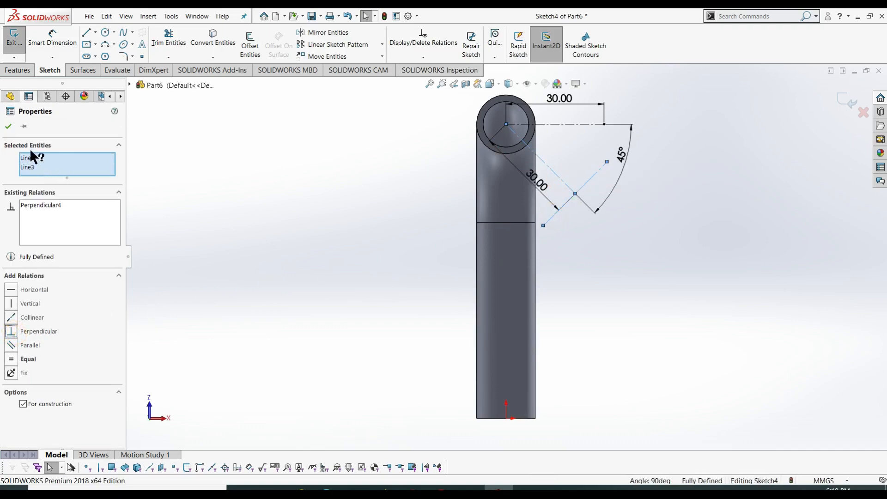
pyautogui.click(289, 233)
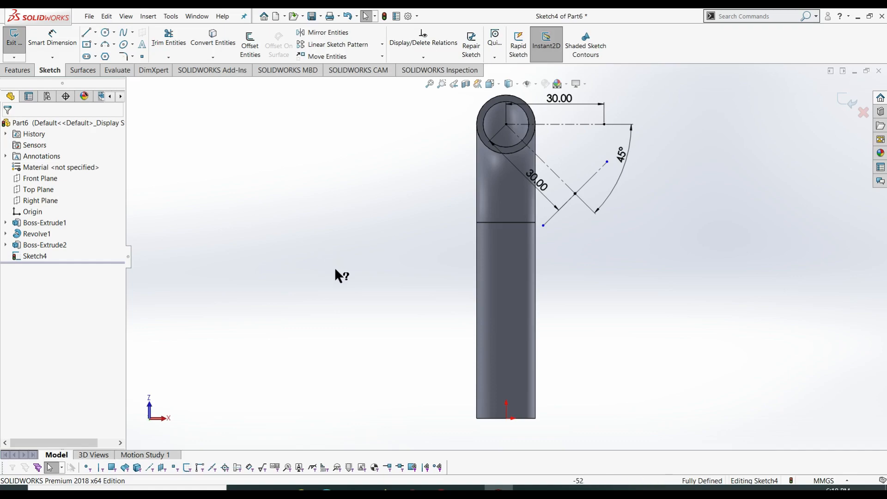
# - Dimension the perpendicular construction line's full length to 30 mm
pyautogui.moveTo(383, 337); pyautogui.dragTo(376, 218, button='right')
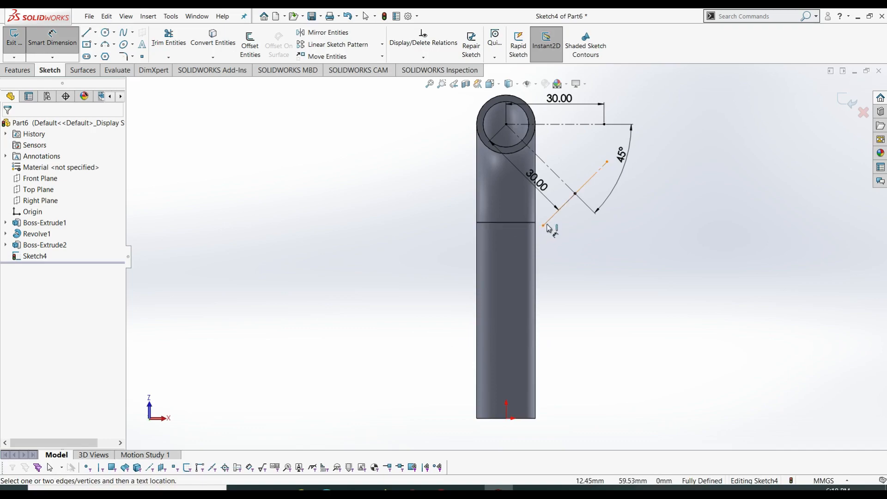
pyautogui.click(601, 177)
pyautogui.click(645, 235)
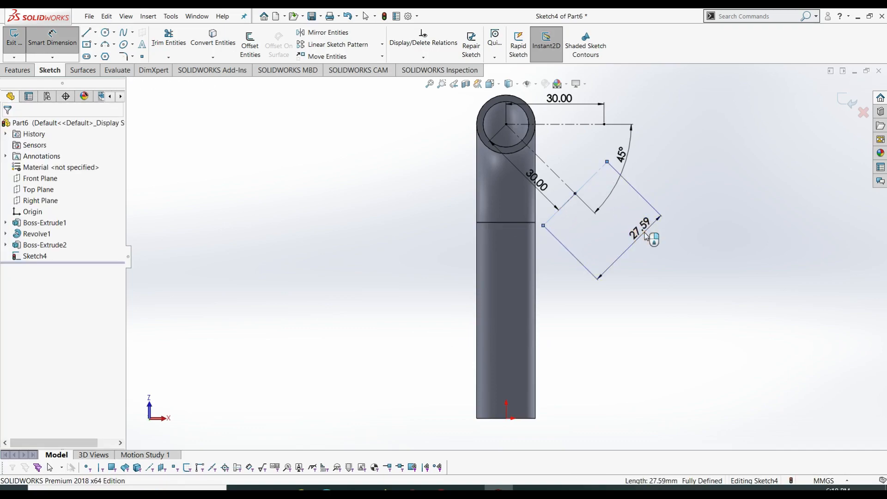
pyautogui.write('30')
pyautogui.press('Return')
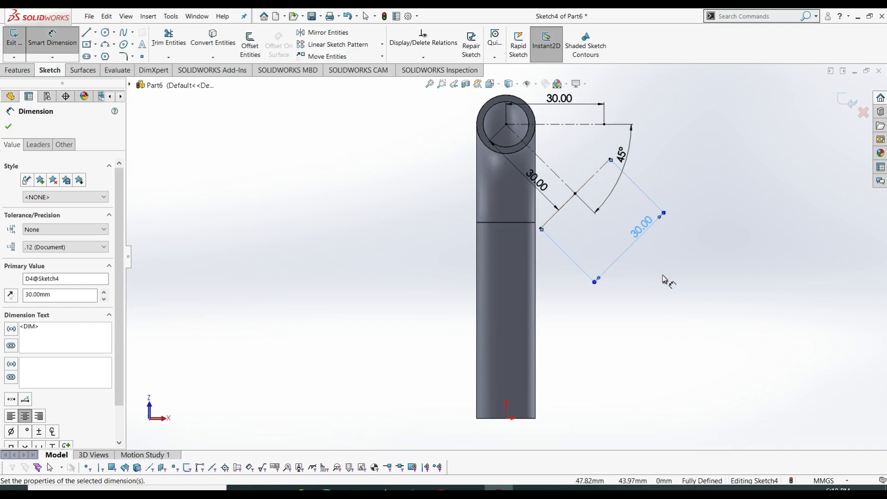
pyautogui.rightClick(675, 286)
pyautogui.click(696, 311)
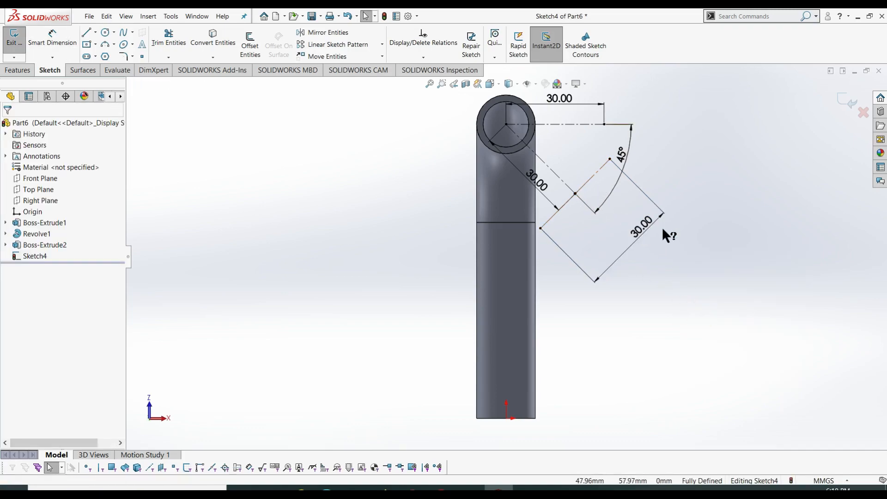
# - Convert the outer and inner circular edges of the tube's end face into sketch entities
pyautogui.scroll(1, 589, 324)
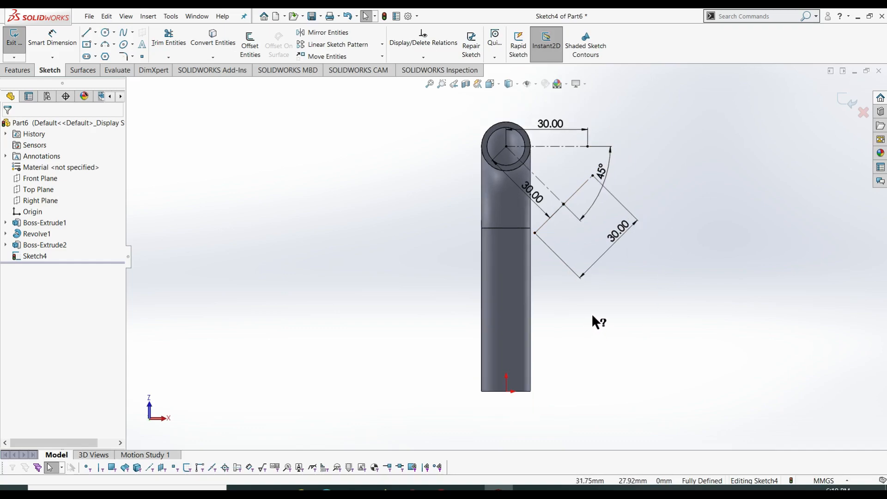
pyautogui.scroll(-1, 527, 190)
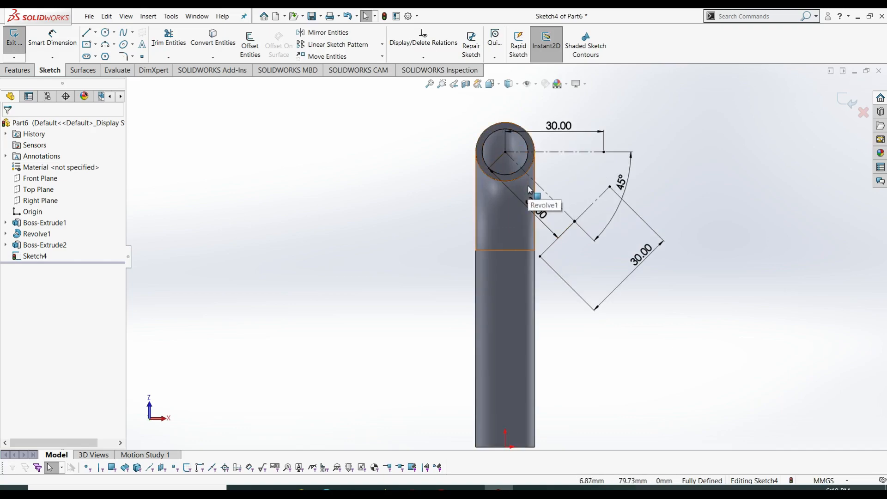
pyautogui.click(212, 39)
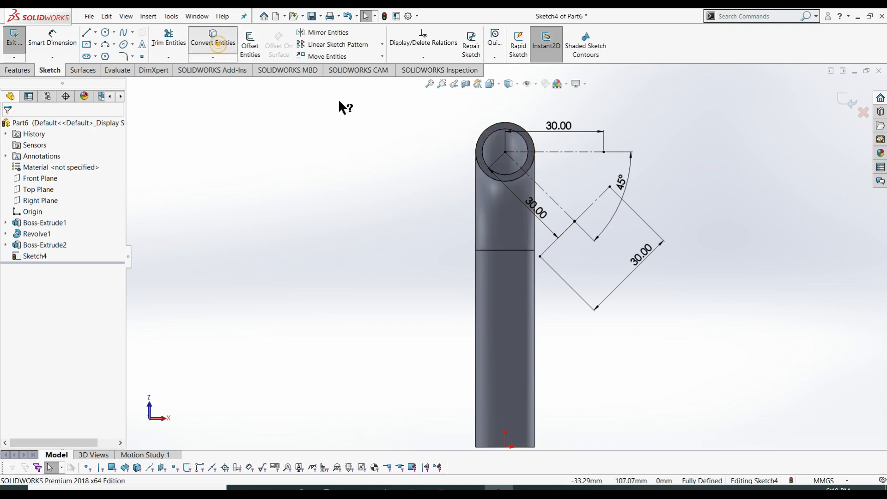
pyautogui.click(485, 162)
pyautogui.click(482, 167)
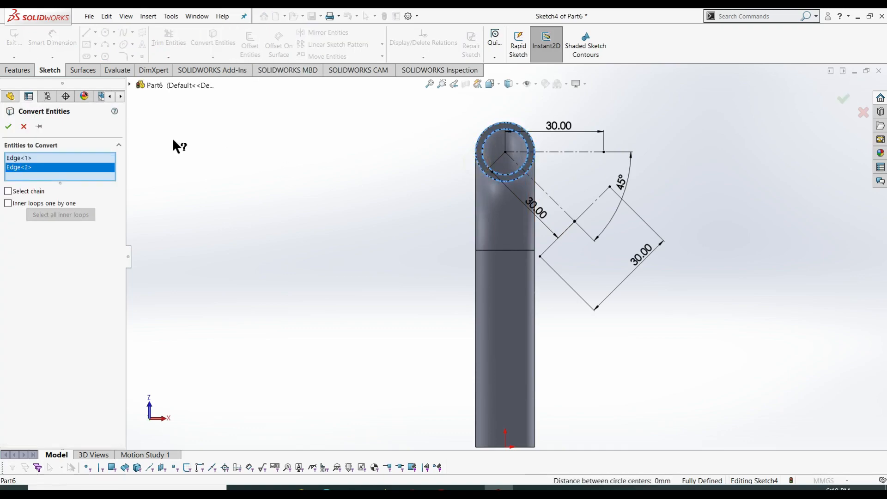
pyautogui.click(7, 126)
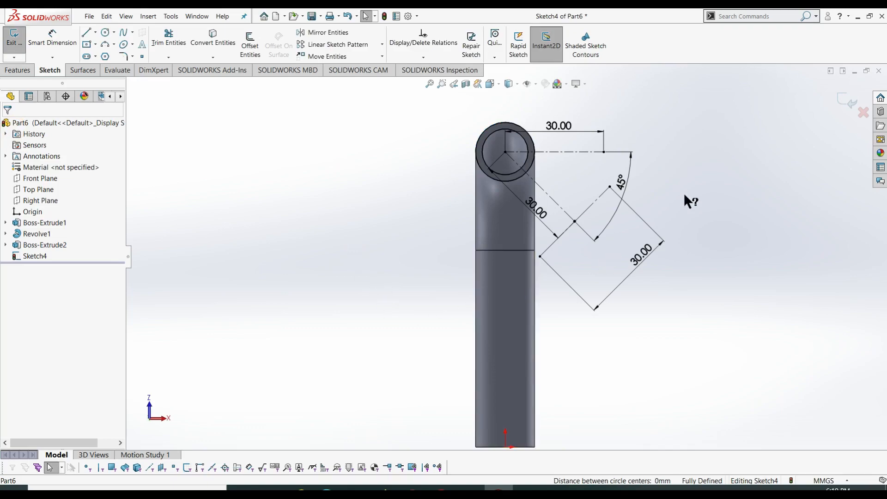
pyautogui.rightClick(818, 180)
pyautogui.click(843, 158)
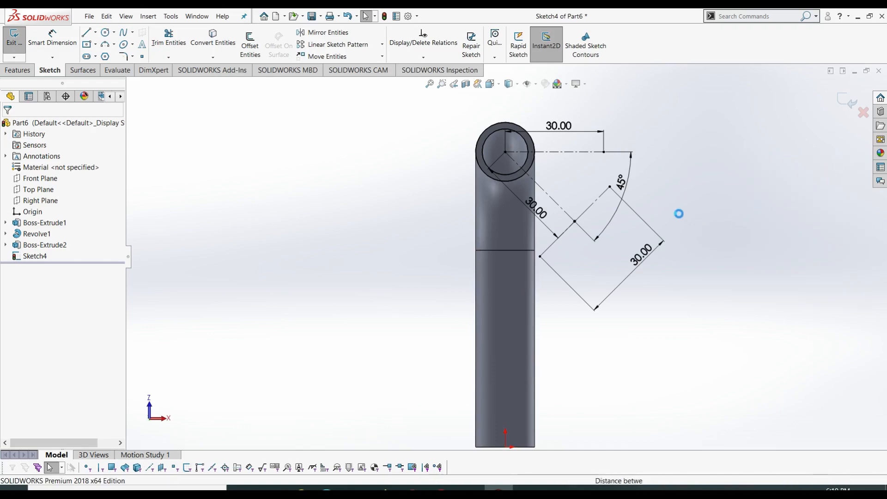
# - Create a revolved boss from the converted tube-end circles, using the perpendicular 30 mm construction line as its axis
pyautogui.scroll(2, 672, 176)
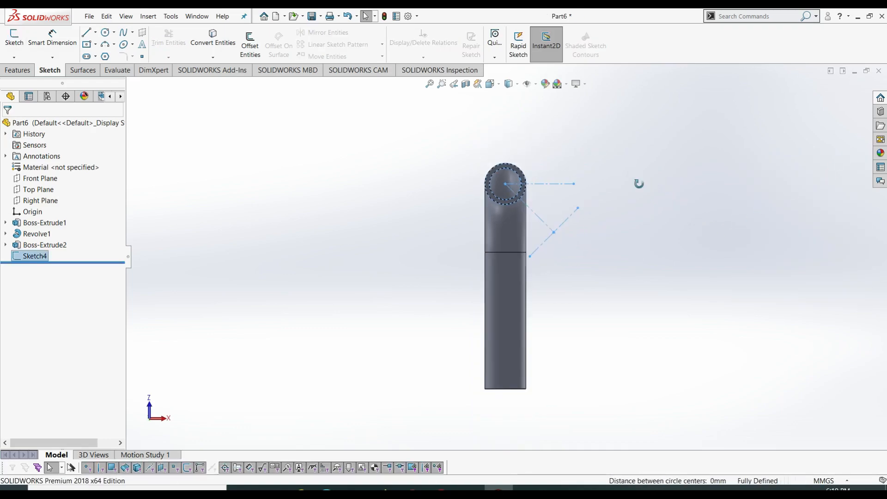
pyautogui.moveTo(639, 183); pyautogui.dragTo(508, 153, button='middle')
pyautogui.click(18, 70)
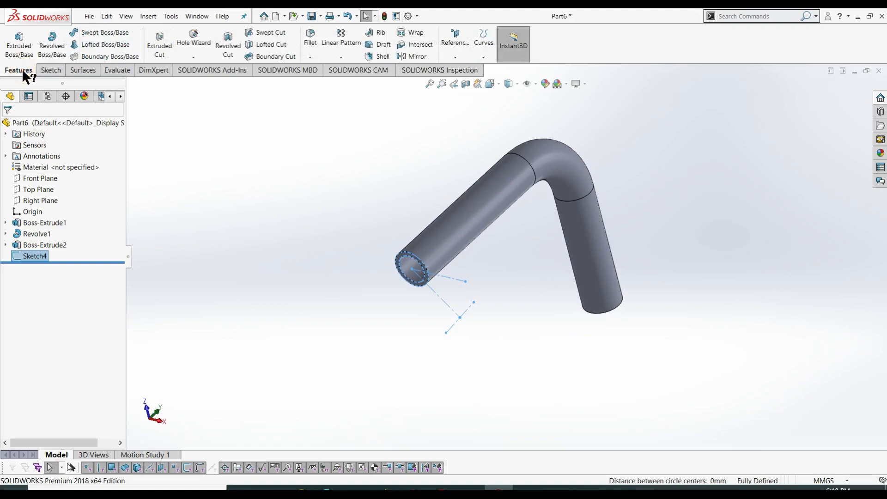
pyautogui.click(47, 40)
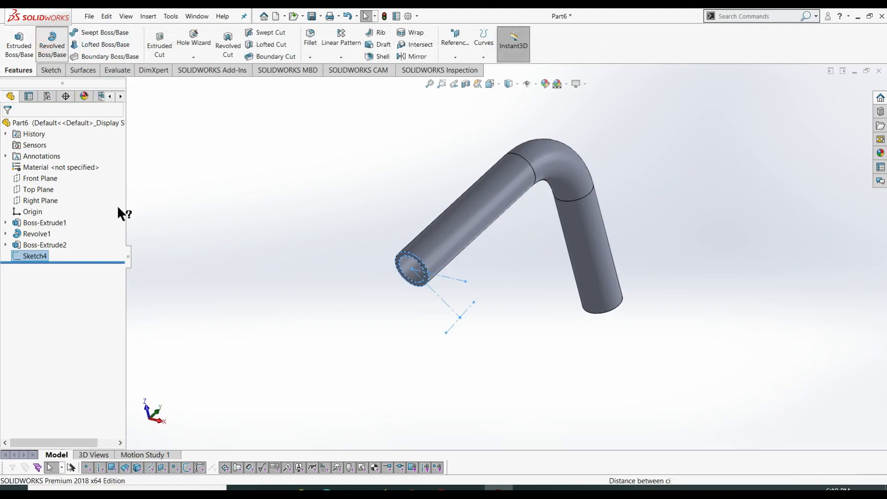
pyautogui.click(468, 309)
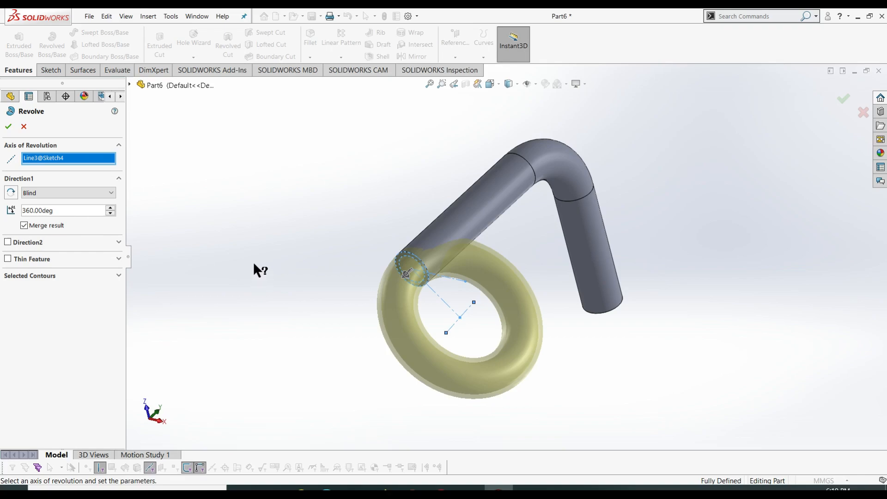
# - Set the revolve angle to 90 degrees and complete the bend merged with the tube
pyautogui.moveTo(257, 268); pyautogui.dragTo(244, 301, button='middle')
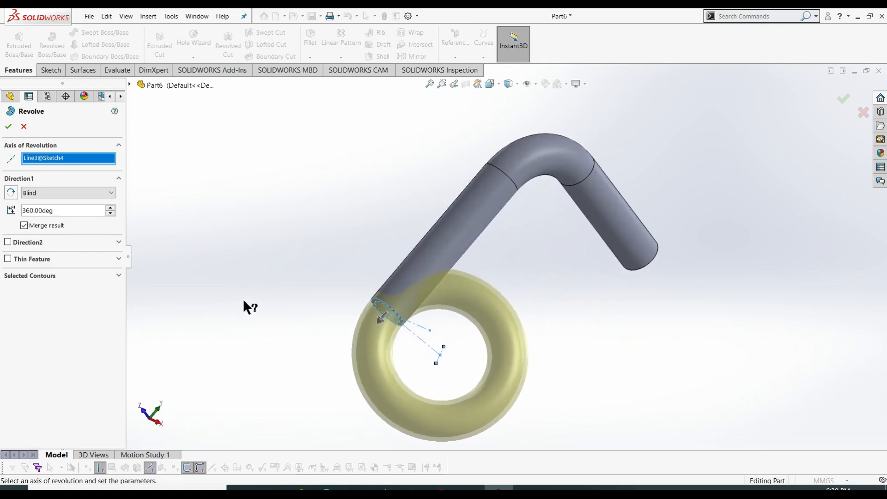
pyautogui.moveTo(256, 271); pyautogui.dragTo(244, 337, button='middle')
pyautogui.scroll(3, 433, 362)
pyautogui.moveTo(363, 289); pyautogui.dragTo(315, 271, button='middle')
pyautogui.moveTo(515, 360); pyautogui.dragTo(595, 338, button='middle')
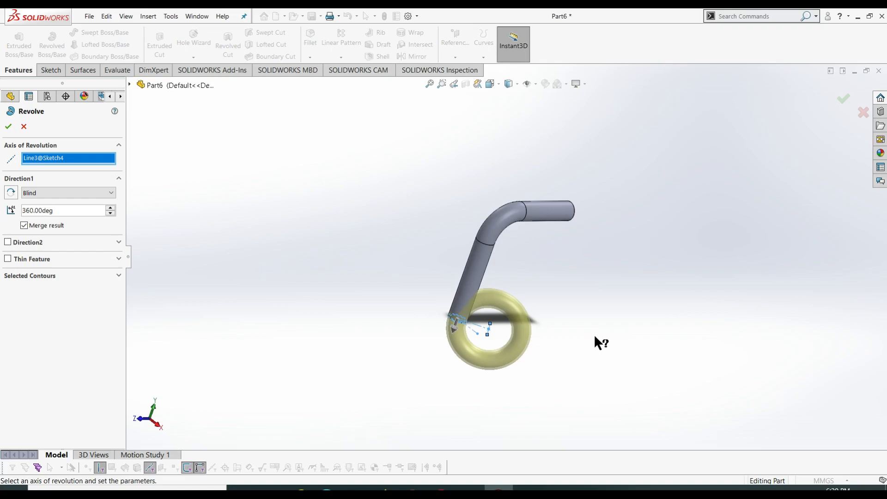
pyautogui.doubleClick(65, 210)
pyautogui.write('90')
pyautogui.press('Return')
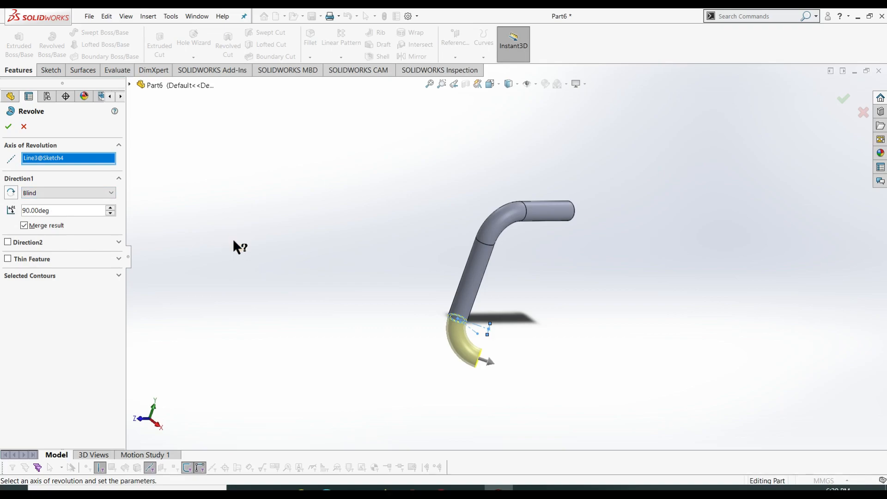
pyautogui.hotkey('ctrl', '7')
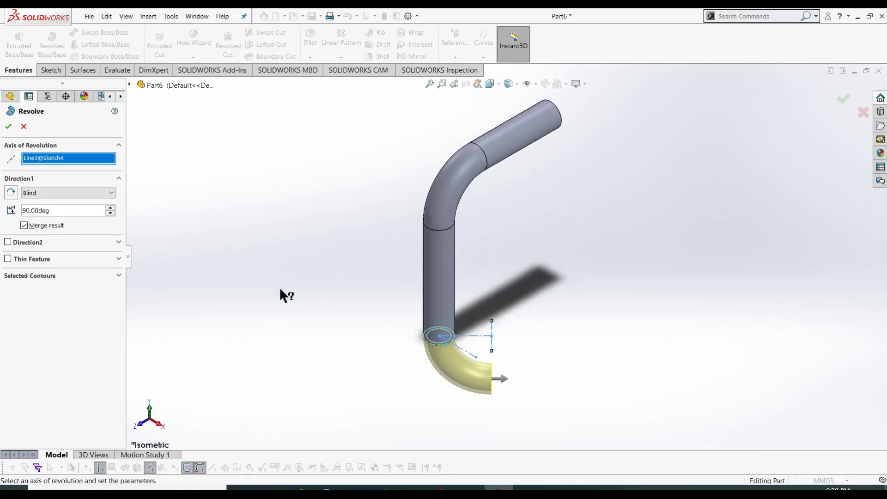
pyautogui.click(8, 126)
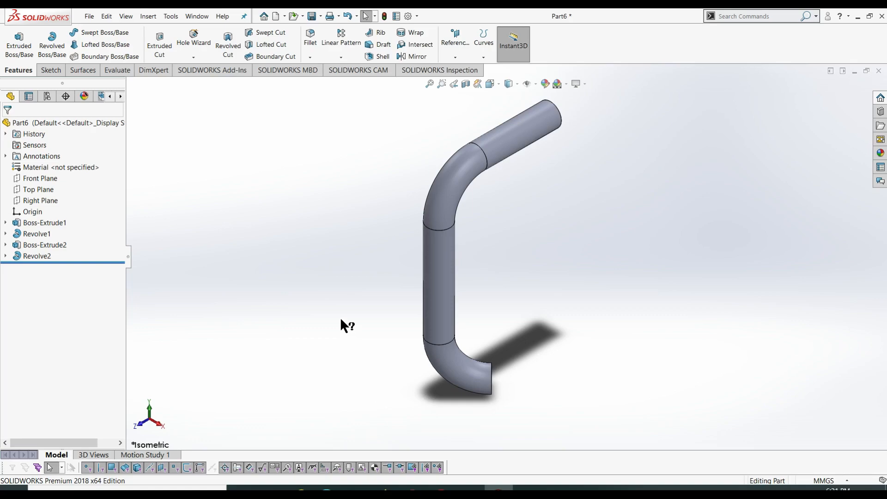
# - Open a new sketch on the free annular end face of the 90-degree bend
pyautogui.moveTo(340, 322); pyautogui.dragTo(295, 295, button='middle')
pyautogui.click(47, 70)
pyautogui.click(14, 37)
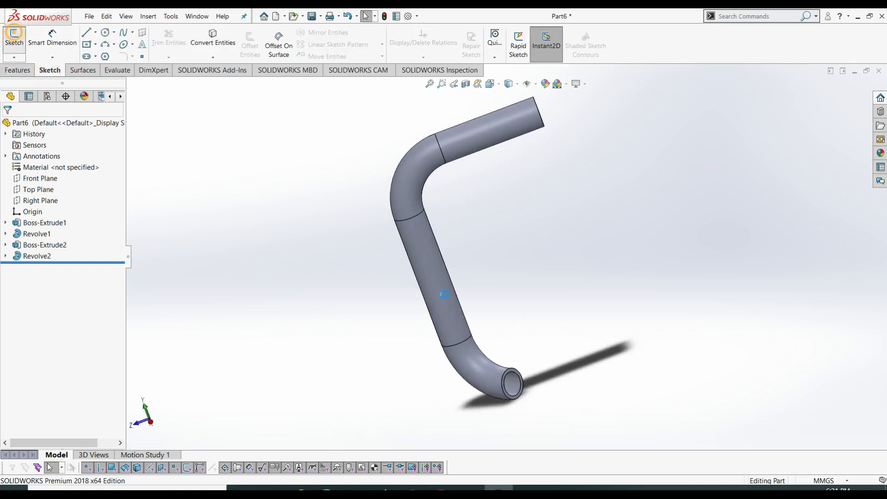
pyautogui.scroll(5, 519, 390)
pyautogui.click(502, 355)
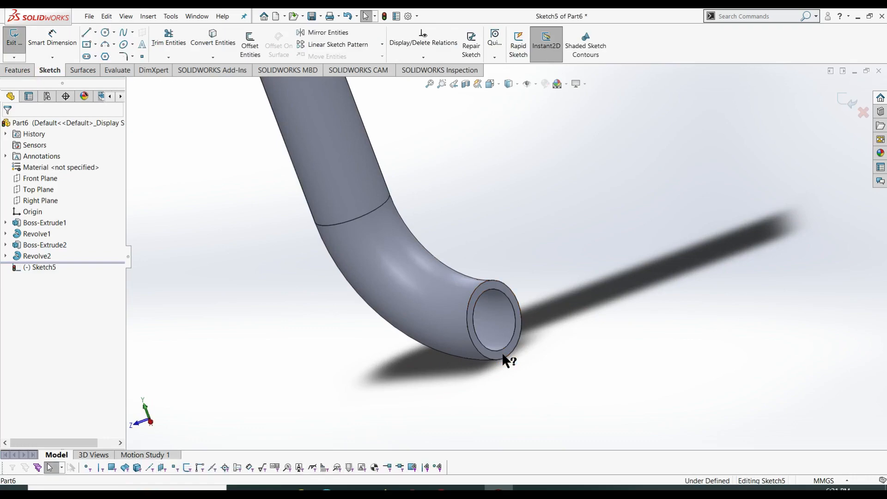
pyautogui.scroll(5, 461, 398)
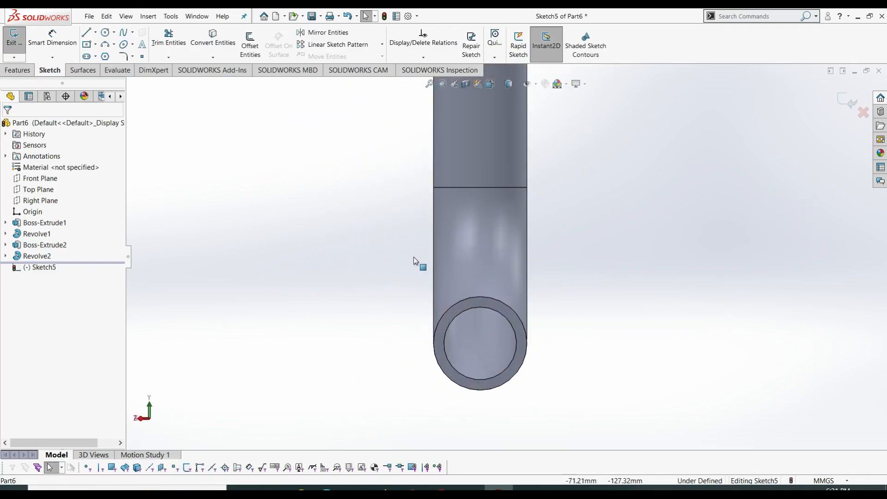
# - Convert the end face's outer and inner circular edges into sketch entities and exit the sketch
pyautogui.click(213, 39)
pyautogui.click(464, 301)
pyautogui.click(472, 311)
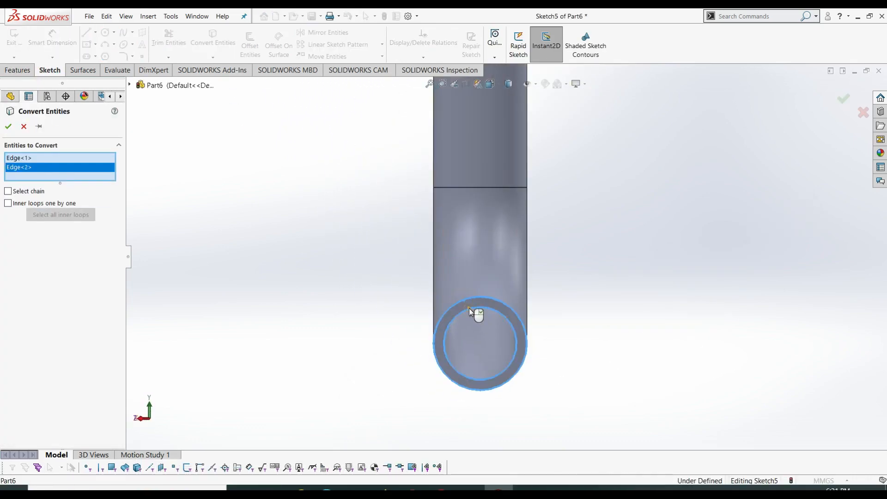
pyautogui.click(9, 126)
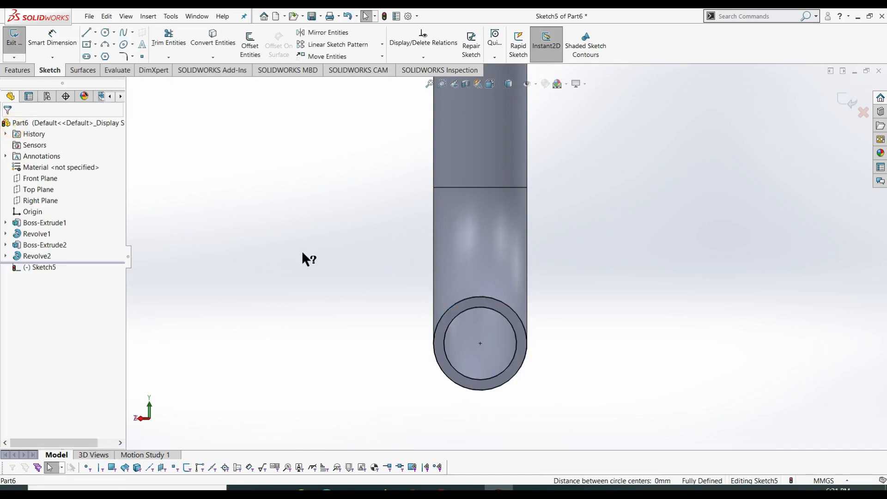
pyautogui.rightClick(335, 269)
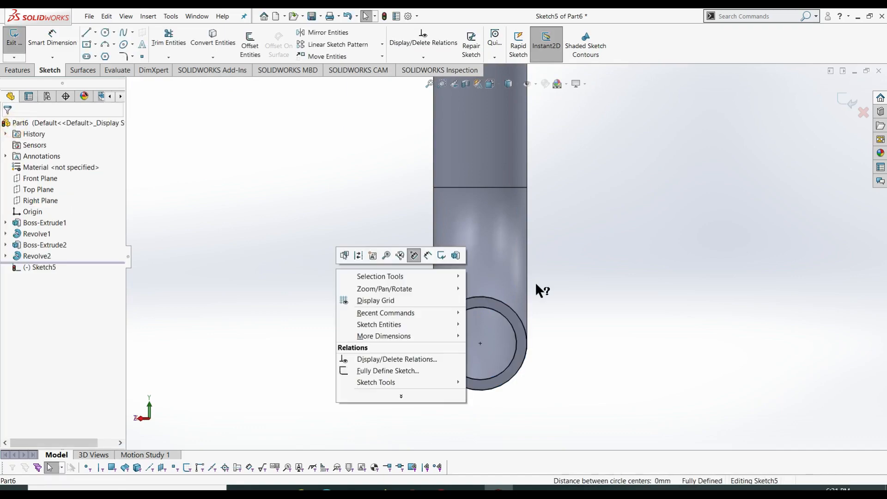
pyautogui.click(443, 254)
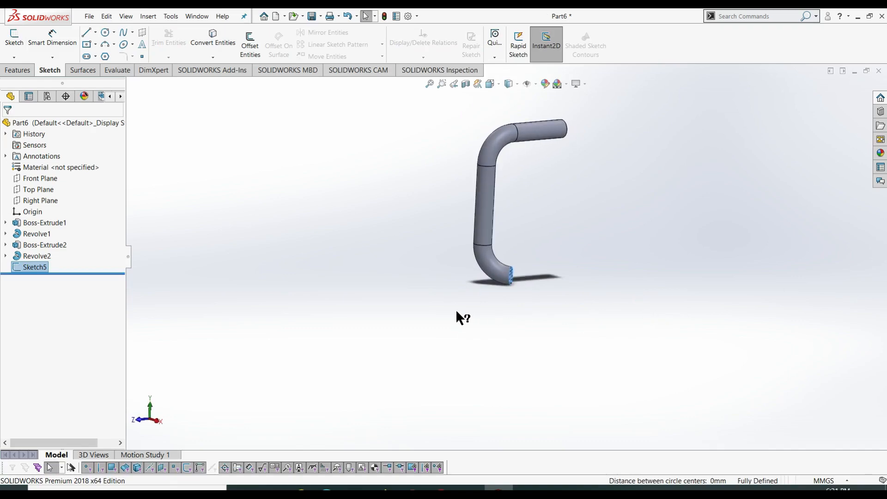
# - Extrude the converted ring profile 170 mm straight out from the bend's end, merged with the tube
pyautogui.click(21, 70)
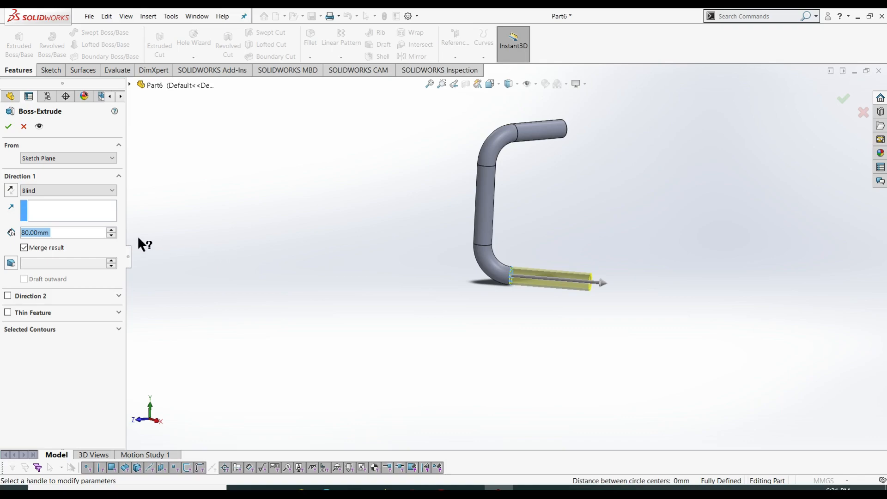
pyautogui.write('170')
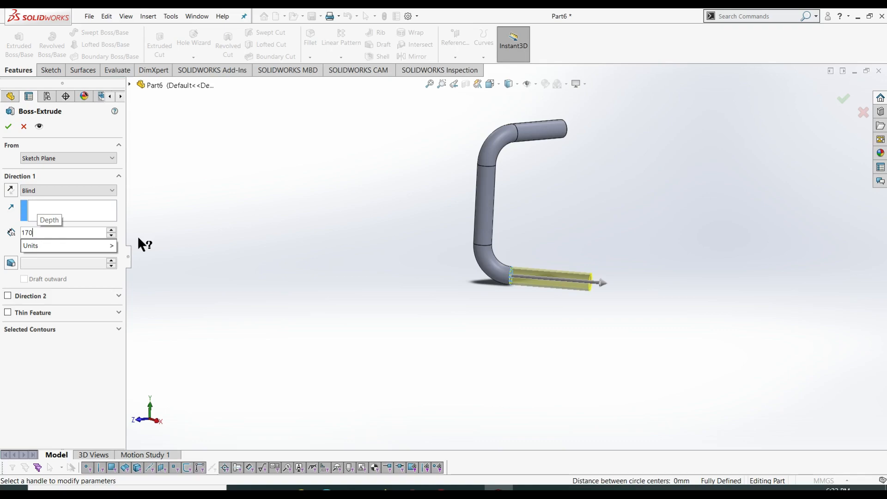
pyautogui.press('Return')
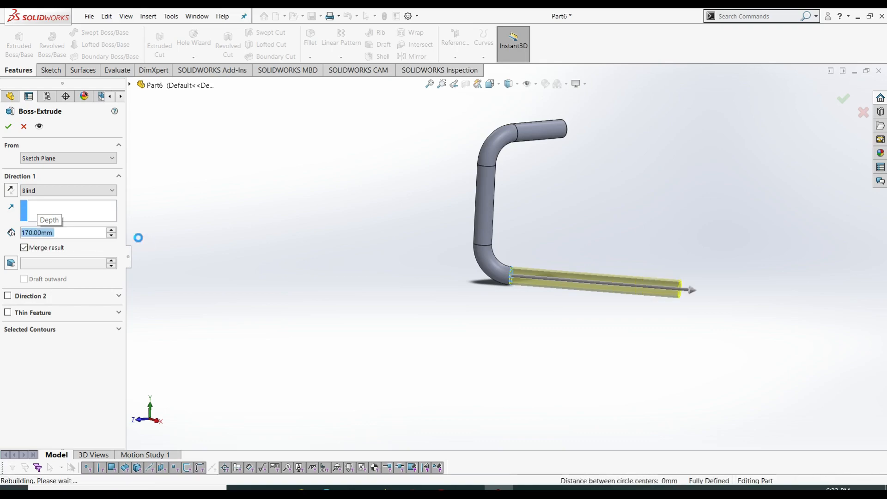
pyautogui.rightClick(140, 240)
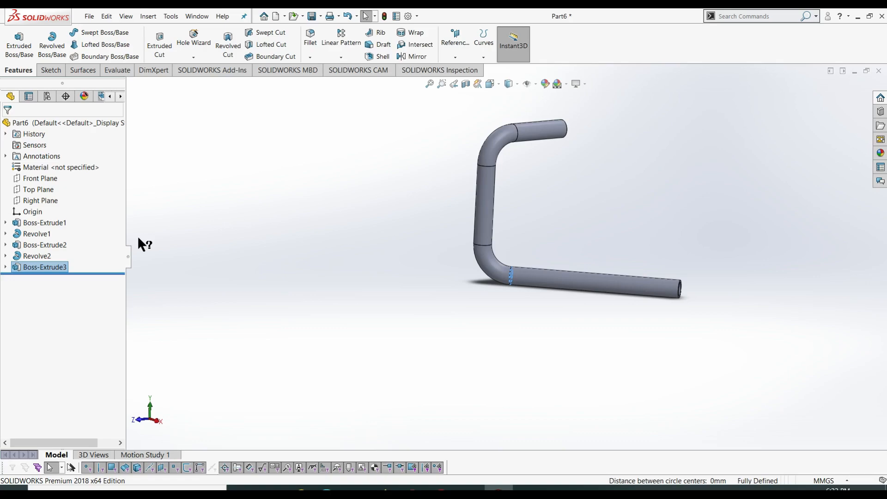
pyautogui.click(505, 368)
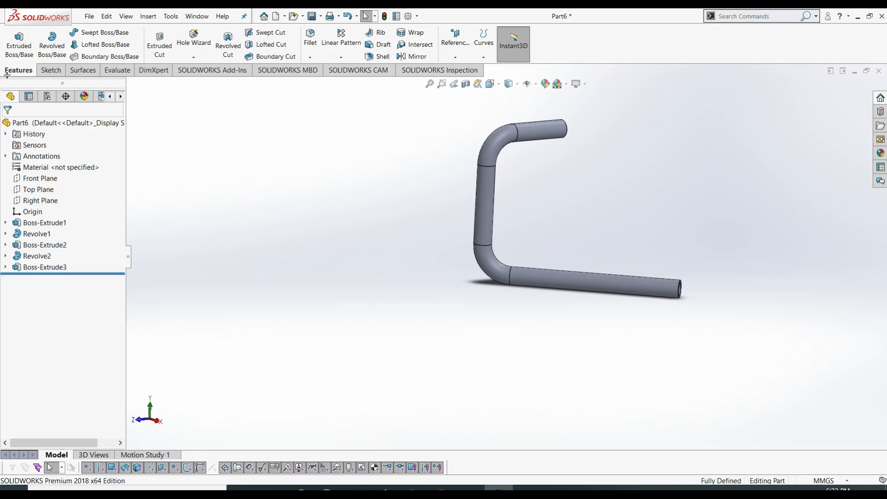
# - Open a new sketch on the free end face of the 170 mm leg, viewed face-on
pyautogui.click(51, 70)
pyautogui.click(14, 39)
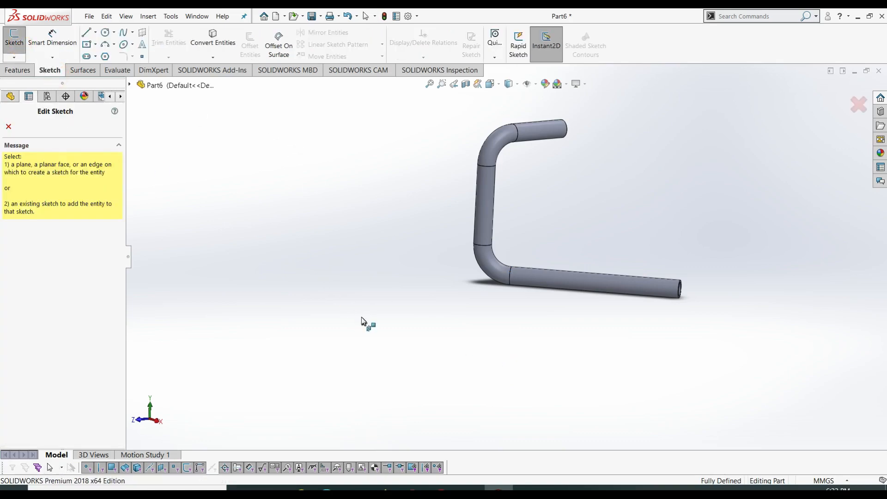
pyautogui.moveTo(362, 319); pyautogui.dragTo(302, 313, button='middle')
pyautogui.scroll(-8, 630, 291)
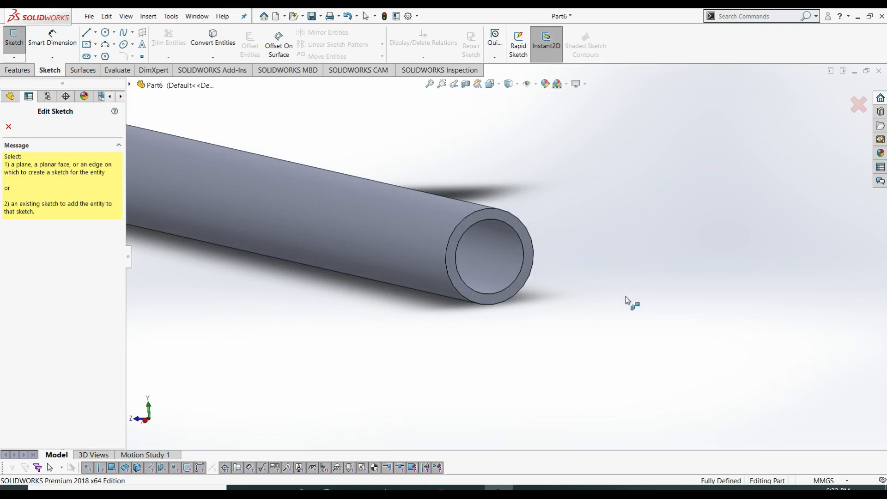
pyautogui.click(472, 226)
pyautogui.hotkey('ctrl', '8')
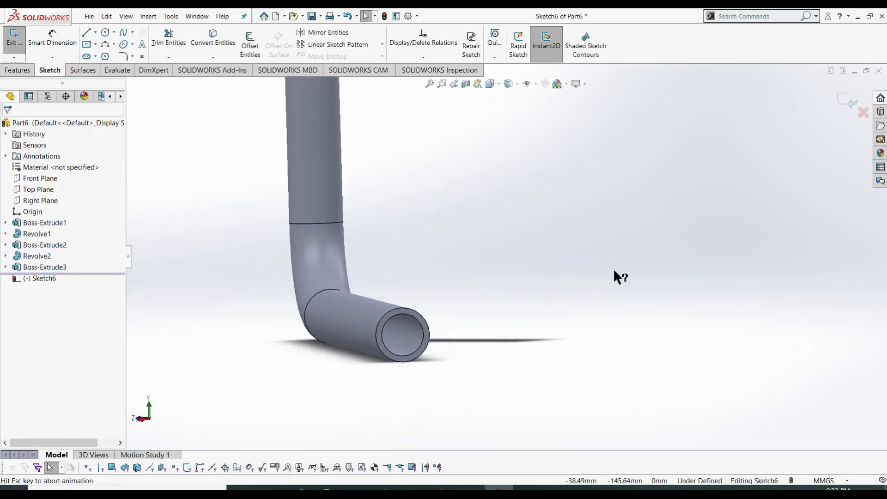
pyautogui.scroll(-1, 504, 420)
pyautogui.scroll(4, 505, 406)
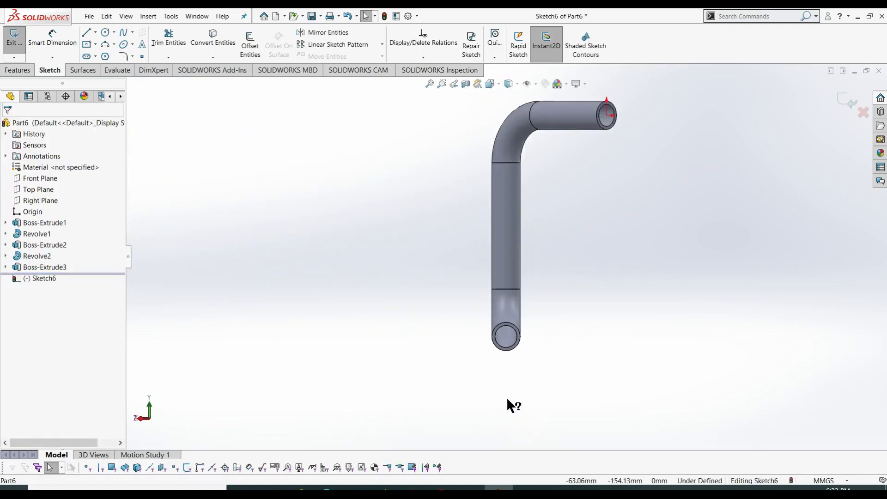
pyautogui.scroll(-4, 508, 301)
pyautogui.scroll(-2, 508, 272)
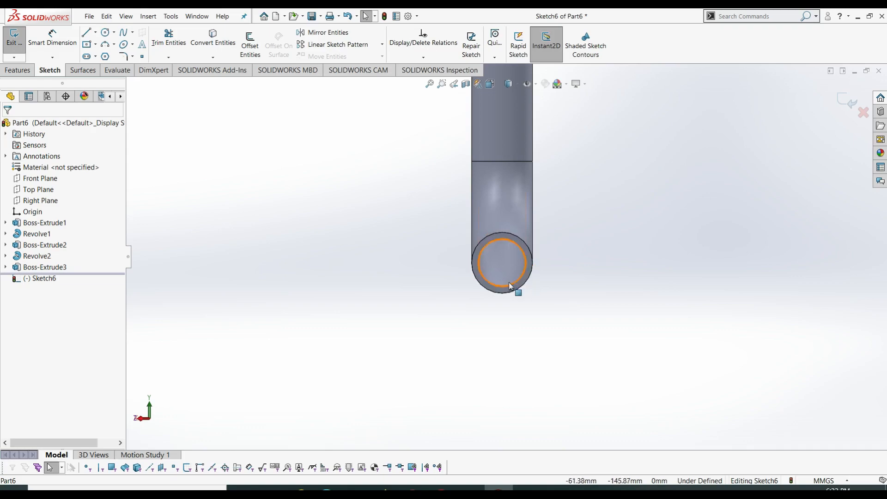
# - Draw a horizontal centerline about 34 mm long from the tube's centre, running leftward in the +Z direction
pyautogui.click(95, 32)
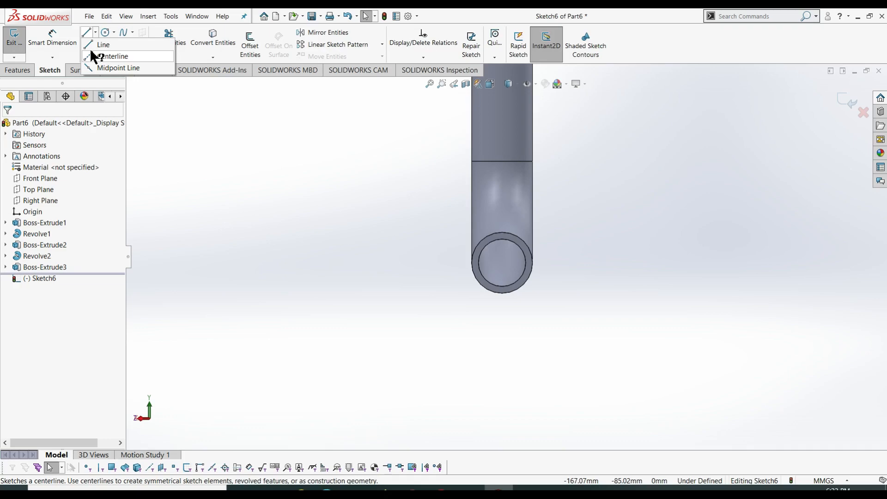
pyautogui.click(95, 56)
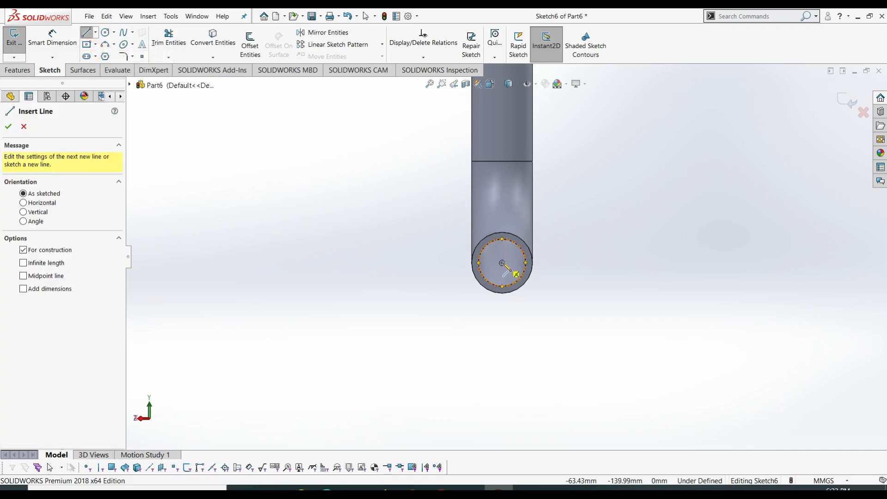
pyautogui.click(502, 263)
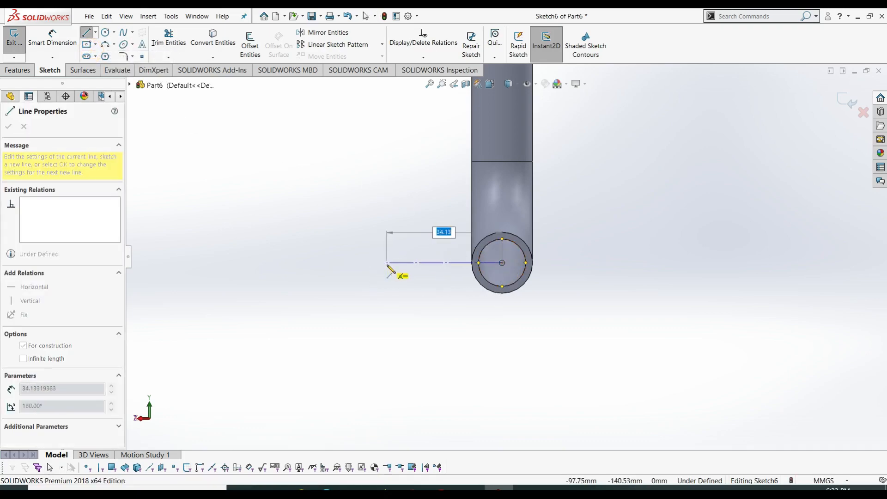
pyautogui.click(387, 263)
# - Draw a vertical midpoint line about 32 mm long centred on the centerline's free end, and make it construction geometry
pyautogui.click(95, 32)
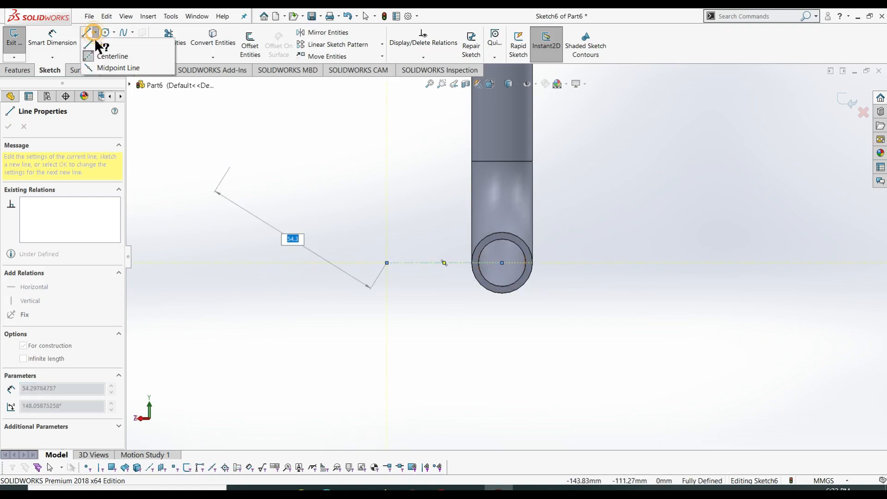
pyautogui.click(103, 57)
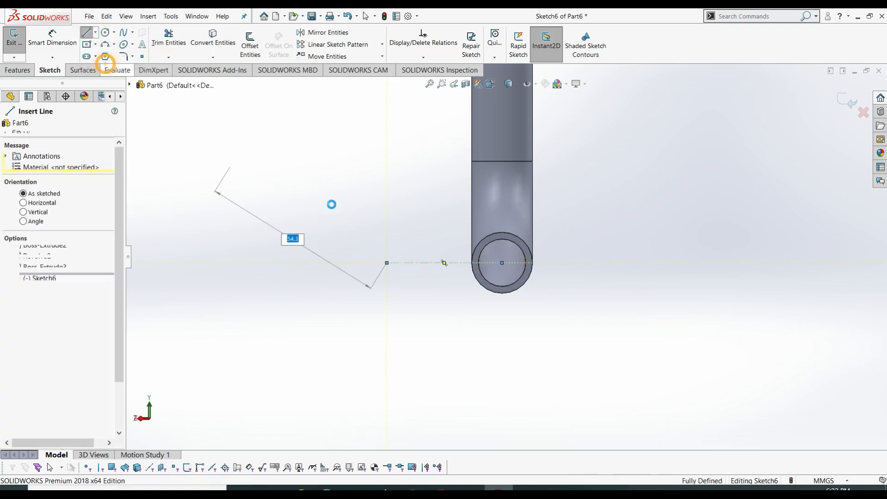
pyautogui.click(387, 263)
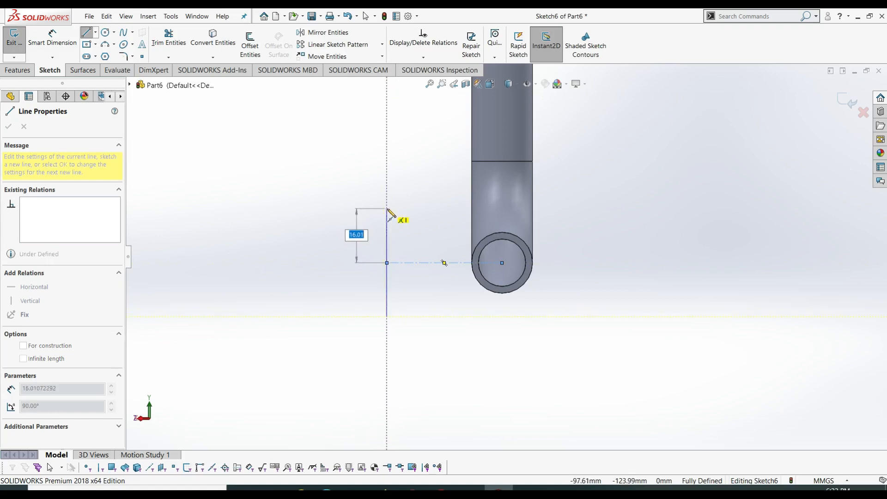
pyautogui.click(388, 209)
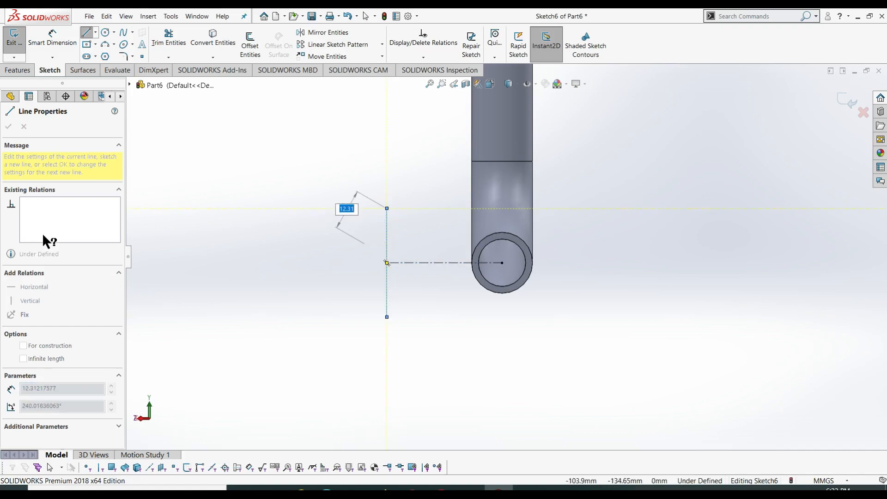
pyautogui.press('Escape')
pyautogui.press('Escape')
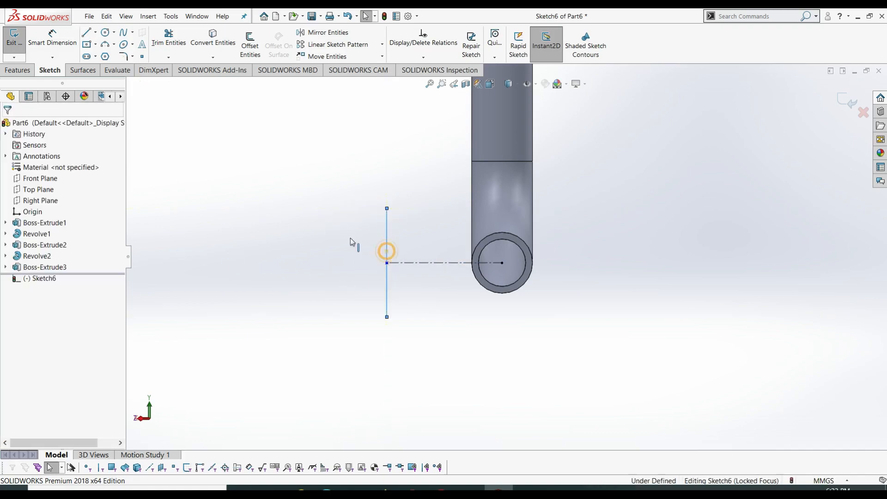
pyautogui.click(387, 253)
pyautogui.click(23, 302)
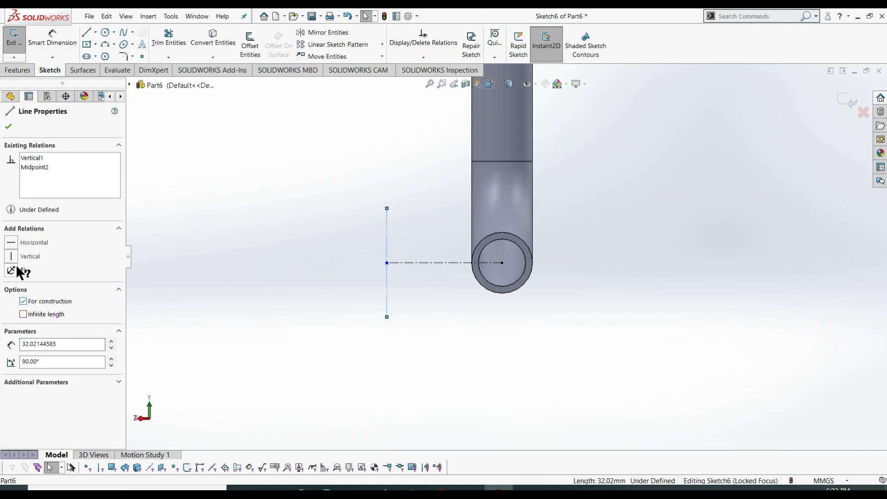
# - Dimension the horizontal centerline from the tube's centre to the vertical line at 30 mm
pyautogui.click(283, 274)
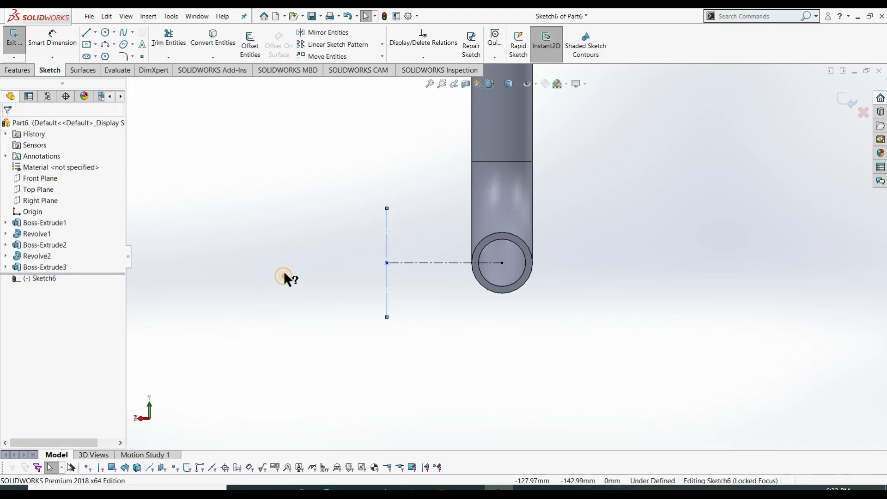
pyautogui.moveTo(264, 277); pyautogui.dragTo(266, 192, button='right')
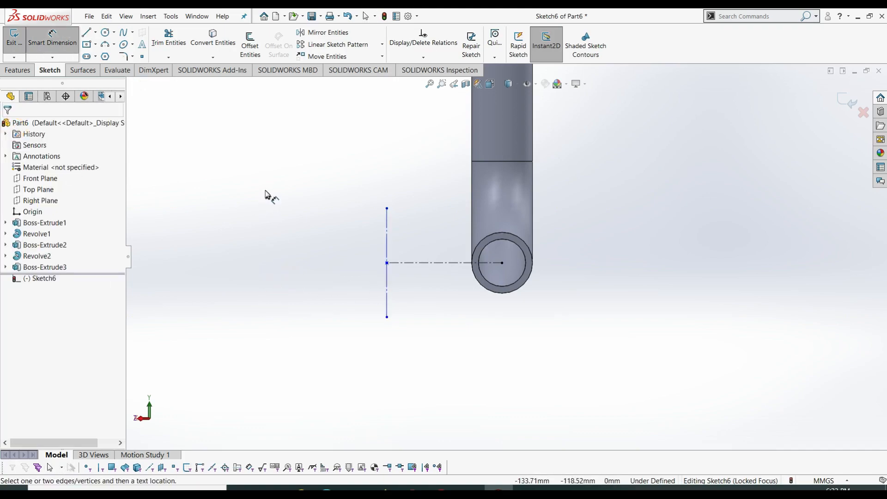
pyautogui.click(411, 263)
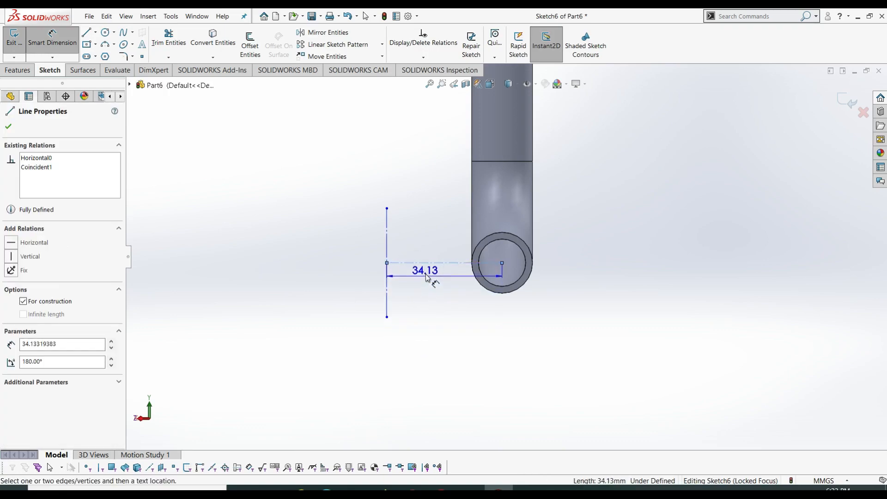
pyautogui.click(430, 276)
pyautogui.write('30')
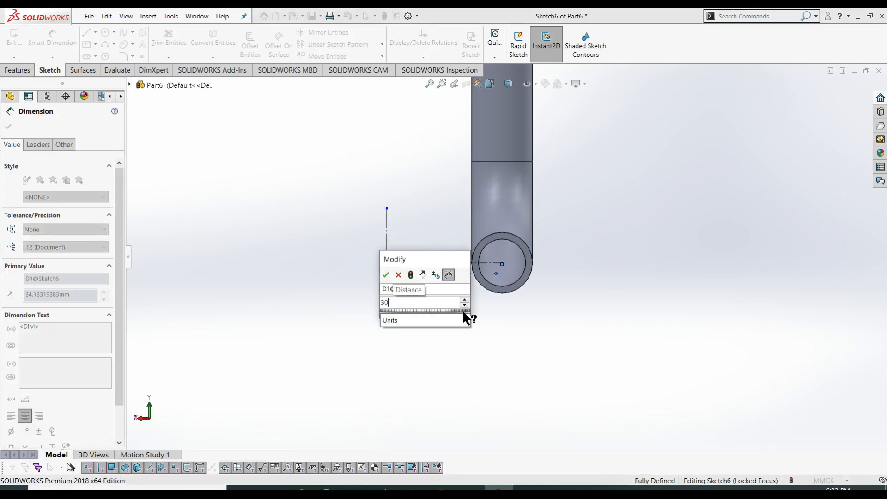
pyautogui.press('Return')
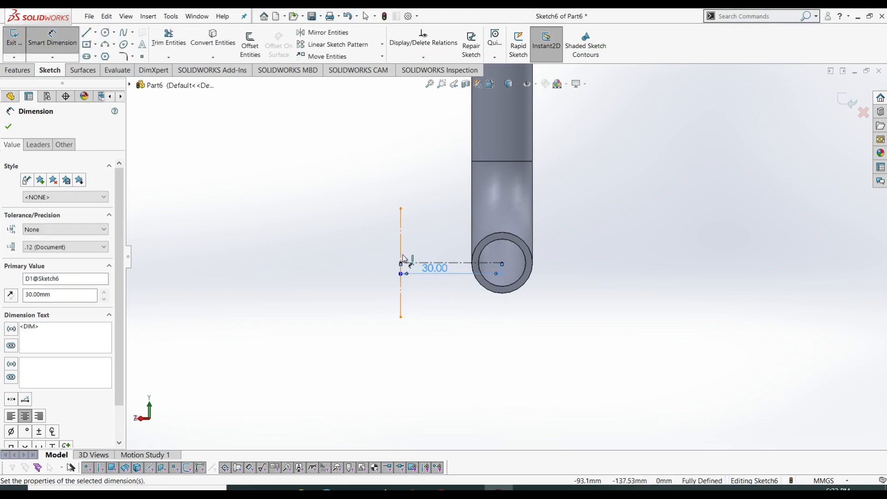
# - Dimension the vertical construction line's length at 30 mm
pyautogui.click(401, 255)
pyautogui.click(368, 259)
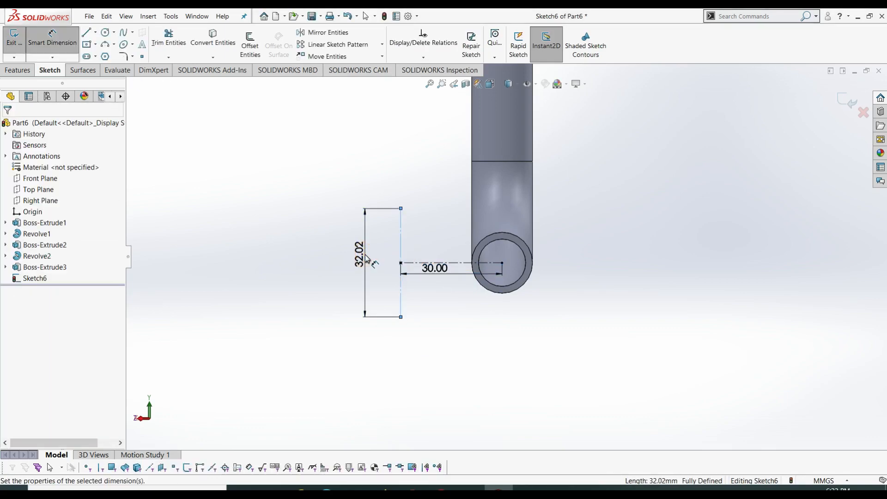
pyautogui.write('30')
pyautogui.press('Return')
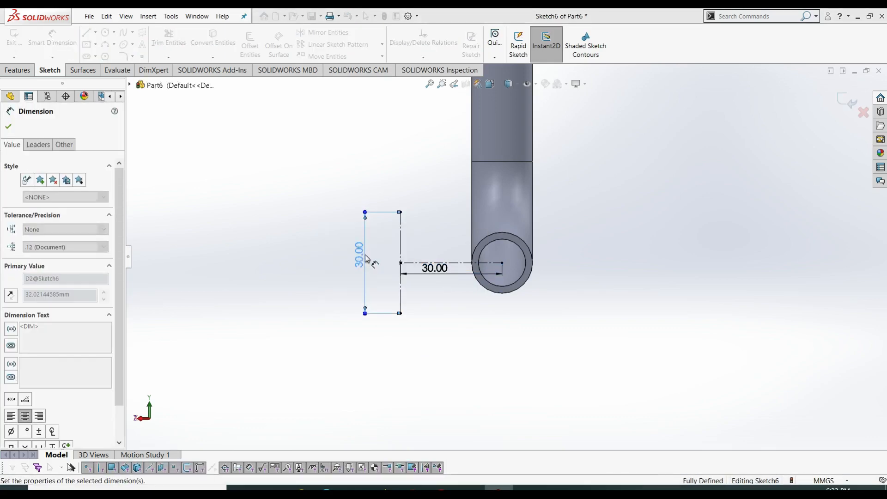
pyautogui.press('Escape')
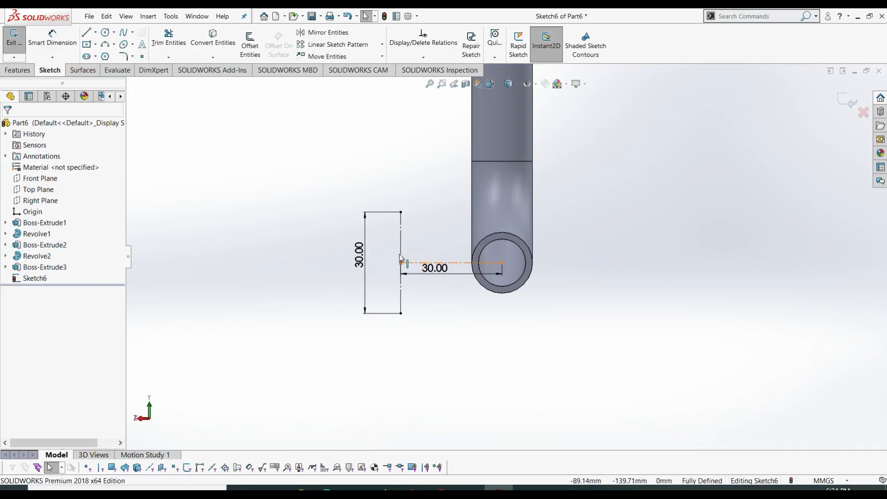
# - Add a perpendicular relation between the horizontal centerline and the vertical construction line
pyautogui.click(401, 261)
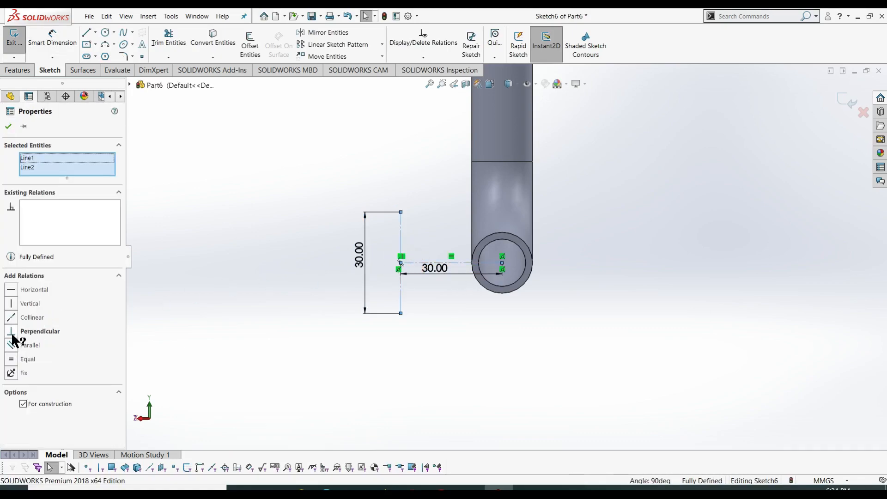
pyautogui.click(11, 336)
pyautogui.click(9, 126)
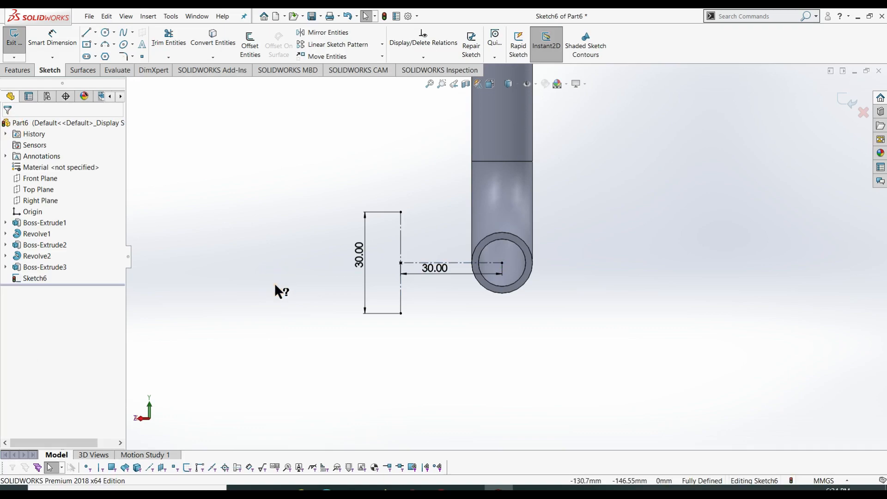
# - Convert the outer and inner circular edges of the tube's end face into the sketch and exit the sketch
pyautogui.click(212, 37)
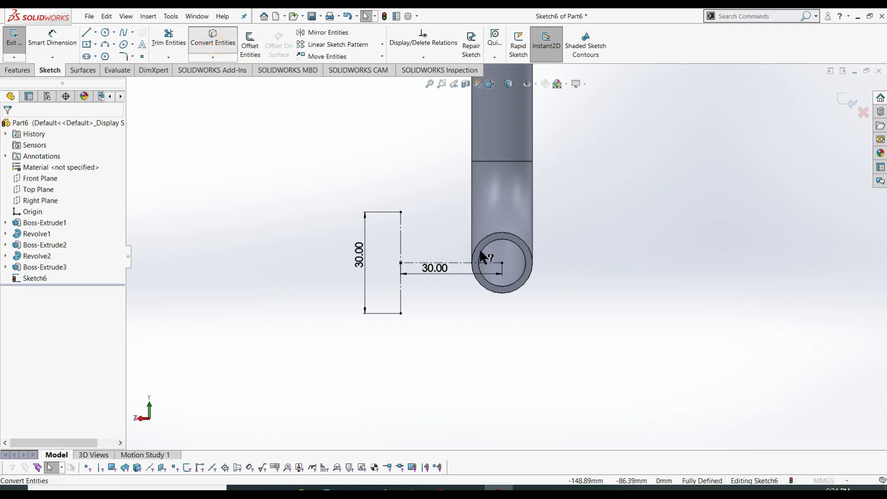
pyautogui.click(492, 240)
pyautogui.click(497, 244)
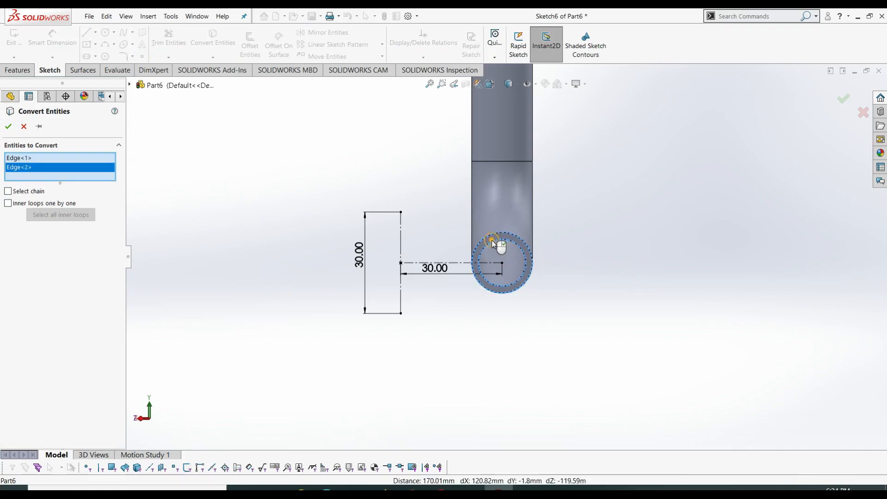
pyautogui.click(9, 127)
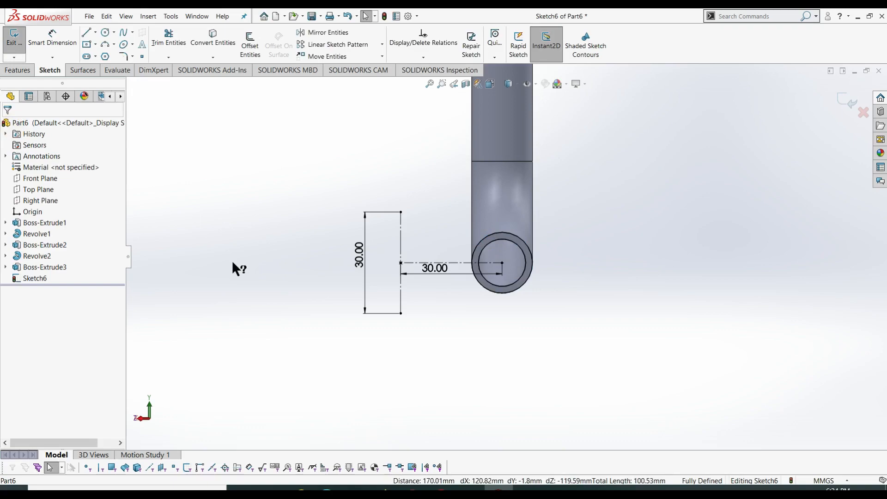
pyautogui.scroll(3, 270, 325)
pyautogui.moveTo(273, 327); pyautogui.dragTo(378, 326, button='middle')
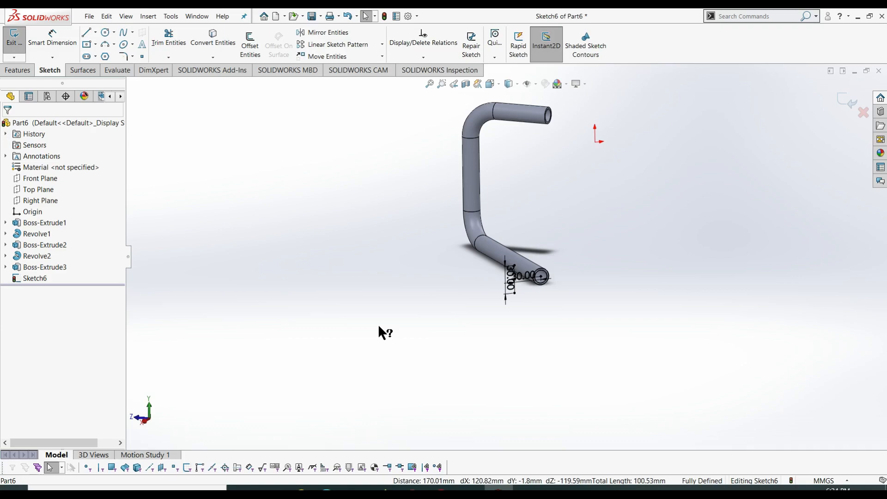
pyautogui.moveTo(381, 322); pyautogui.dragTo(339, 319, button='middle')
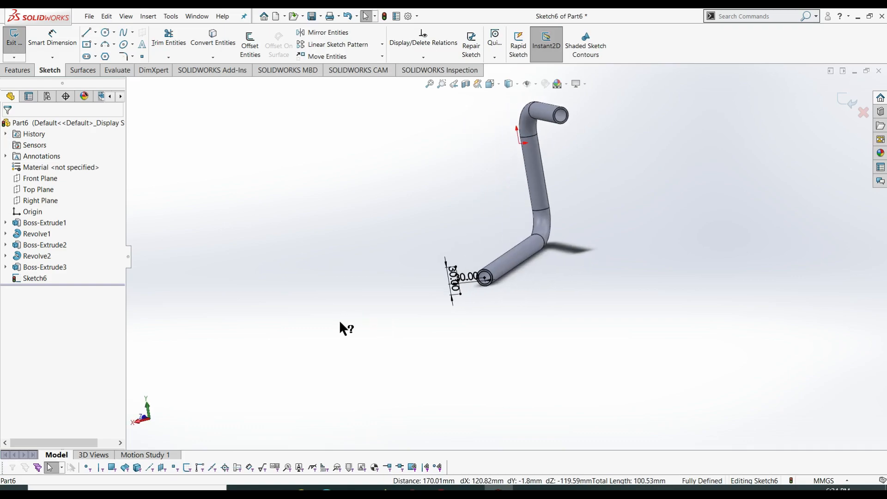
pyautogui.rightClick(340, 318)
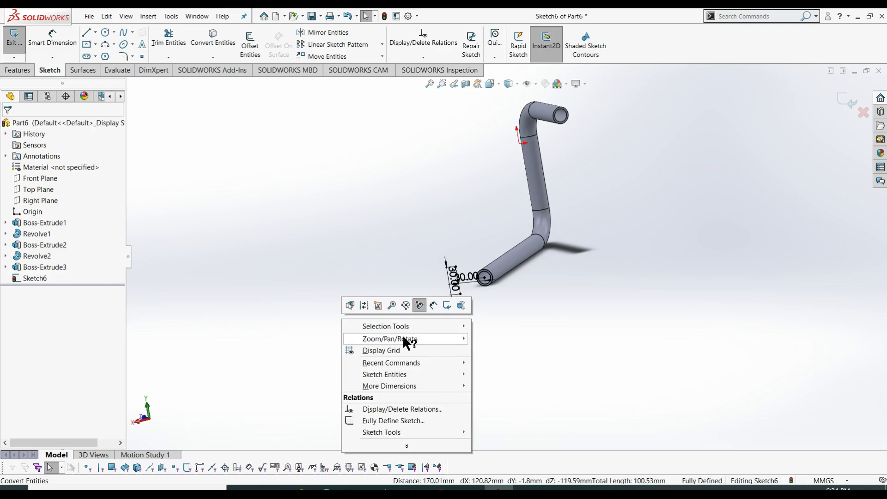
pyautogui.click(442, 305)
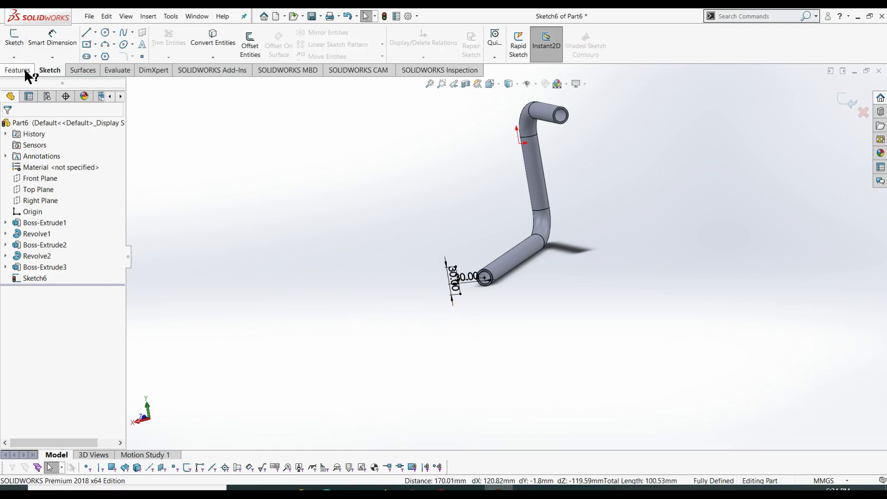
# - Start a revolved boss of the ring profile about the vertical construction line with a 90° angle, merged with the tube
pyautogui.click(52, 41)
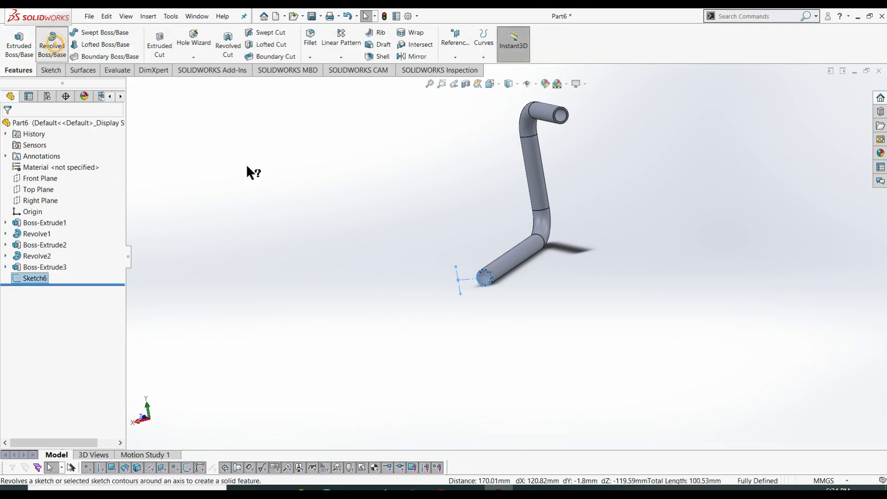
pyautogui.click(461, 292)
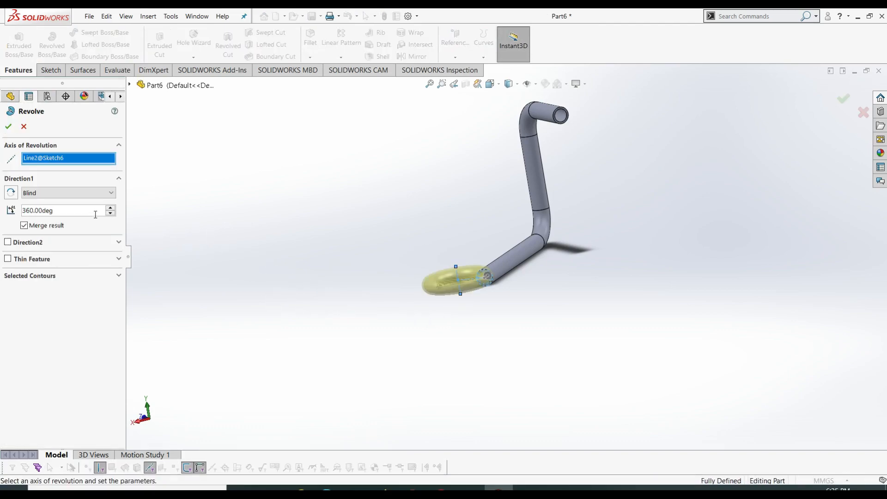
pyautogui.write('90')
pyautogui.press('Tab')
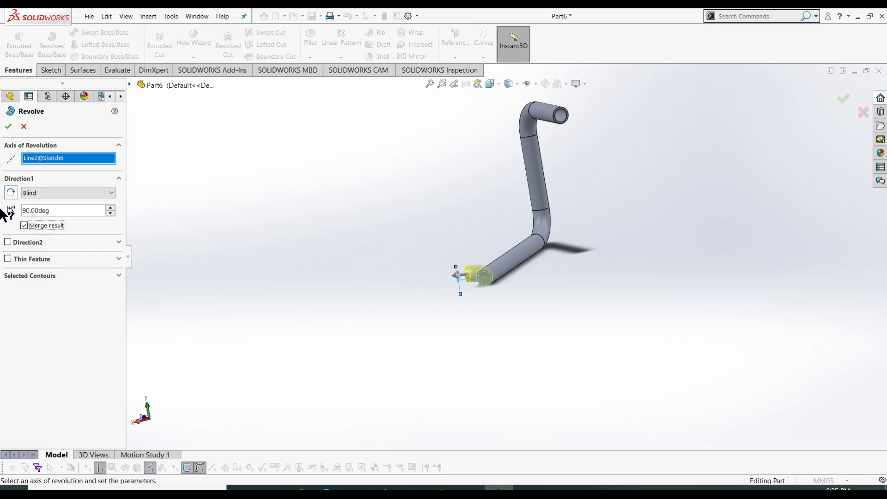
pyautogui.moveTo(251, 337); pyautogui.dragTo(337, 432, button='middle')
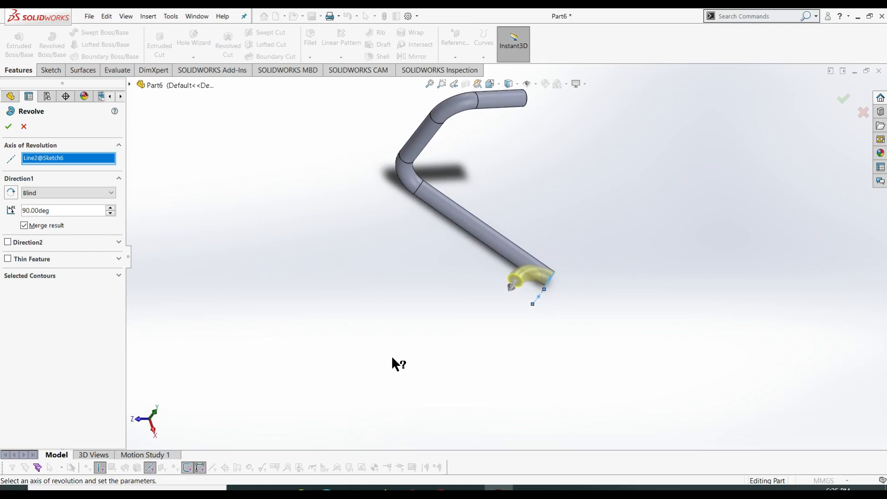
# - Set the revolve angle to 45°, reverse its direction so the bend extends outward from the leg, and create the feature
pyautogui.doubleClick(56, 210)
pyautogui.write('45')
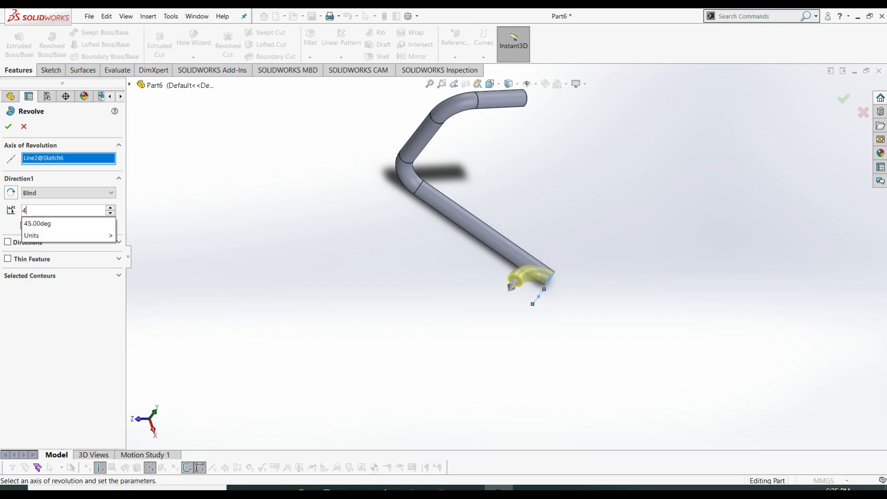
pyautogui.press('Tab')
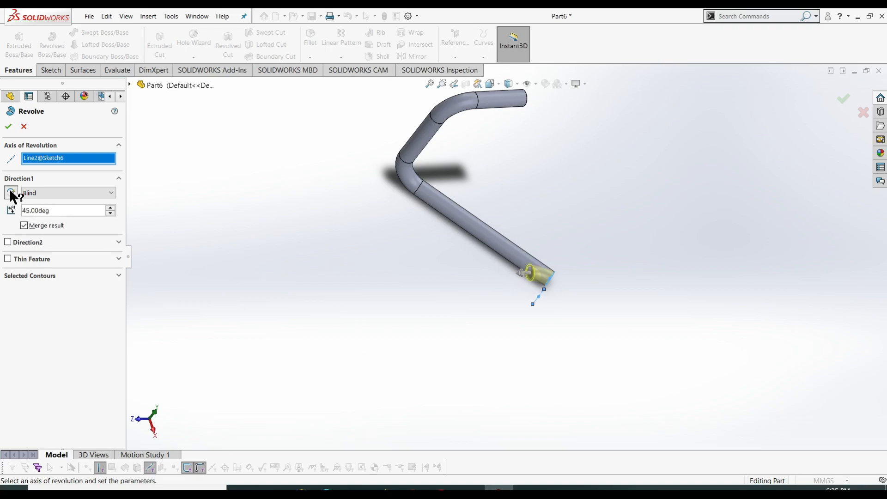
pyautogui.click(10, 193)
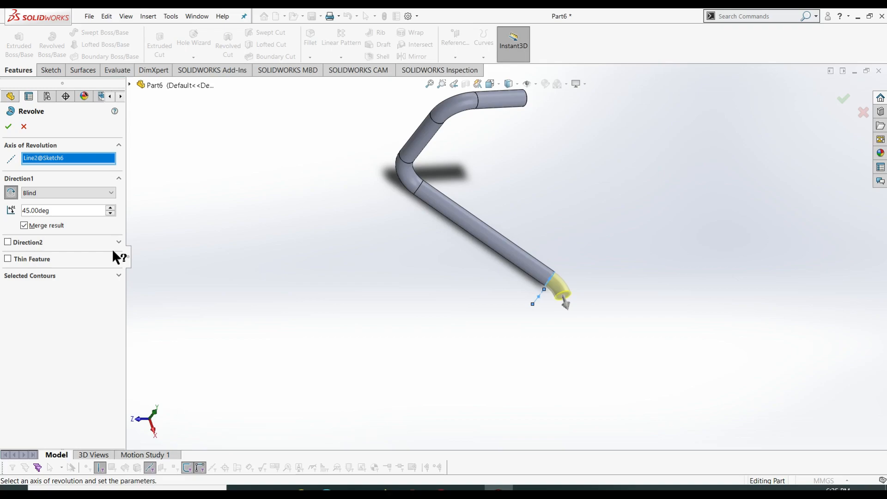
pyautogui.moveTo(302, 339); pyautogui.dragTo(282, 315, button='middle')
pyautogui.click(9, 126)
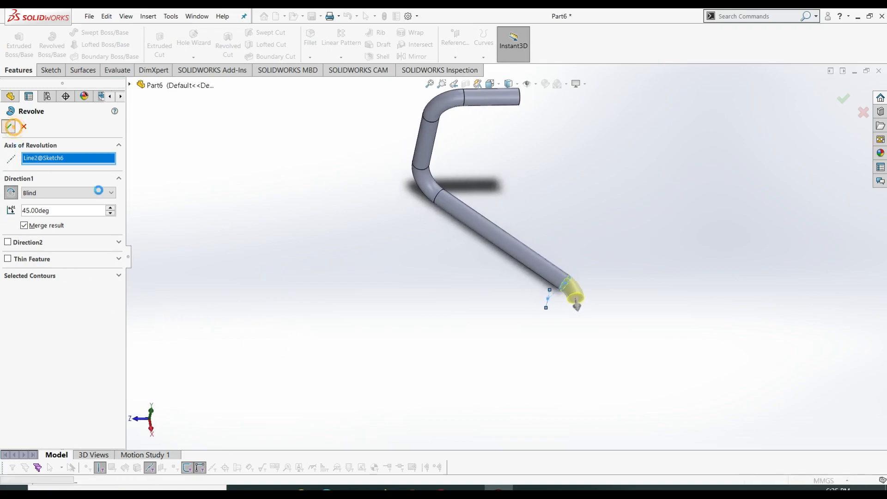
pyautogui.click(245, 284)
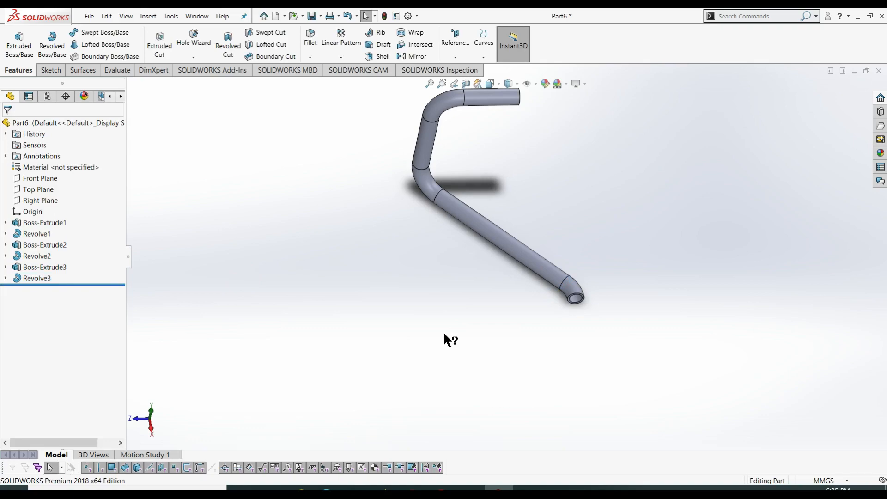
pyautogui.moveTo(388, 410); pyautogui.dragTo(511, 281, button='middle')
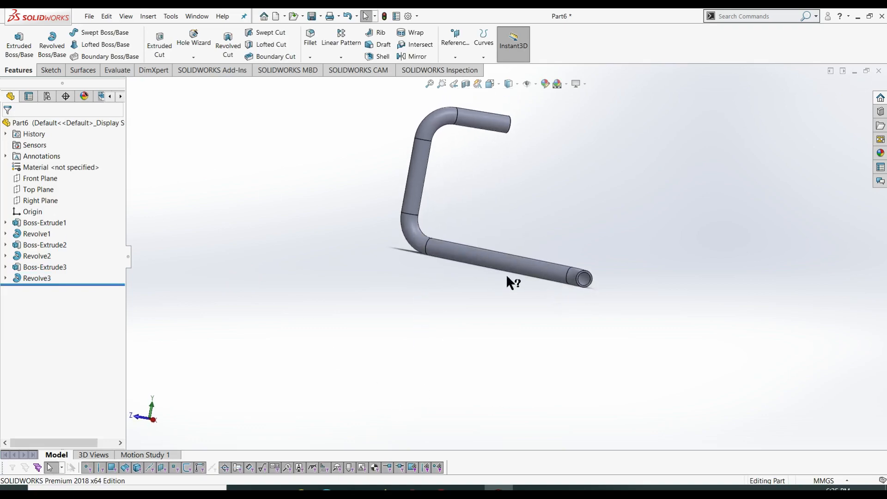
pyautogui.scroll(-4, 554, 287)
pyautogui.scroll(-3, 589, 293)
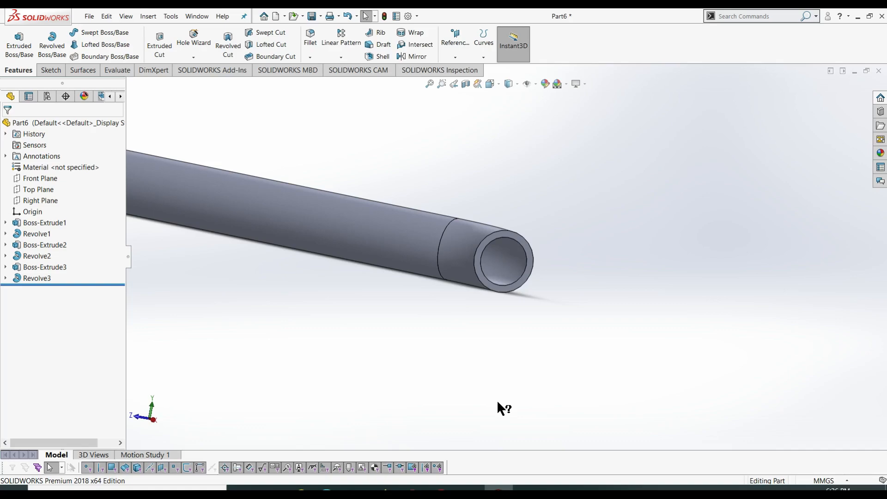
pyautogui.click(51, 70)
pyautogui.click(15, 39)
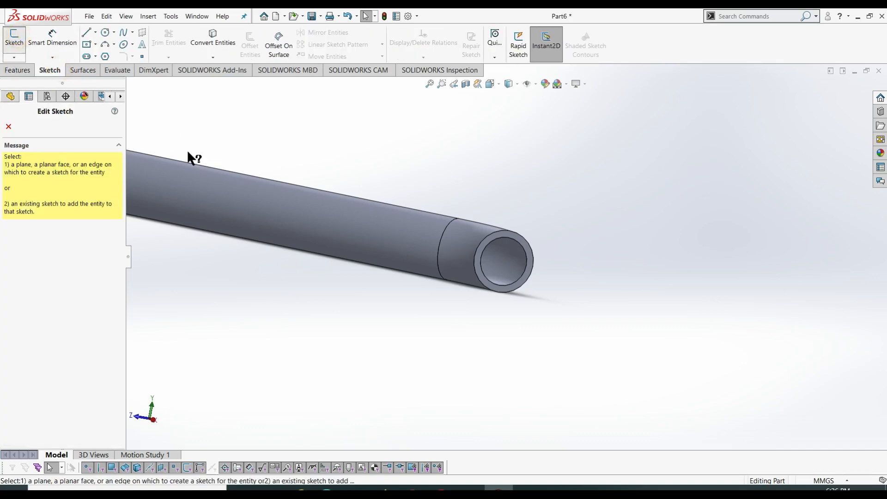
pyautogui.click(529, 249)
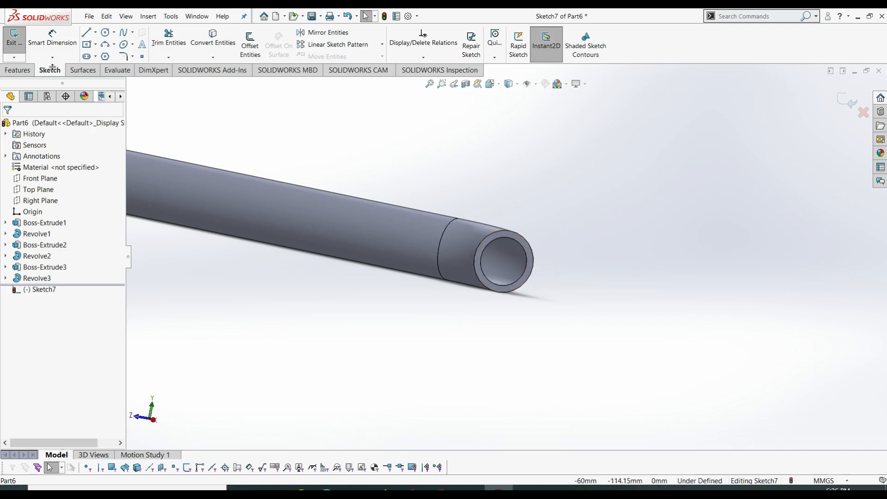
pyautogui.click(14, 39)
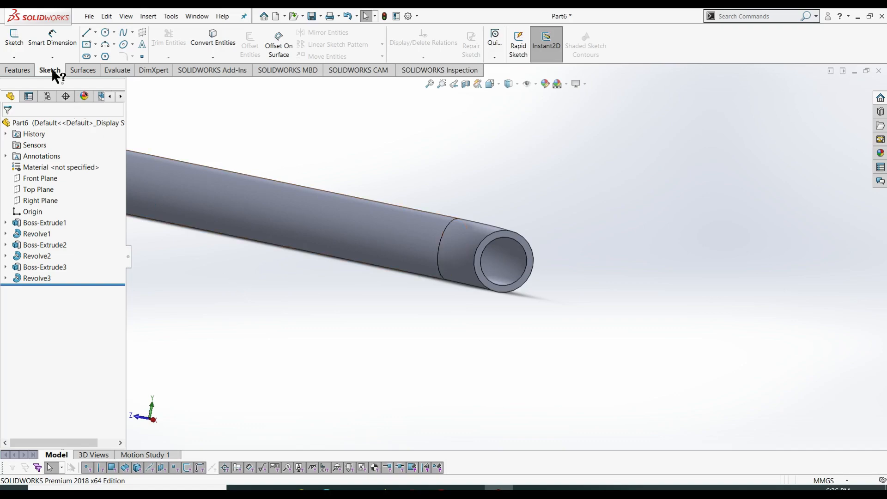
# - Open a new sketch on the free end face of the 45° bend
pyautogui.click(15, 38)
pyautogui.click(521, 243)
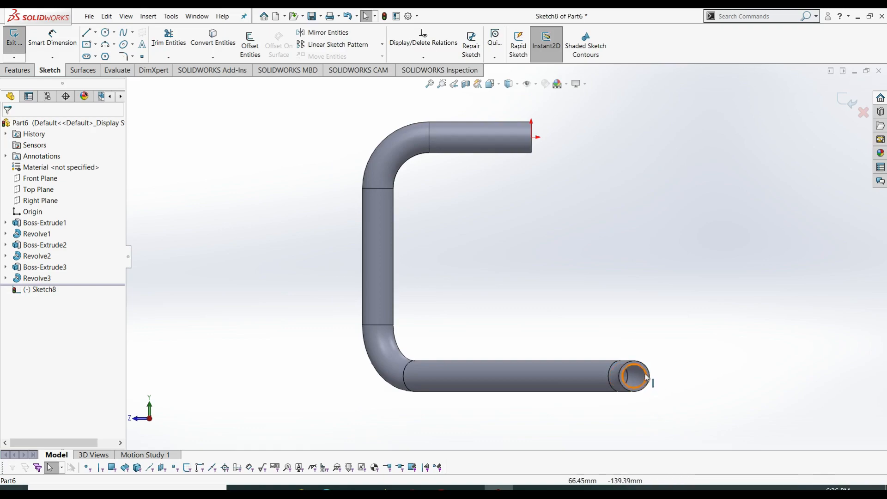
pyautogui.scroll(-5, 653, 388)
# - Convert the outer and inner circular edges of the 45° bend's end face into the sketch and exit it
pyautogui.click(212, 37)
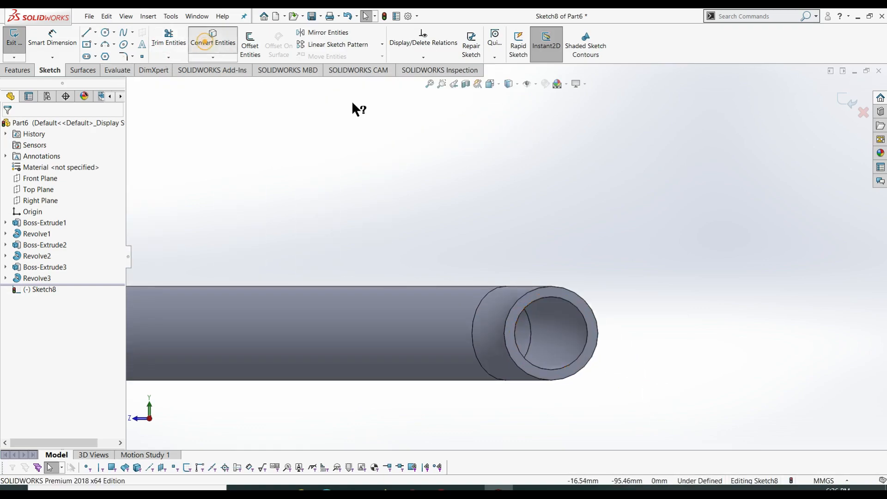
pyautogui.click(544, 291)
pyautogui.click(545, 300)
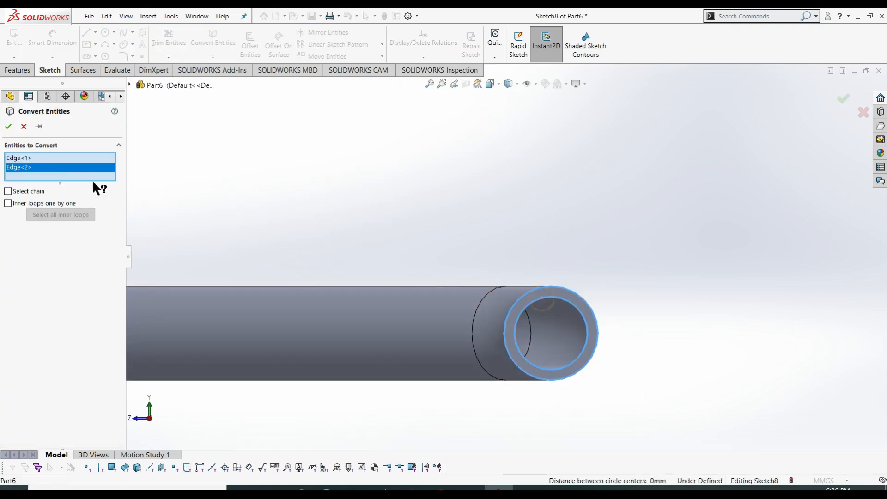
pyautogui.click(8, 126)
pyautogui.rightClick(270, 180)
pyautogui.click(344, 159)
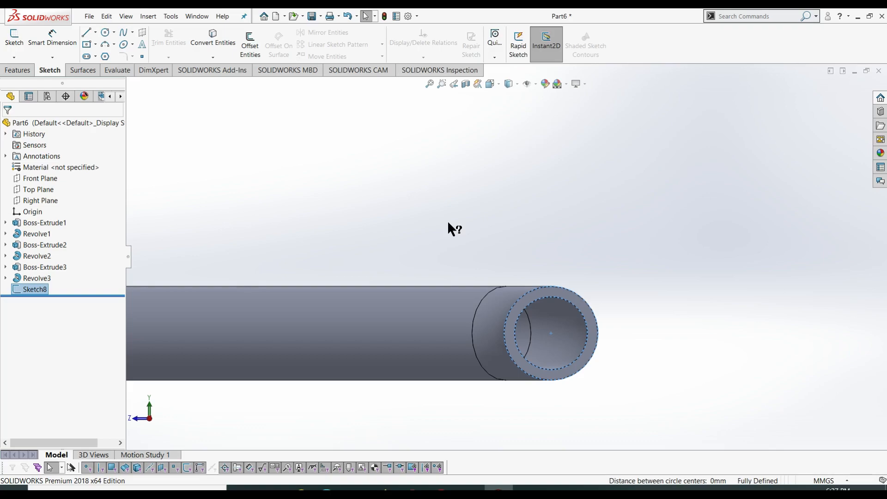
# - Extrude the ring profile on the 45° bend's end face 152 mm outward, merged with the tube
pyautogui.scroll(3, 452, 250)
pyautogui.click(17, 68)
pyautogui.click(18, 48)
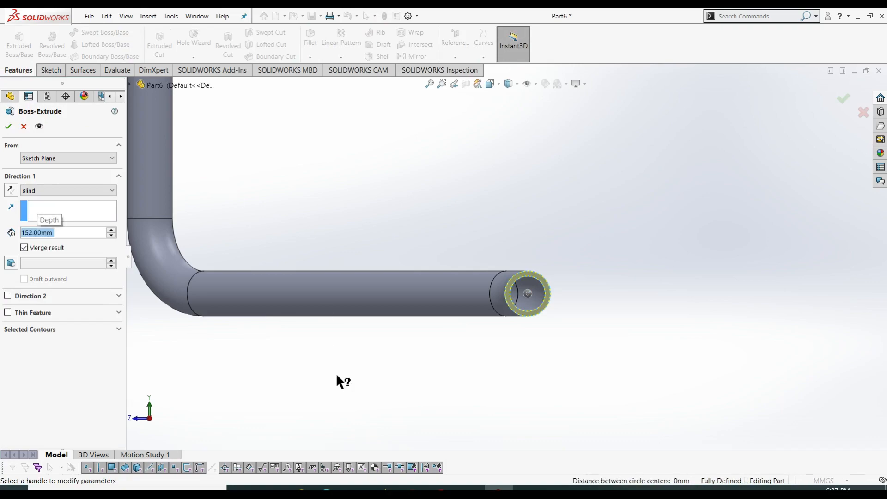
pyautogui.click(9, 129)
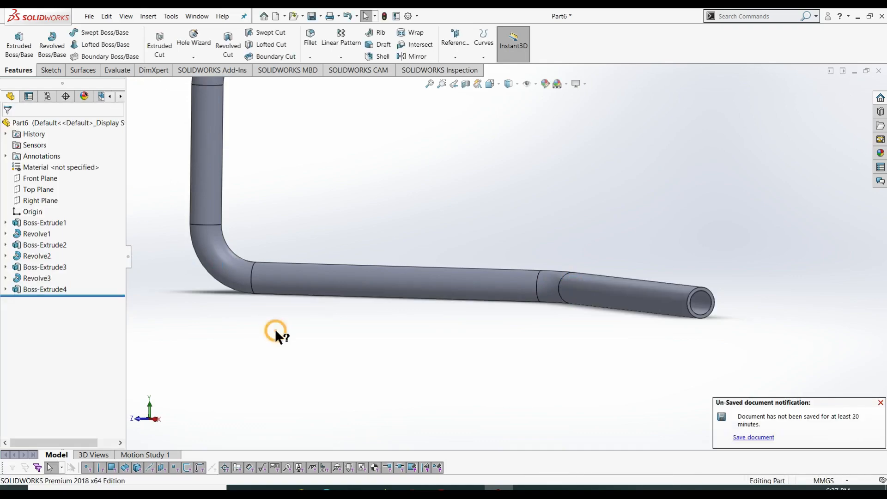
# - Save the tube part in the Radial engine folder as INTAKE TUBE ASSEMBLY 11.0.0
pyautogui.scroll(4, 275, 330)
pyautogui.hotkey('ctrl', '7')
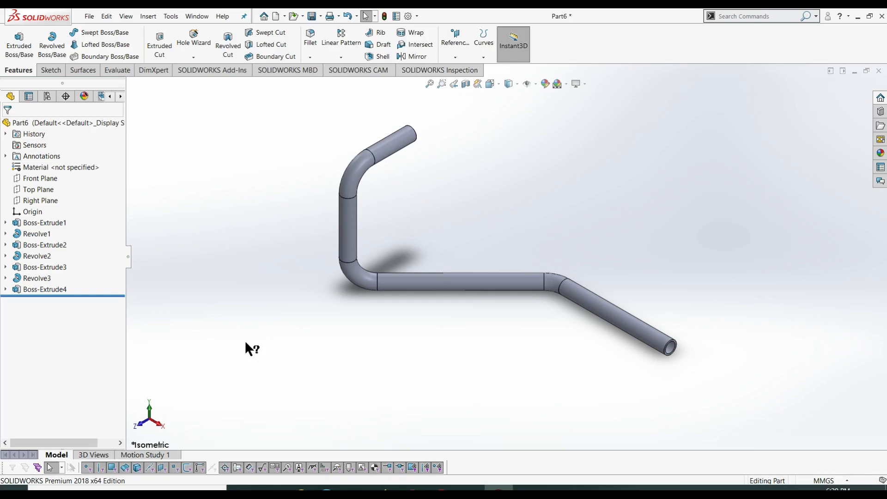
pyautogui.hotkey('ctrl', 's')
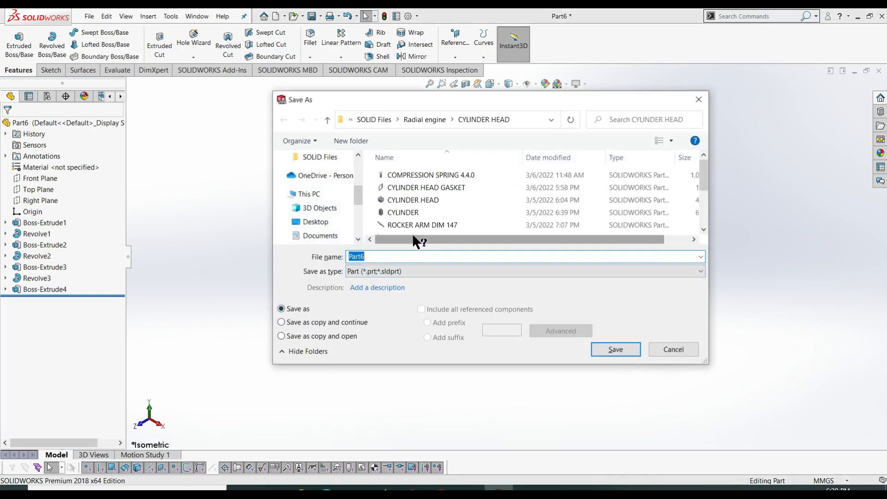
pyautogui.scroll(-3, 413, 237)
pyautogui.scroll(3, 413, 240)
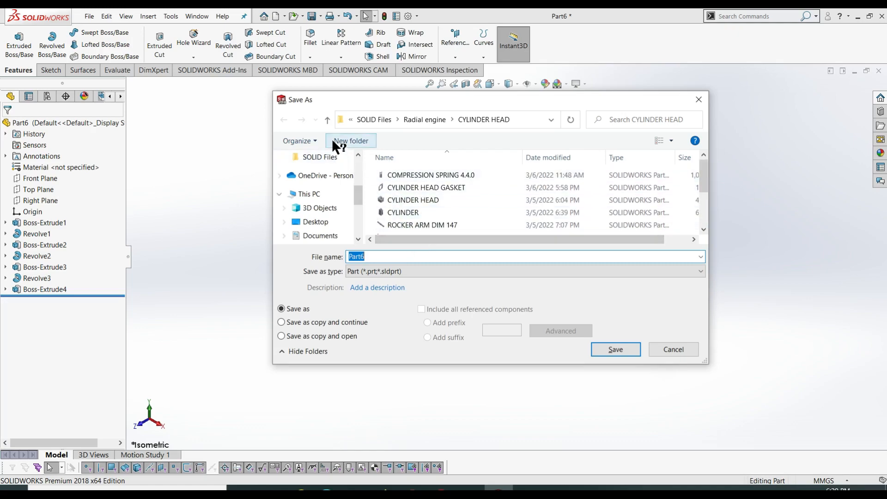
pyautogui.click(327, 120)
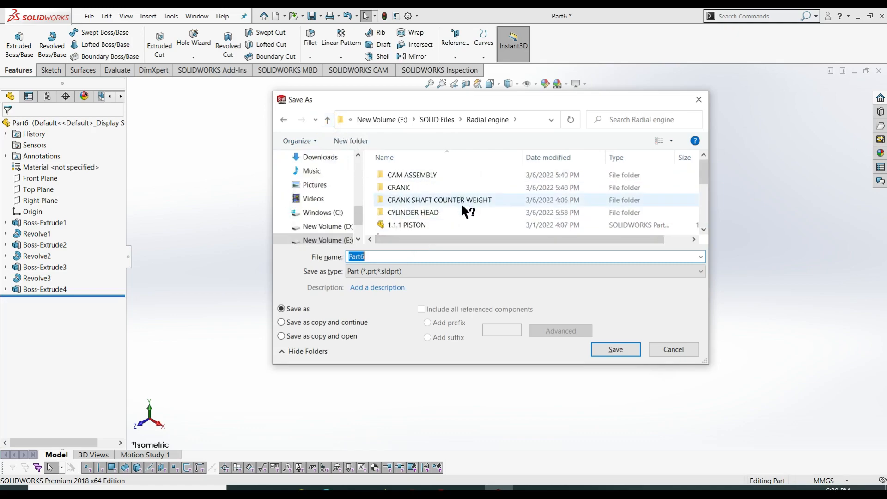
pyautogui.scroll(-3, 415, 212)
pyautogui.scroll(3, 419, 204)
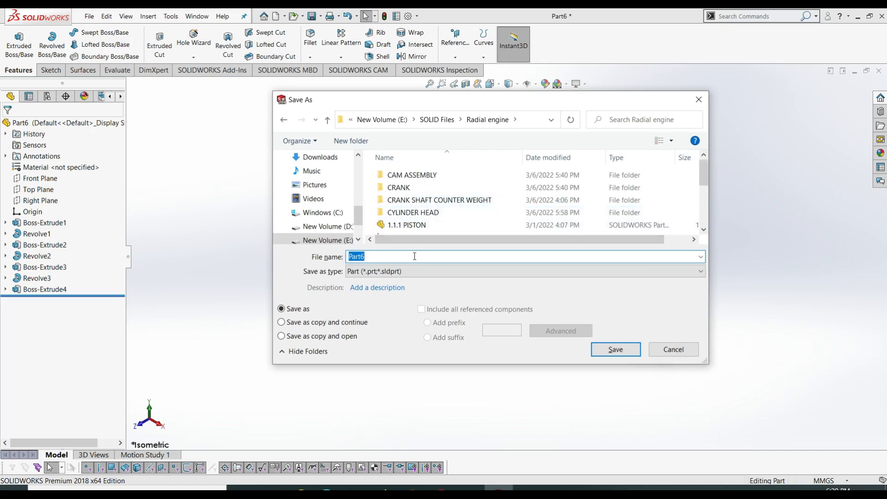
pyautogui.write('INTAKE TUBE ASSEMB')
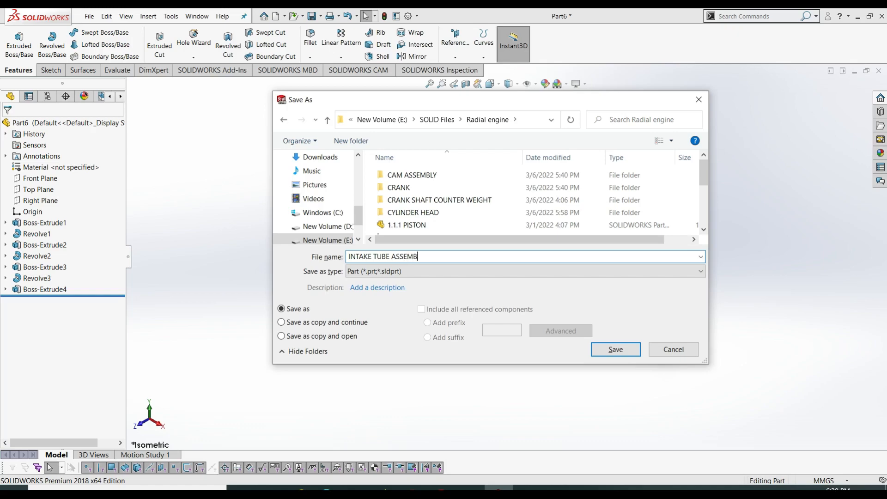
pyautogui.write('LY 11.0.0')
pyautogui.press('Return')
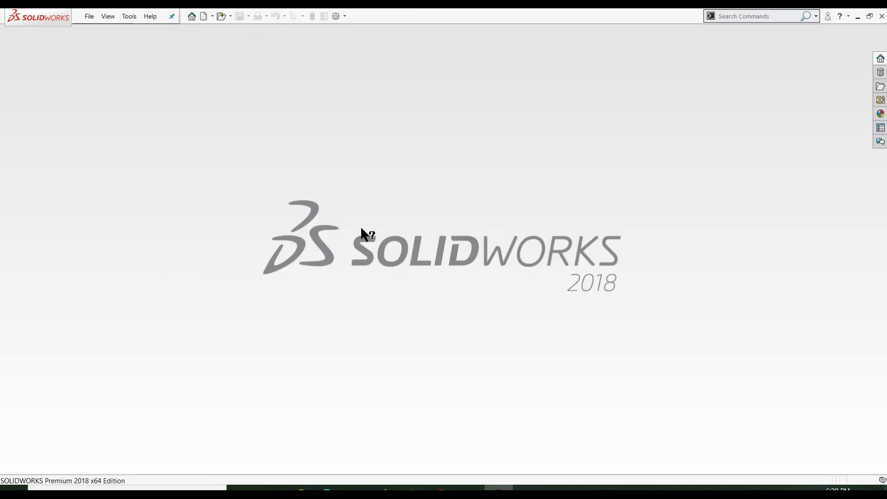
# - Create a new part document and open a sketch on the Front Plane
pyautogui.click(206, 19)
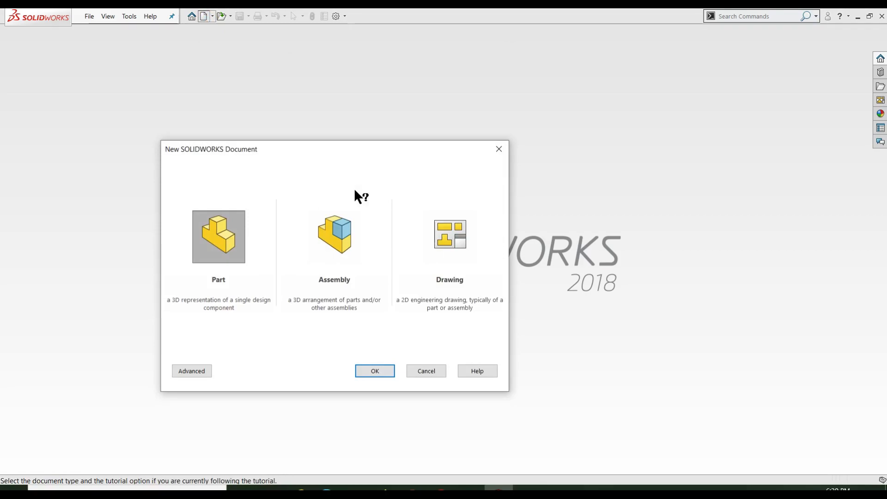
pyautogui.click(363, 370)
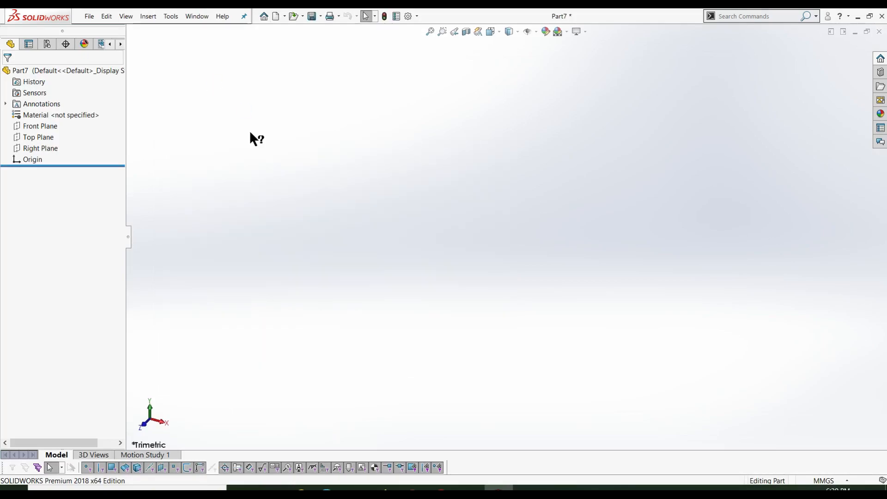
pyautogui.click(51, 70)
pyautogui.click(18, 37)
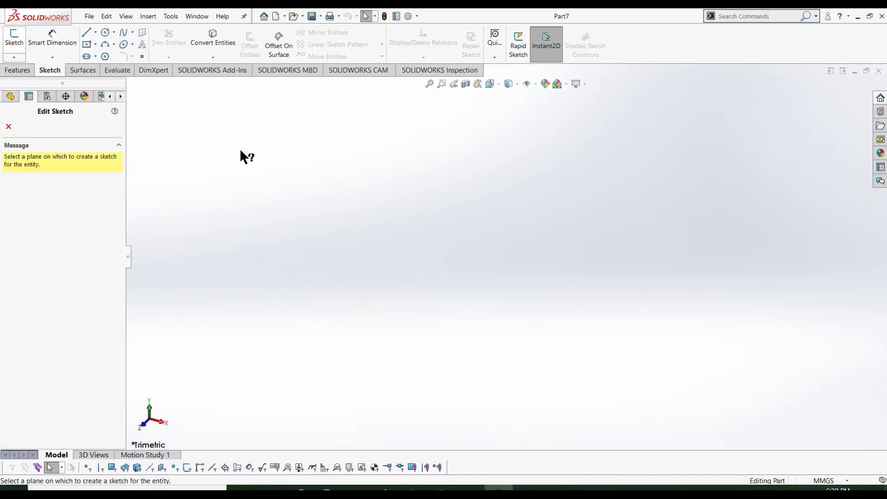
pyautogui.click(376, 165)
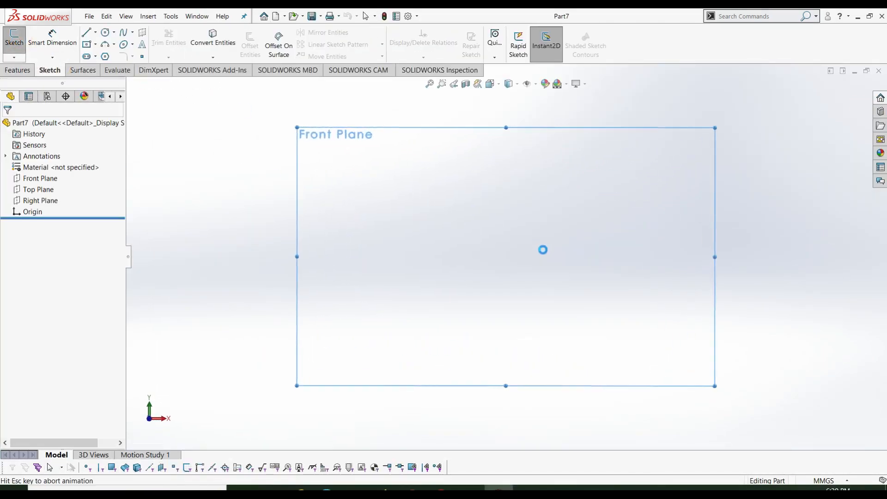
# - Sketch two concentric circles centred on the origin, about 43.5 mm and 24.6 mm in diameter
pyautogui.moveTo(368, 282); pyautogui.dragTo(540, 305, button='right')
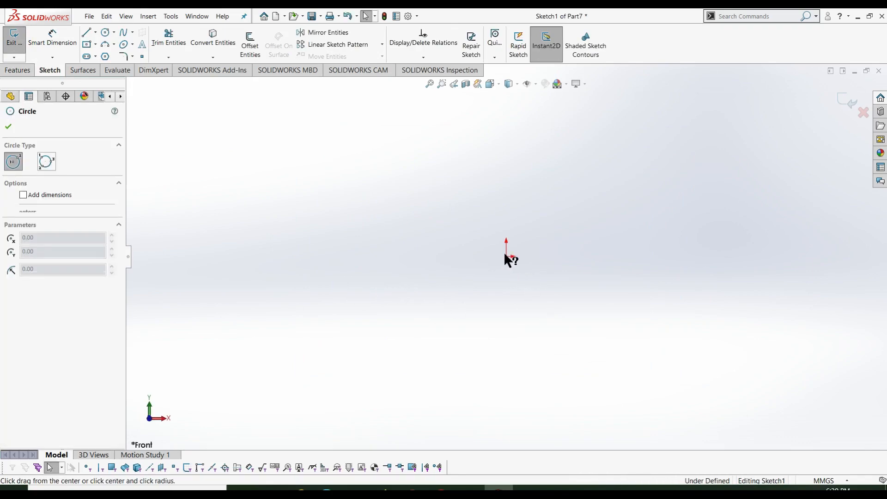
pyautogui.click(506, 256)
pyautogui.click(549, 287)
pyautogui.click(506, 256)
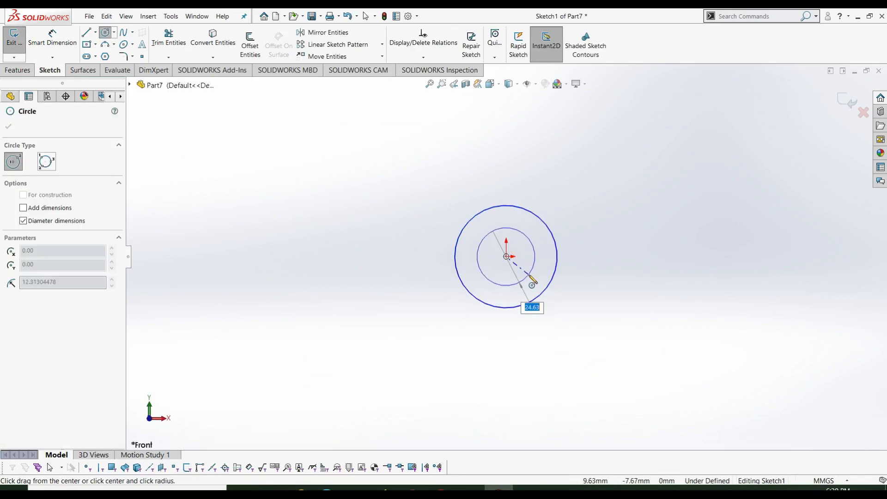
pyautogui.click(529, 277)
# - Dimension the outer circle to 18 mm and the inner circle to 14 mm in diameter, and exit the sketch
pyautogui.moveTo(613, 191); pyautogui.dragTo(615, 174, button='right')
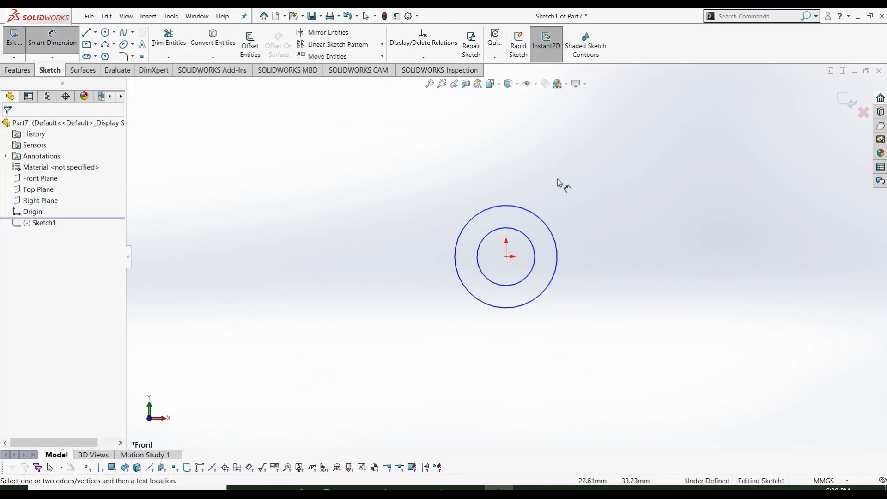
pyautogui.click(538, 220)
pyautogui.click(580, 191)
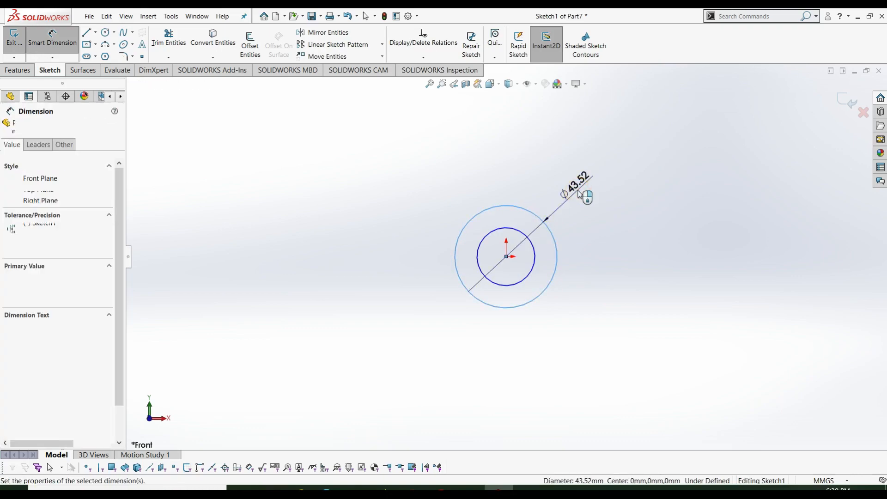
pyautogui.write('18')
pyautogui.press('Return')
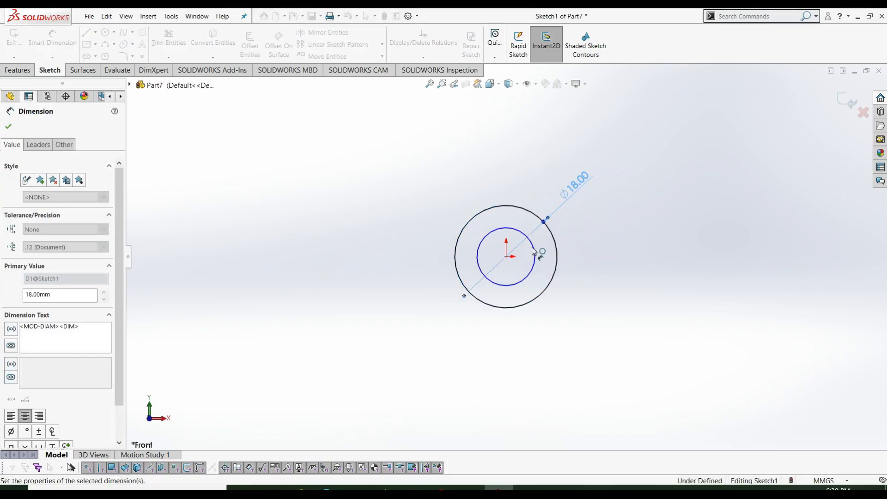
pyautogui.click(533, 248)
pyautogui.click(585, 223)
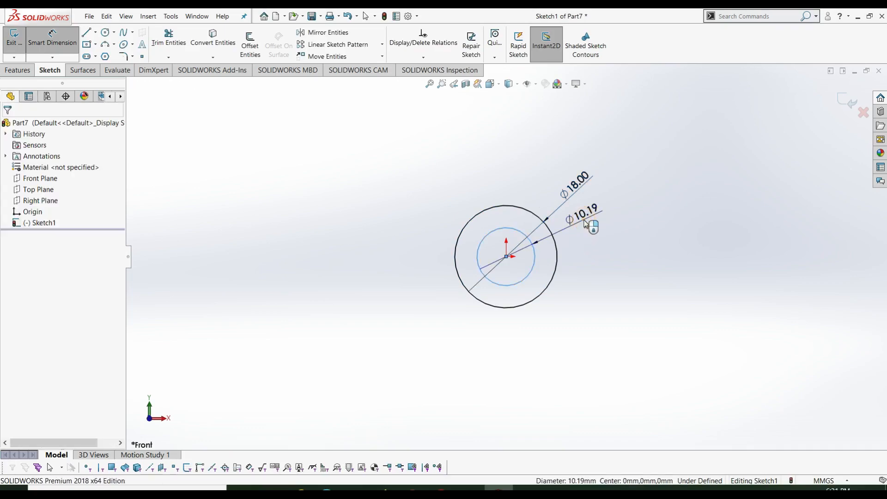
pyautogui.write('14')
pyautogui.press('Return')
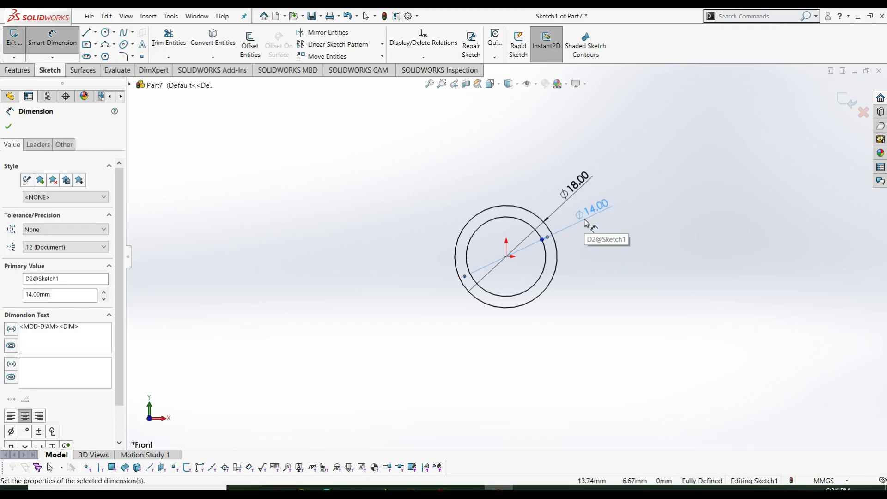
pyautogui.rightClick(664, 204)
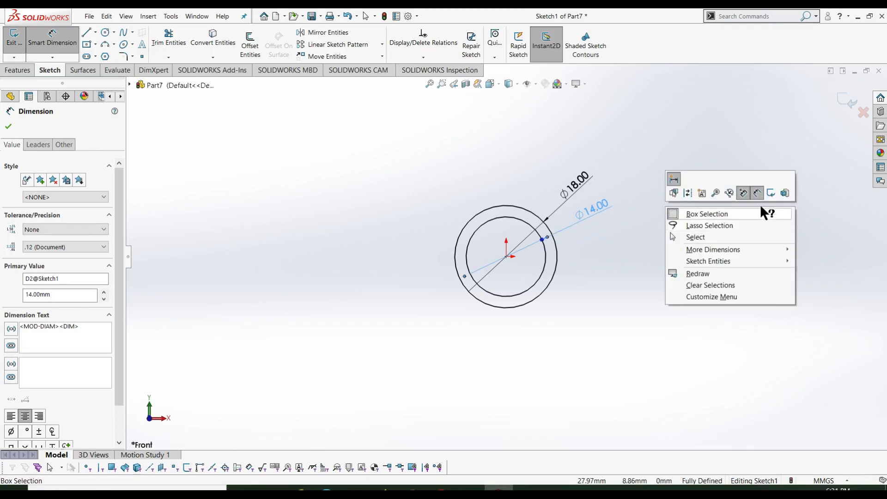
pyautogui.click(730, 217)
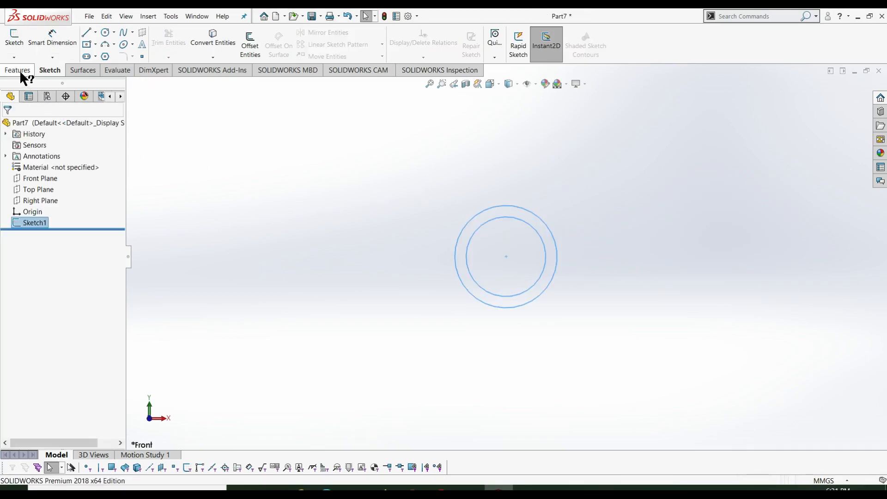
pyautogui.click(20, 70)
pyautogui.click(17, 51)
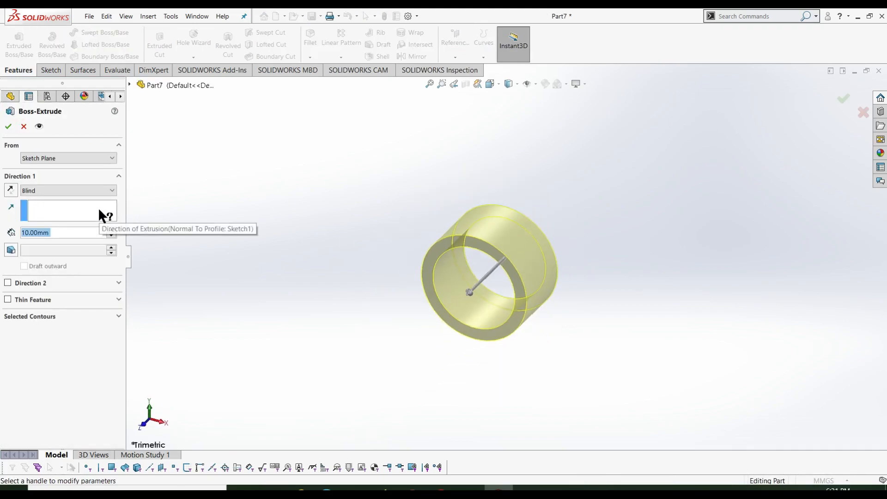
pyautogui.write('40')
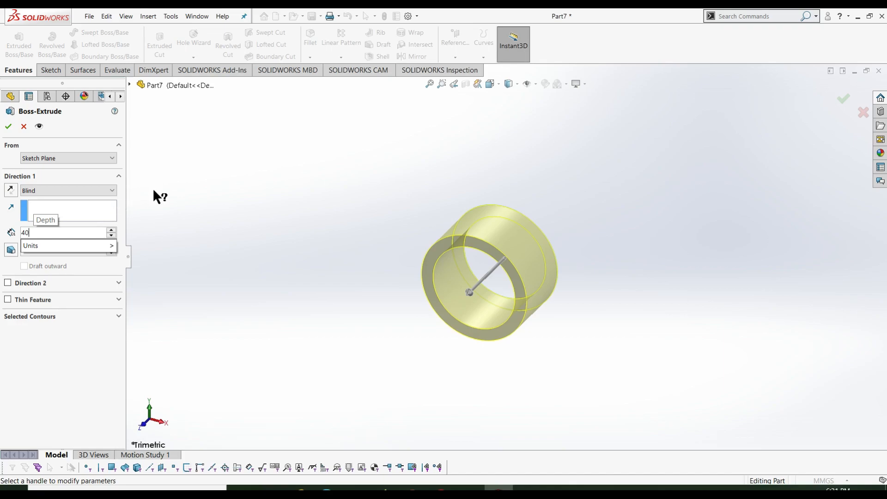
pyautogui.press('Return')
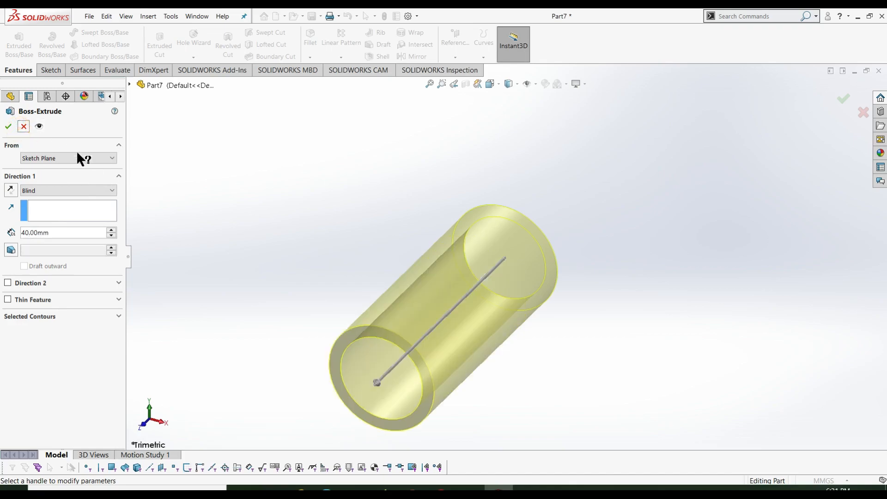
pyautogui.click(23, 126)
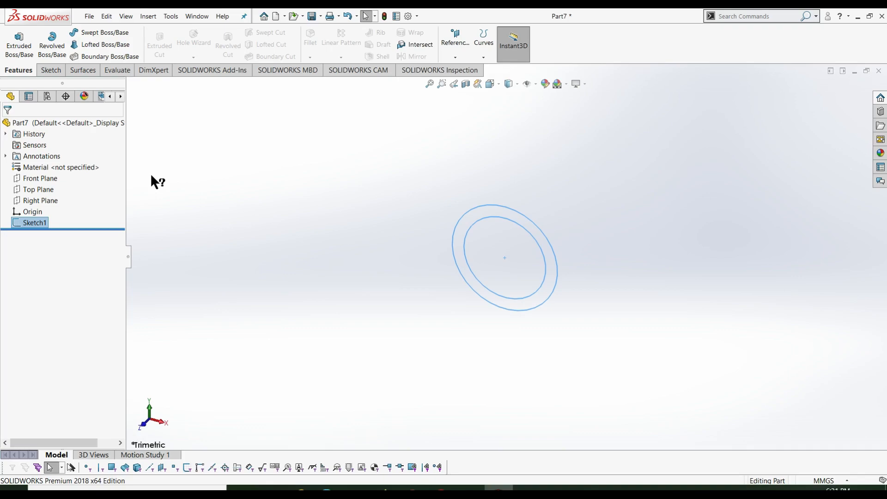
# - Open a new sketch on the Right Plane and view it face-on
pyautogui.click(29, 200)
pyautogui.rightClick(29, 199)
pyautogui.click(49, 187)
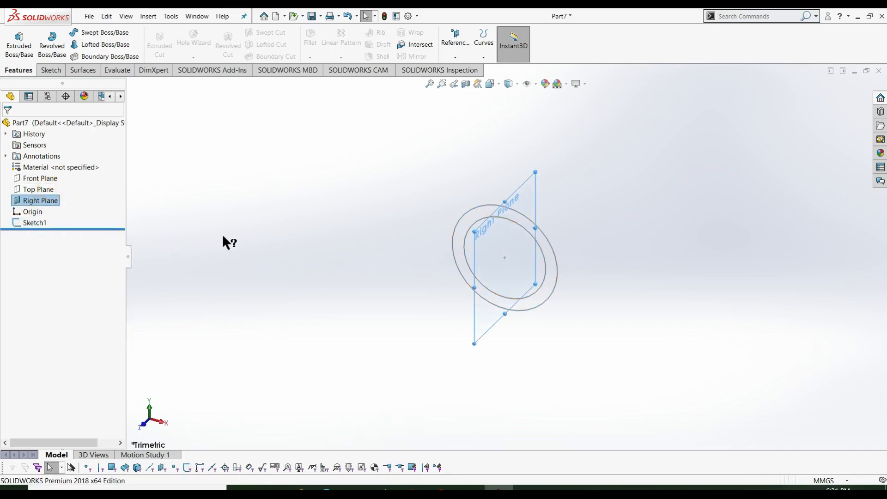
pyautogui.scroll(3, 349, 228)
pyautogui.moveTo(350, 228)
pyautogui.mouseDown(button='middle')
pyautogui.moveTo(333, 229)
pyautogui.moveTo(337, 253)
pyautogui.mouseUp(button='middle')
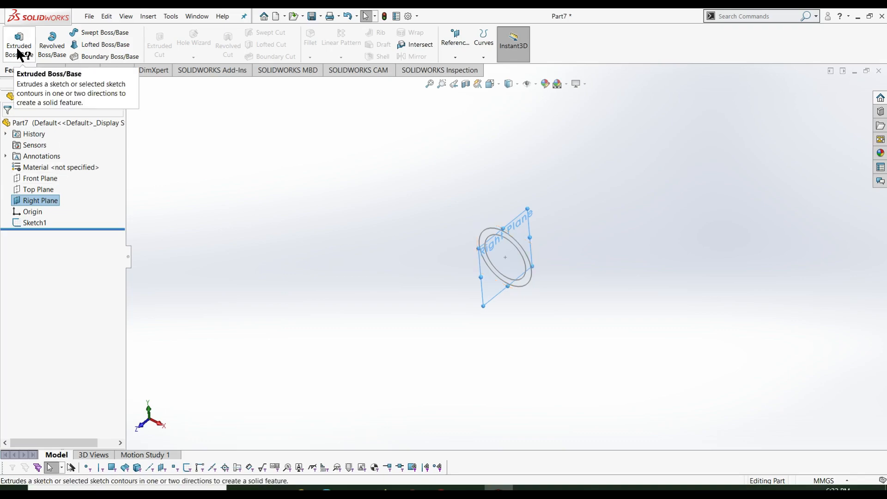
pyautogui.click(40, 68)
pyautogui.click(15, 38)
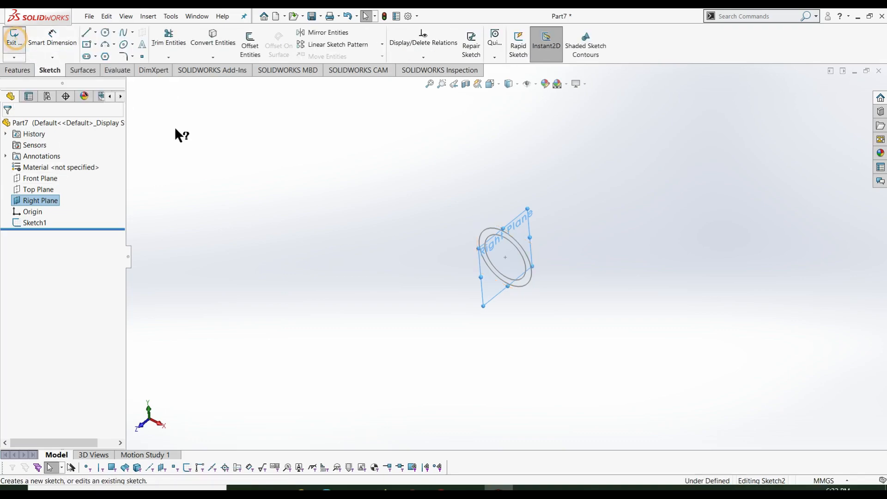
pyautogui.click(489, 277)
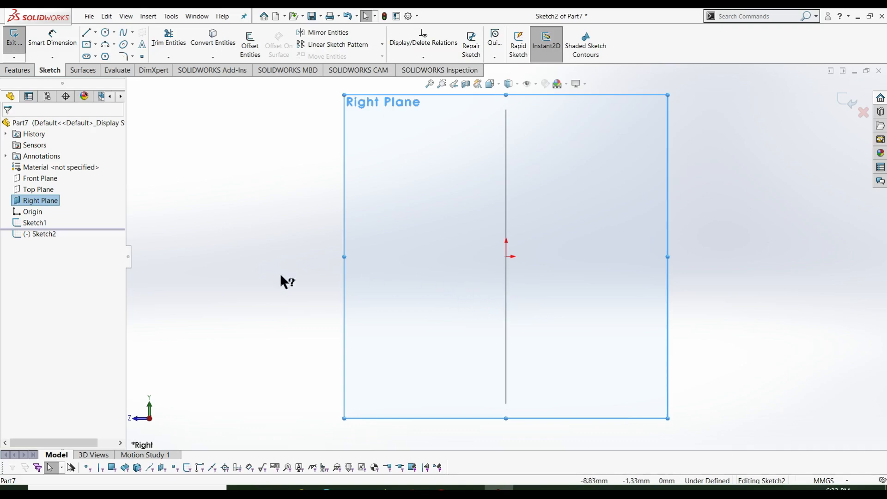
# - Sketch a horizontal line about 7 mm long from the origin in the positive Z direction
pyautogui.moveTo(286, 282); pyautogui.dragTo(192, 283, button='right')
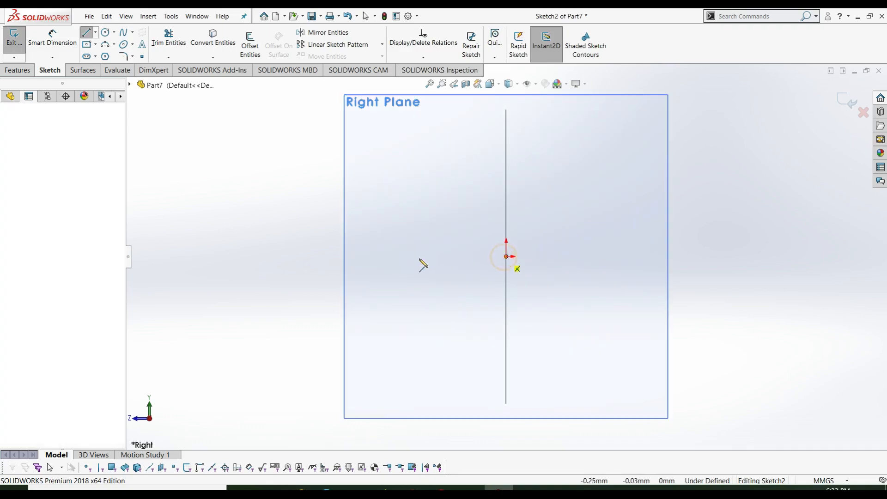
pyautogui.click(506, 257)
pyautogui.click(391, 257)
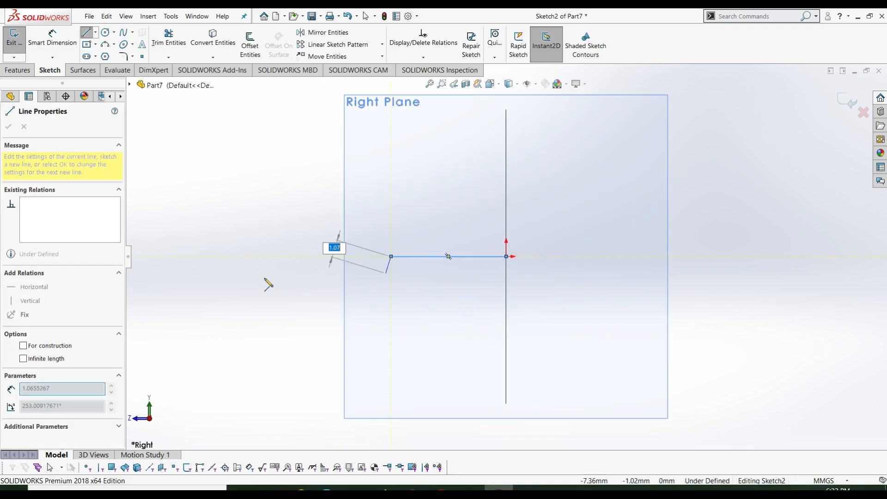
pyautogui.press('Escape')
# - Dimension the horizontal line starting at the origin to a length of 40 mm
pyautogui.click(436, 257)
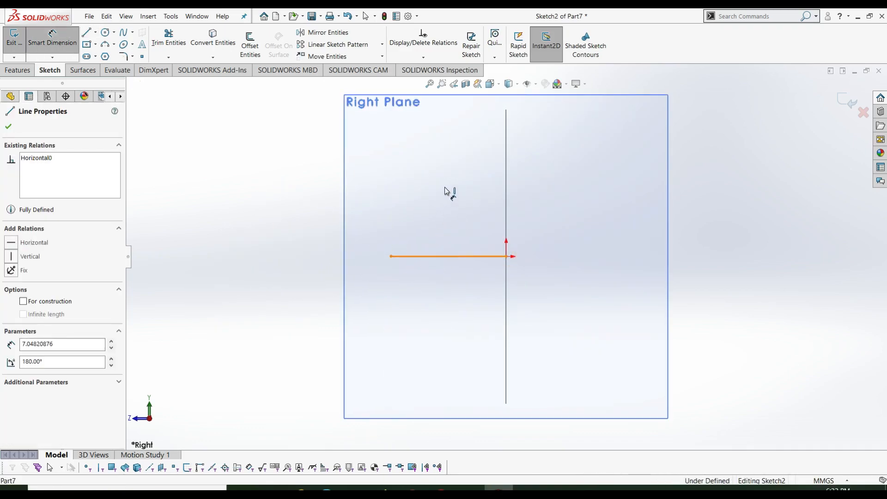
pyautogui.click(531, 221)
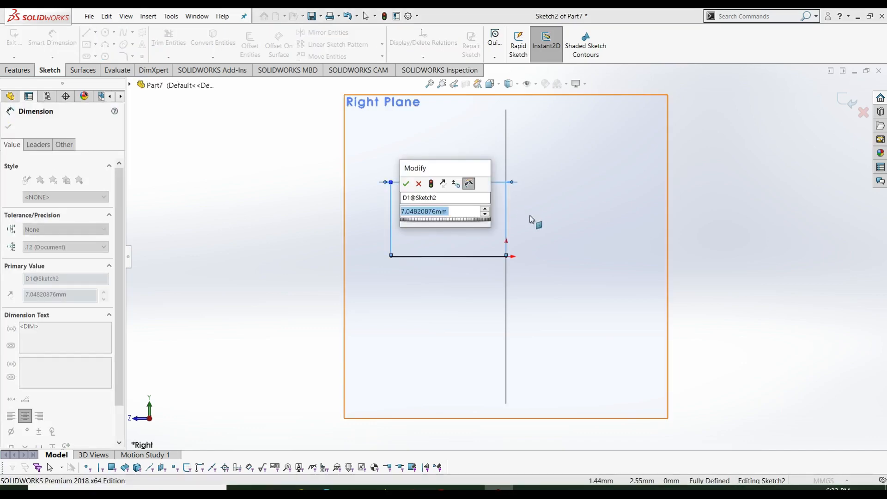
pyautogui.write('40')
pyautogui.press('Return')
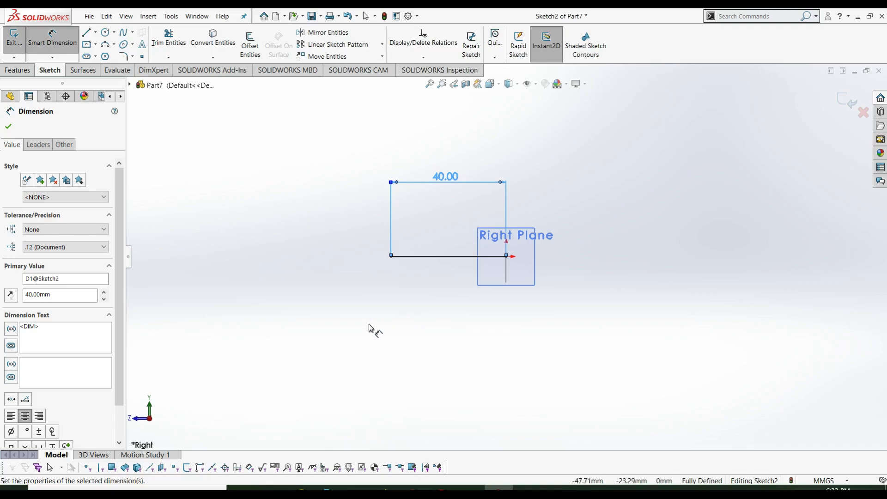
# - Sketch a circle of about 27.5 mm radius centred directly below the horizontal line's free end and passing through that endpoint
pyautogui.moveTo(296, 340); pyautogui.dragTo(384, 341, button='right')
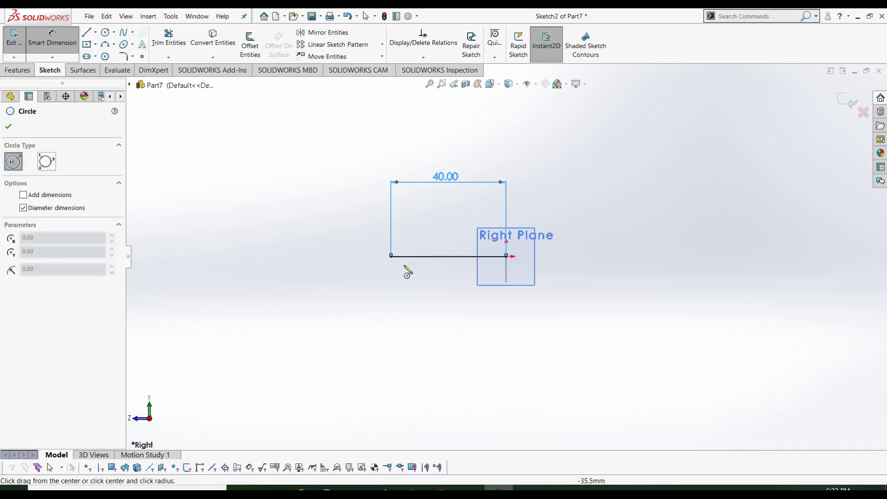
pyautogui.click(392, 336)
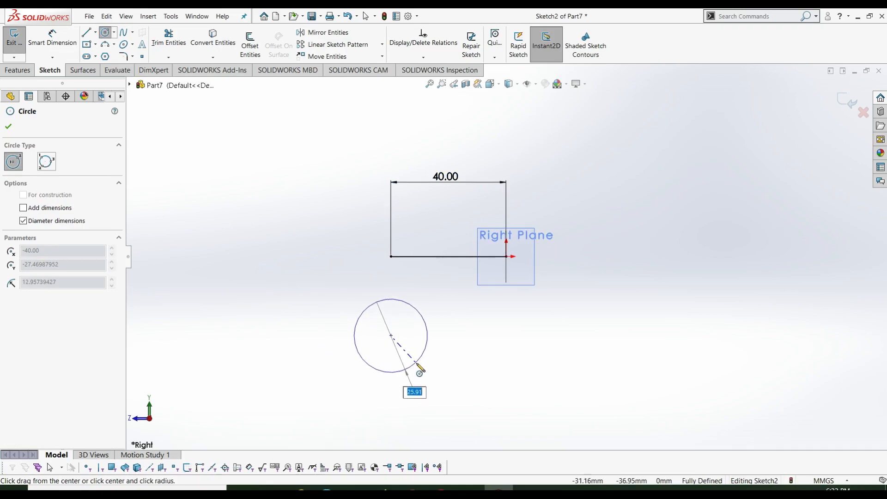
pyautogui.click(392, 257)
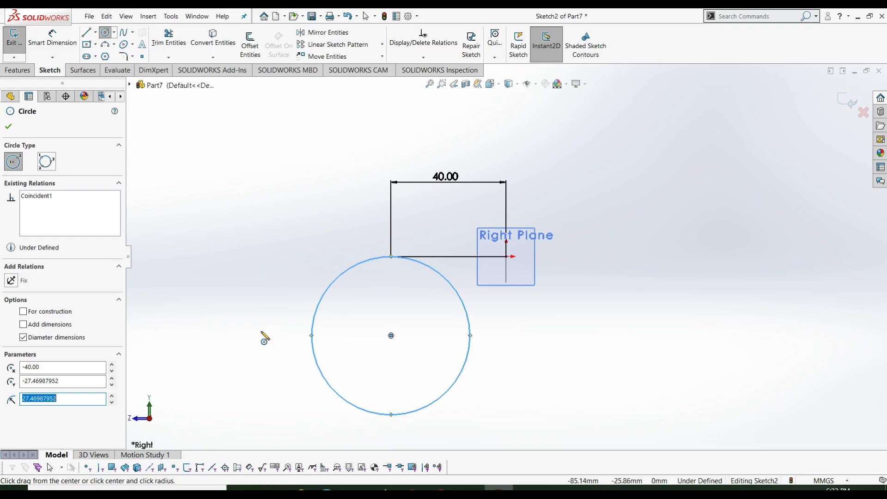
pyautogui.scroll(-3, 412, 306)
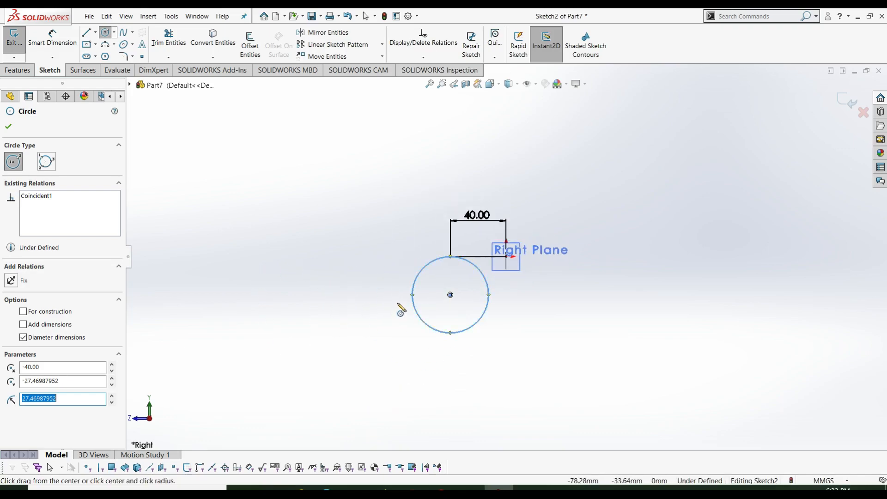
pyautogui.scroll(2, 434, 321)
pyautogui.press('Escape')
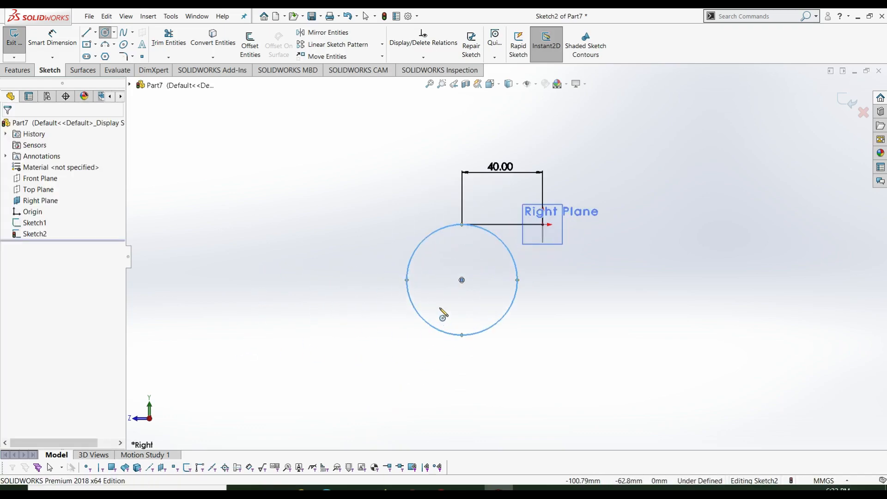
# - Sketch a vertical line about 64 mm long downward from the circle's quadrant point farthest from the origin
pyautogui.press('l')
pyautogui.click(407, 280)
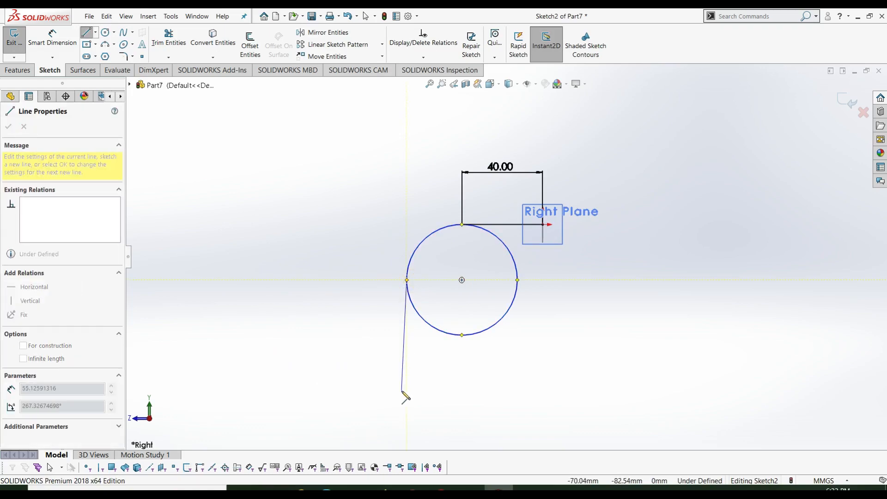
pyautogui.click(407, 408)
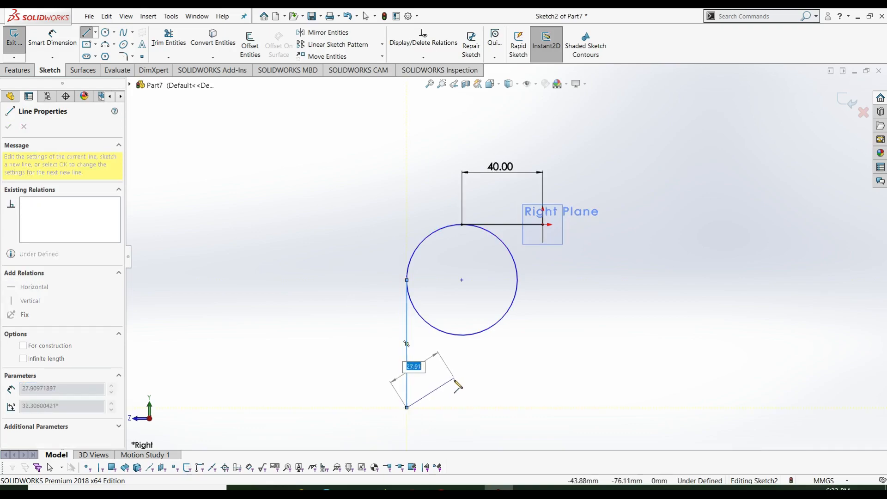
pyautogui.press('Escape')
pyautogui.press('Escape')
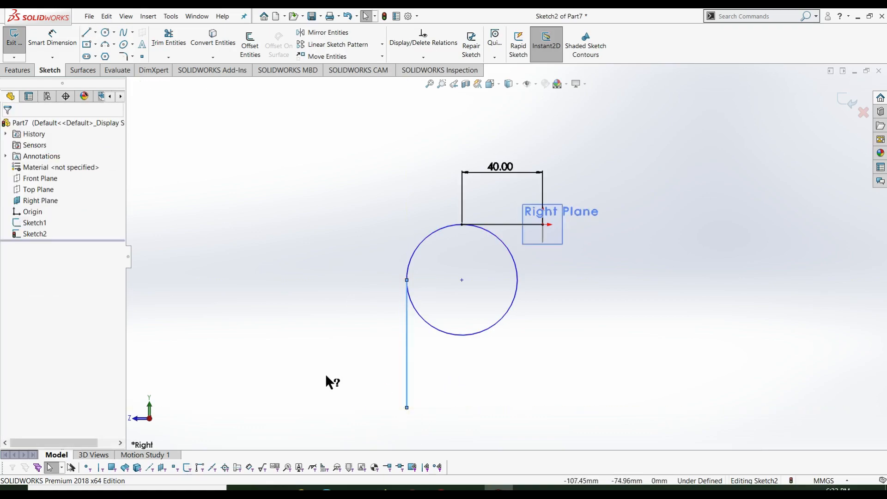
# - Dimension the vertical line to a length of 90 mm
pyautogui.moveTo(326, 376); pyautogui.dragTo(341, 230, button='right')
pyautogui.click(406, 319)
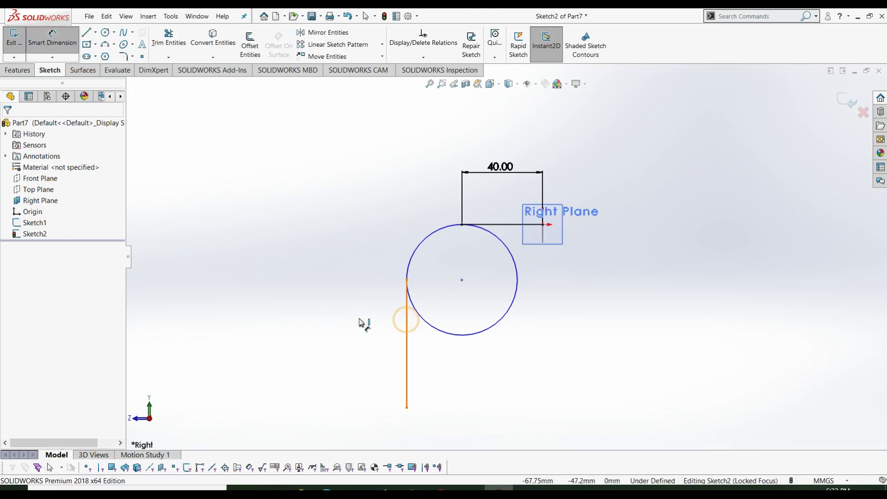
pyautogui.click(362, 323)
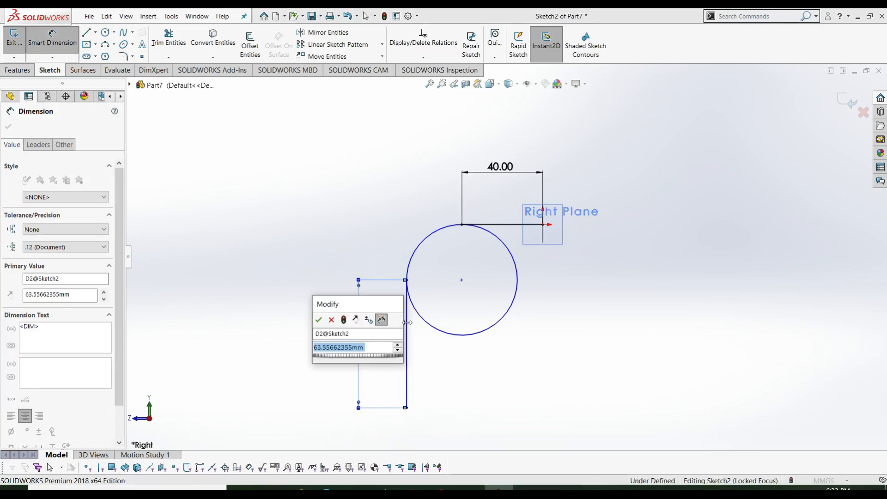
pyautogui.write('90')
pyautogui.press('Return')
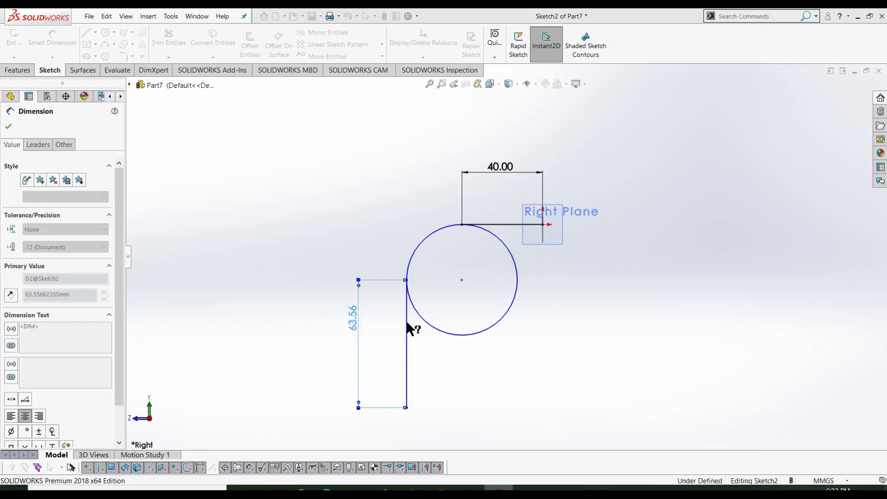
# - Trim the circle to leave only the quarter arc joining the horizontal and vertical lines
pyautogui.scroll(3, 428, 342)
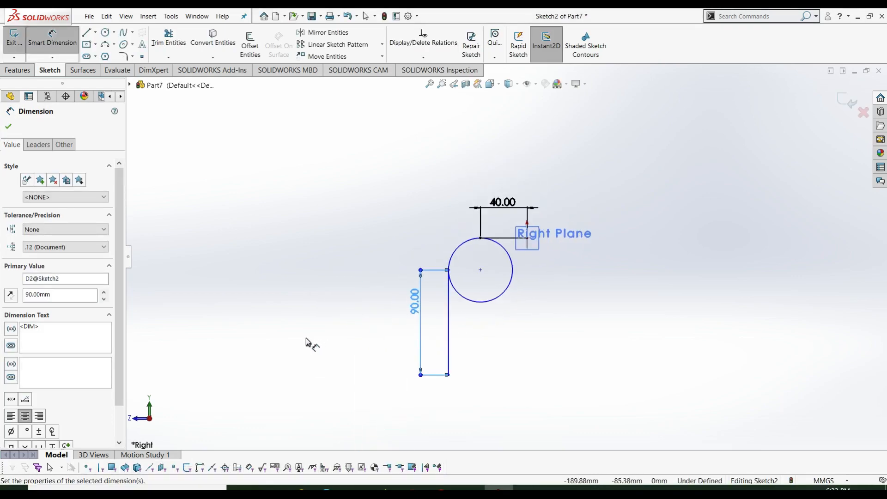
pyautogui.click(169, 38)
pyautogui.moveTo(492, 319); pyautogui.dragTo(503, 306)
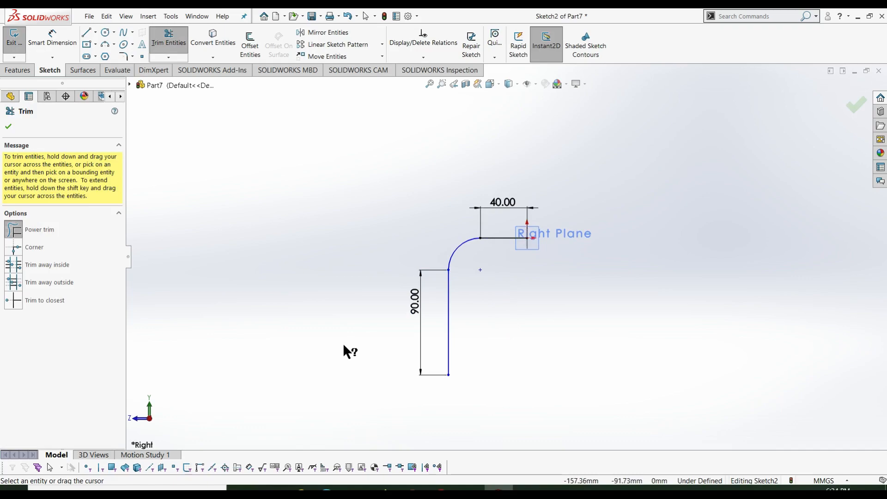
# - Dimension the quarter arc to a radius of 30 mm
pyautogui.moveTo(344, 343); pyautogui.dragTo(346, 282, button='right')
pyautogui.click(459, 249)
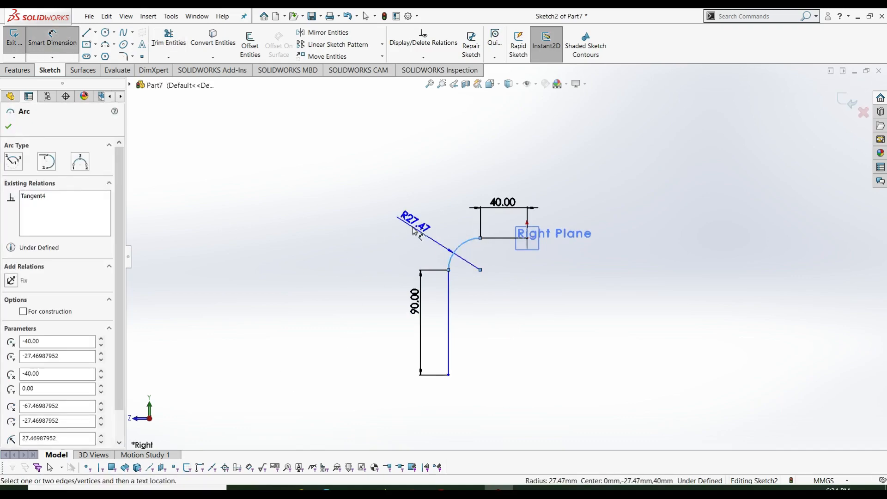
pyautogui.click(423, 231)
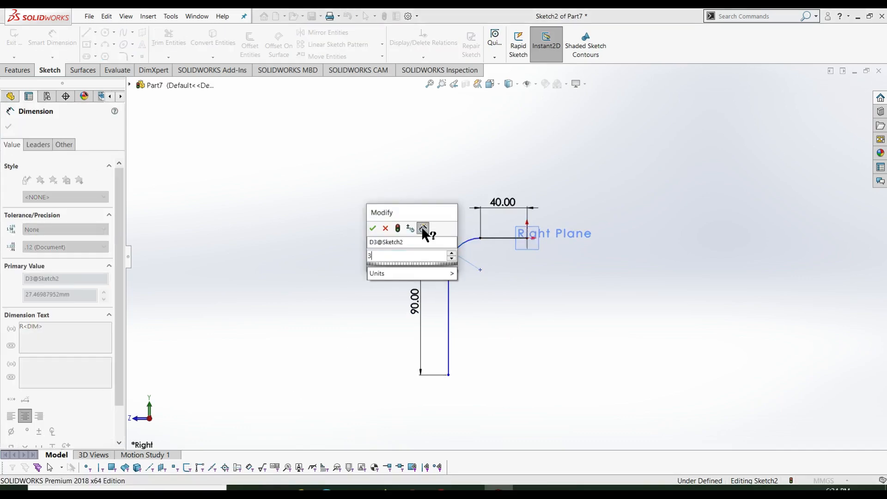
pyautogui.press('Return')
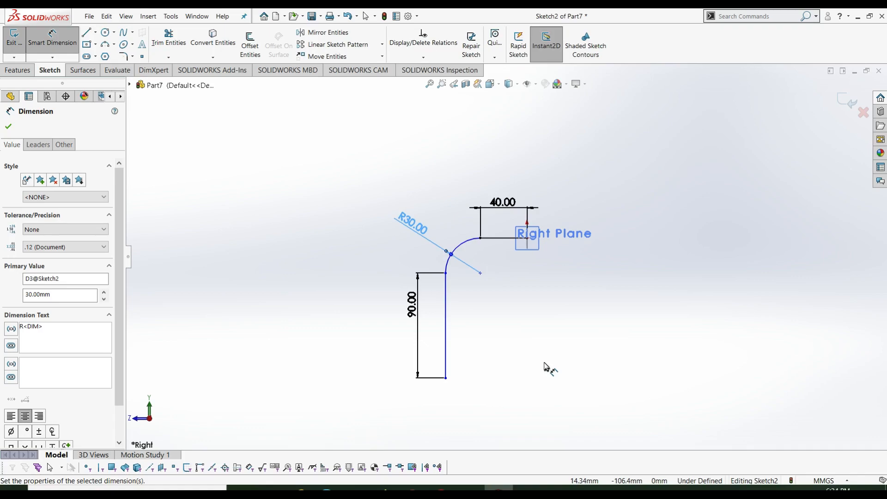
pyautogui.press('Escape')
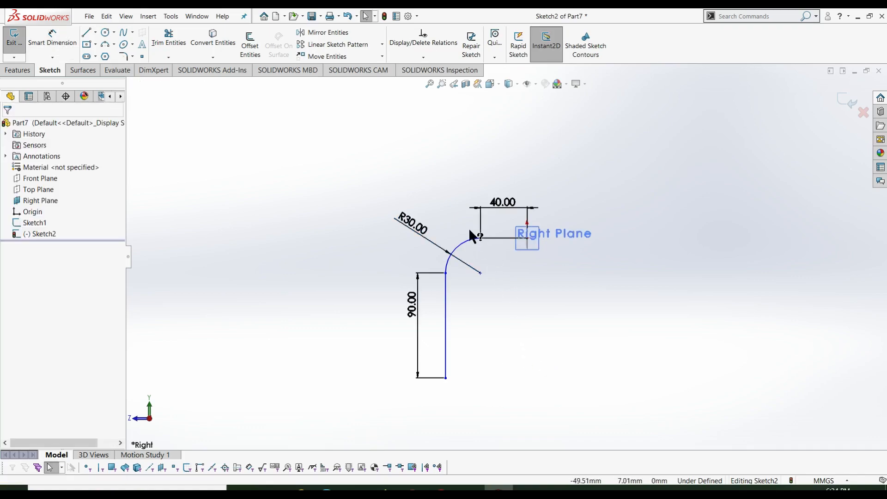
# - Add a tangent relation between the quarter arc and the horizontal line
pyautogui.click(483, 240)
pyautogui.keyDown('ctrl'); pyautogui.click(487, 239); pyautogui.keyUp('ctrl')
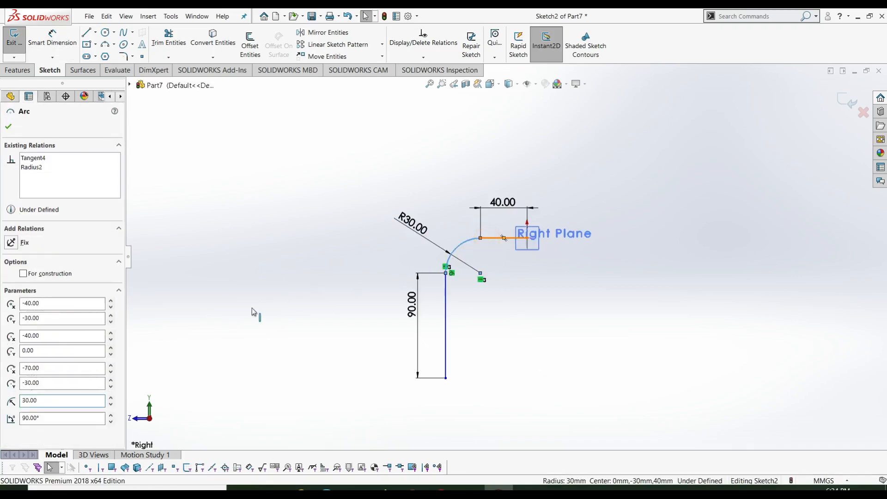
pyautogui.click(11, 290)
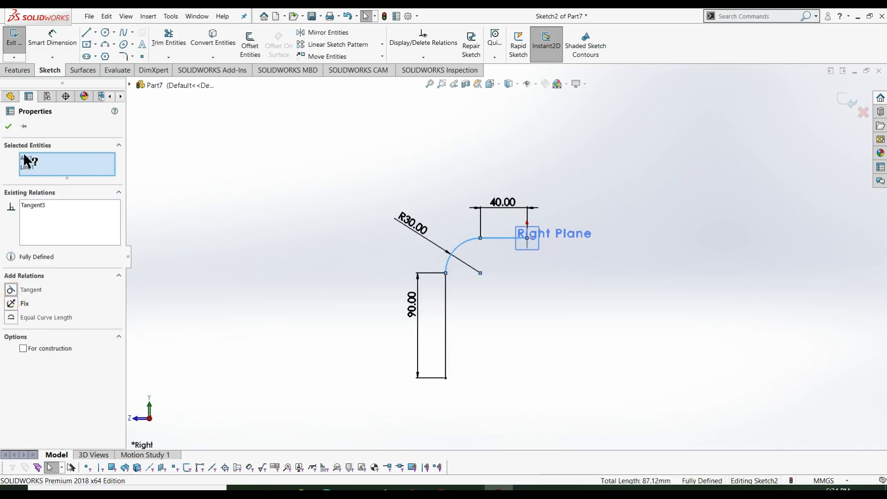
pyautogui.press('Escape')
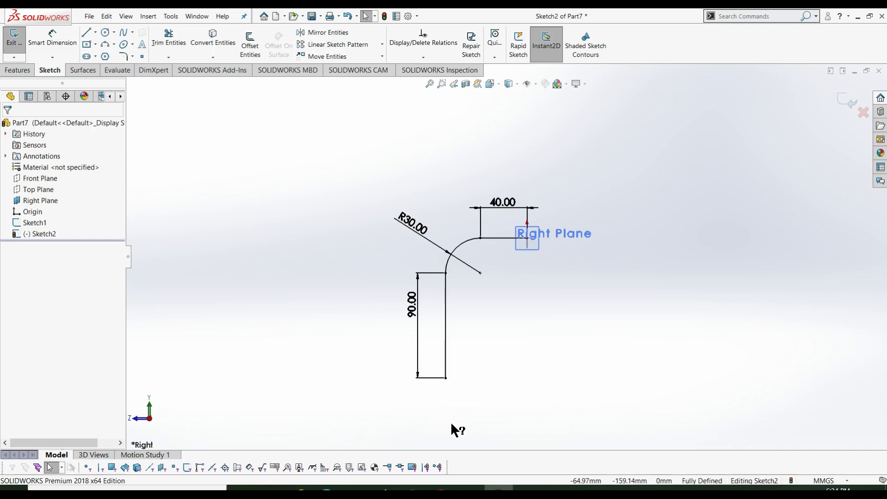
# - Exit the path sketch and hide the Right Plane
pyautogui.scroll(1, 467, 344)
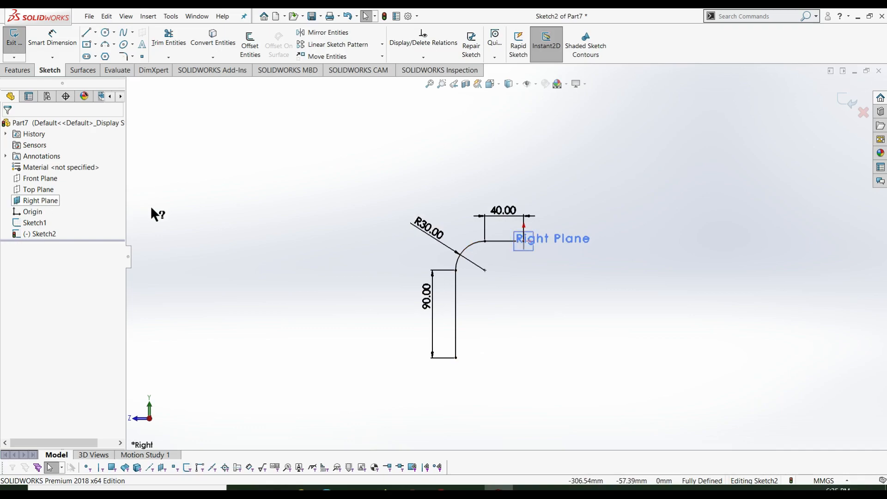
pyautogui.rightClick(362, 248)
pyautogui.click(458, 233)
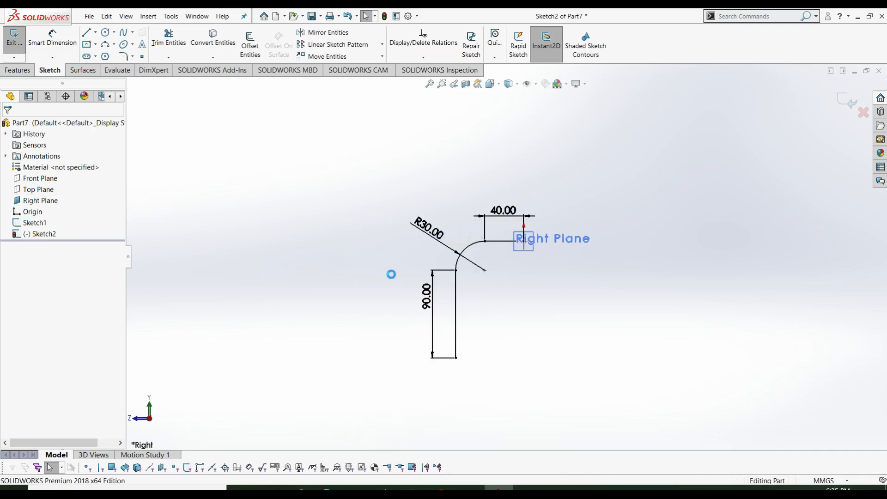
pyautogui.click(41, 200)
pyautogui.rightClick(41, 201)
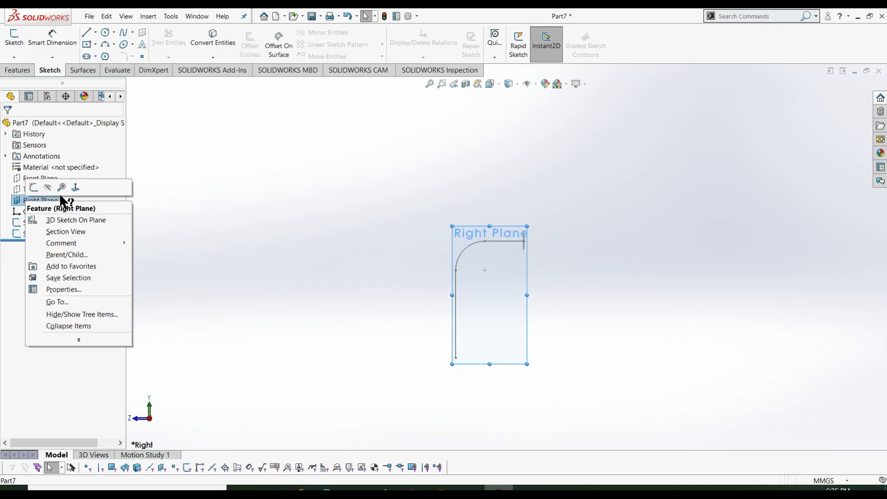
pyautogui.click(48, 187)
pyautogui.click(289, 294)
# - Create a Swept Boss/Base using the ring sketch (Sketch1) as profile and the bent line sketch (Sketch2) as path
pyautogui.moveTo(296, 296)
pyautogui.mouseDown(button='middle')
pyautogui.moveTo(320, 312)
pyautogui.moveTo(331, 351)
pyautogui.mouseUp(button='middle')
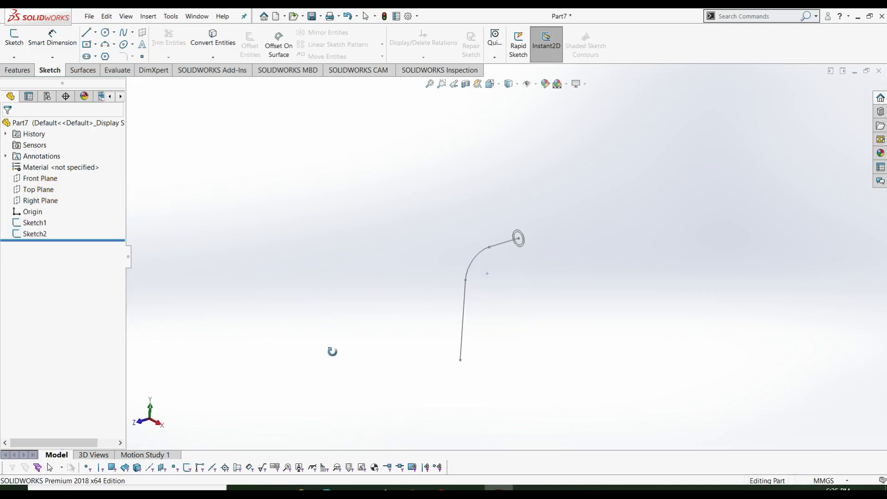
pyautogui.click(28, 70)
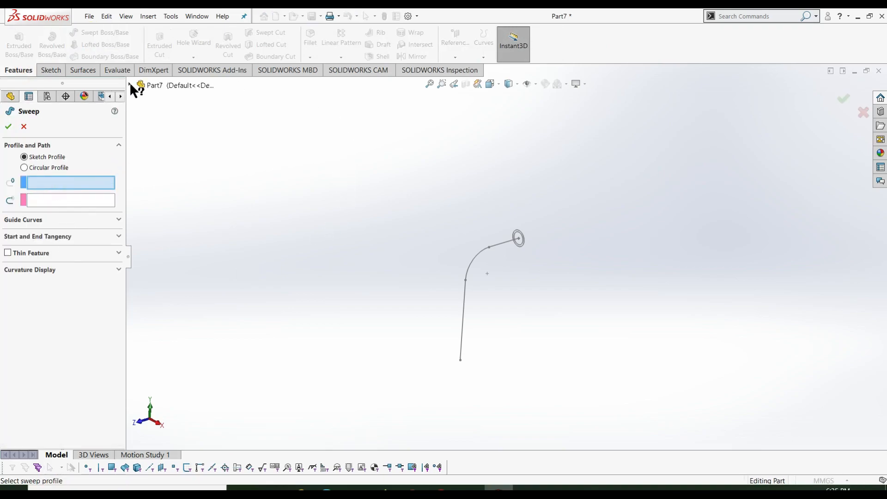
pyautogui.click(130, 85)
pyautogui.click(170, 184)
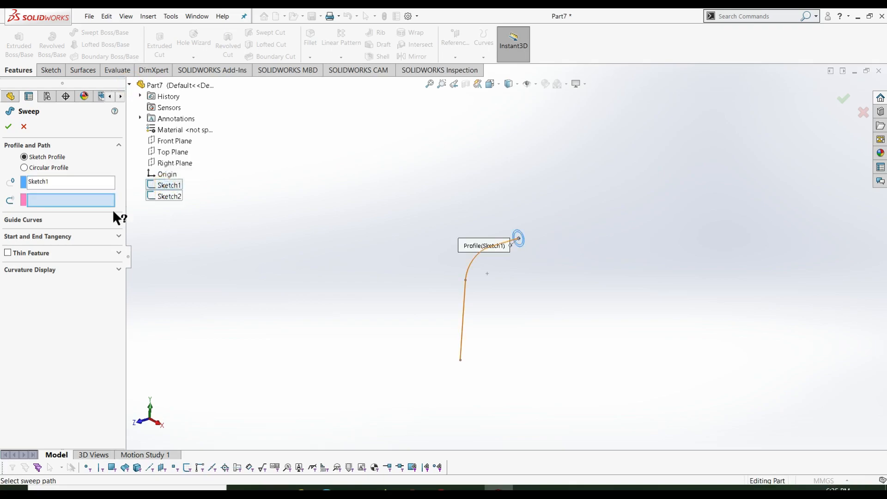
pyautogui.click(174, 197)
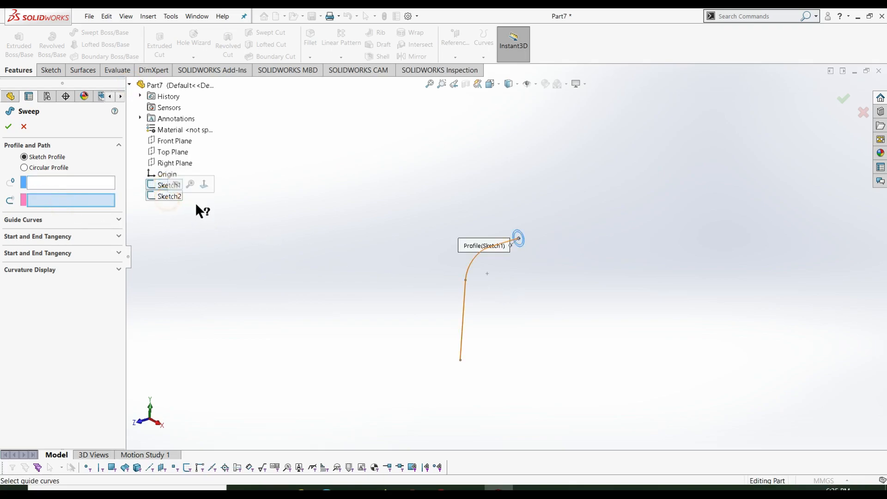
pyautogui.click(8, 126)
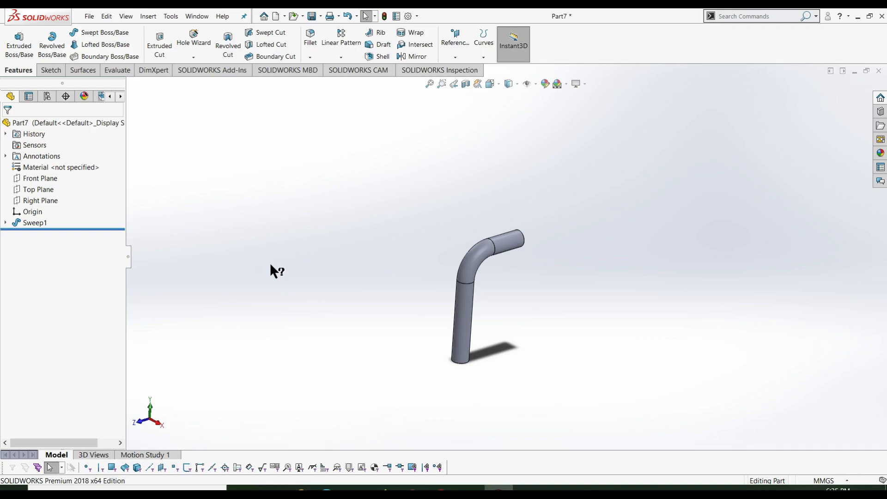
# - Show the tube in isometric view and save the part as EXAUST TUBE 12.1.0 in the Radial engine folder
pyautogui.hotkey('ctrl', '7')
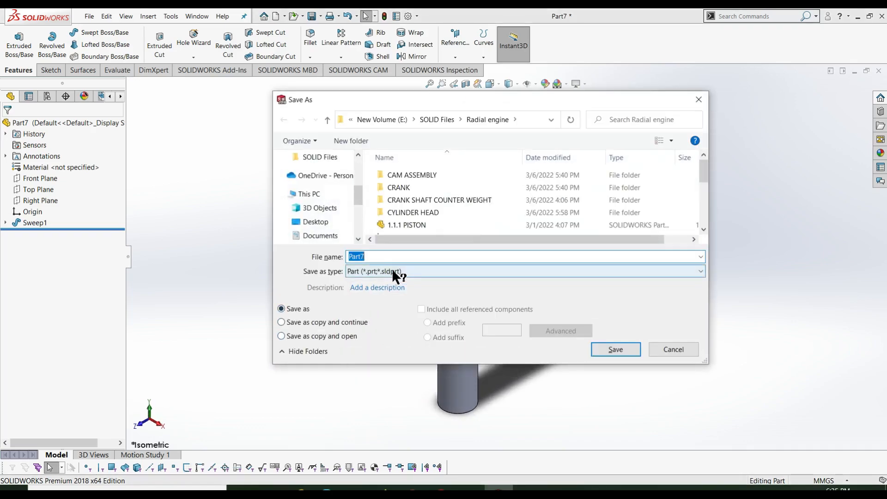
pyautogui.write('EXAUST TUBE 12')
pyautogui.press('BackSpace')
pyautogui.press('BackSpace')
pyautogui.write('.1.0')
pyautogui.press('Return')
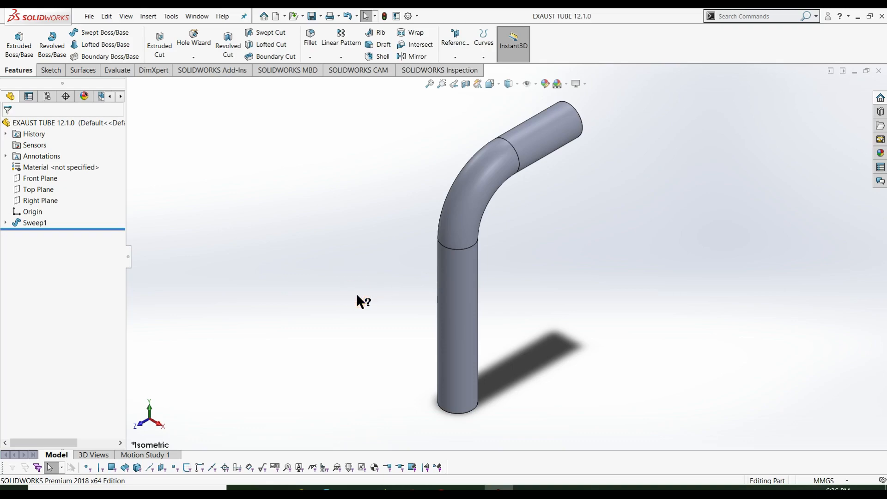
# - Close the exhaust tube part and create a new part document
pyautogui.click(879, 71)
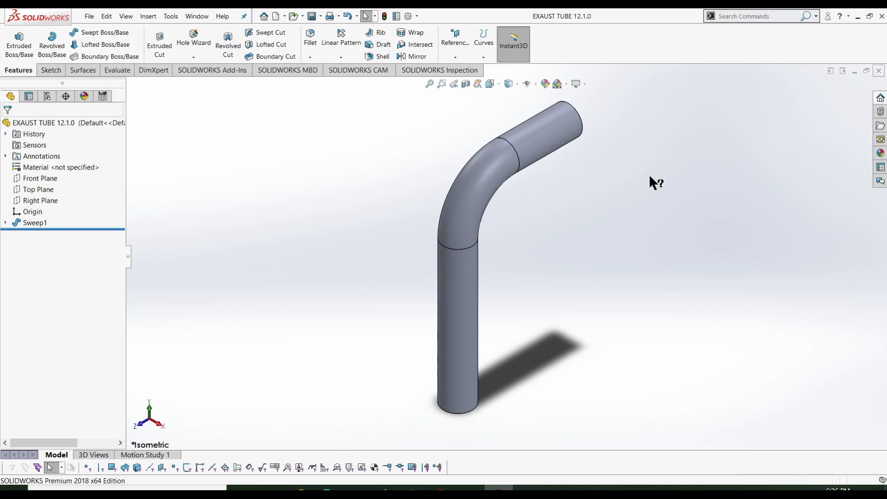
pyautogui.click(204, 16)
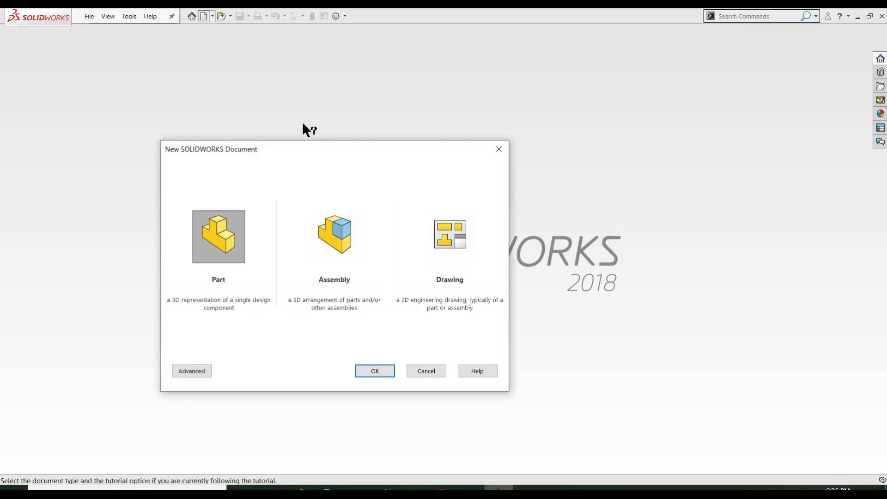
pyautogui.click(377, 371)
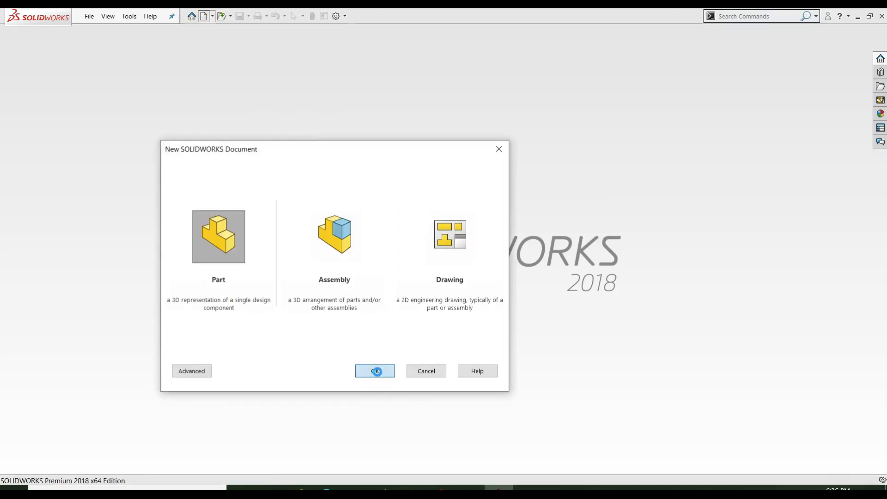
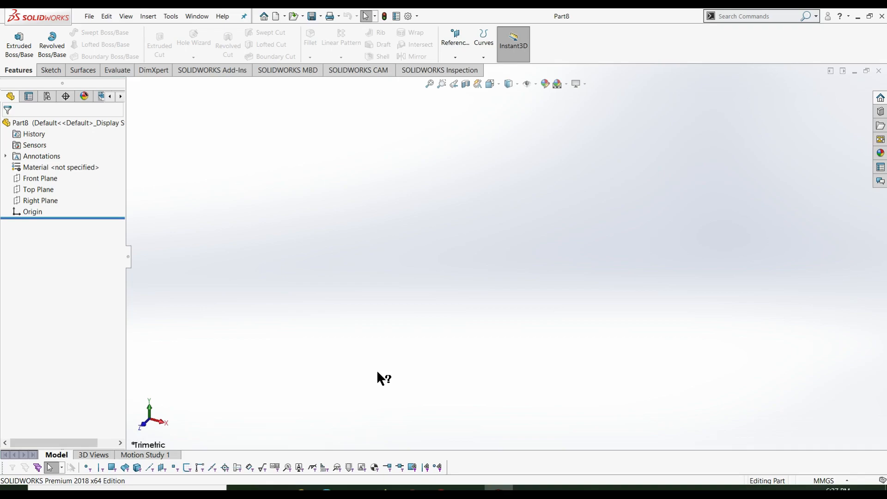
# - Start a sketch on the Front Plane and draw two concentric circles at the origin, the outer one about 55.5 mm in diameter
pyautogui.click(51, 70)
pyautogui.click(14, 41)
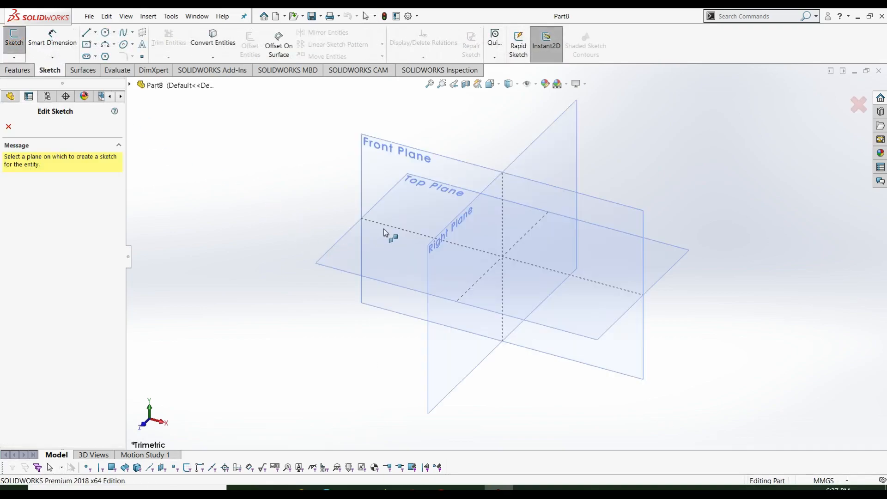
pyautogui.click(396, 162)
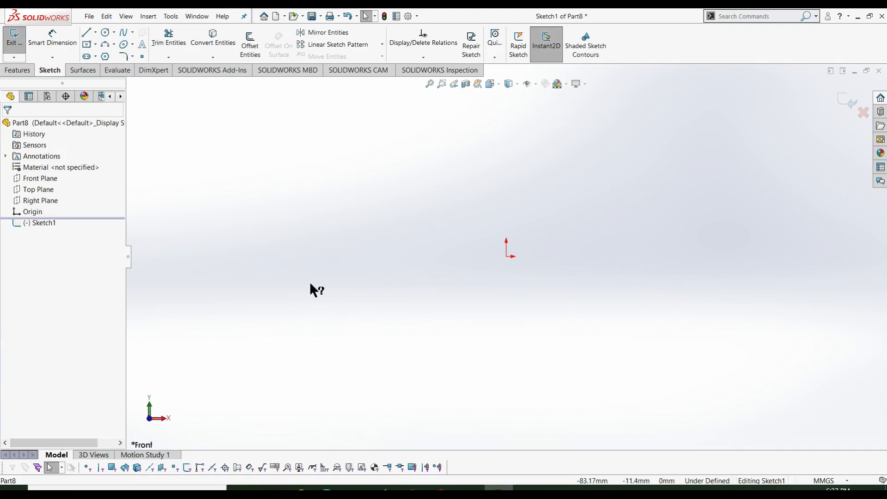
pyautogui.press('c')
pyautogui.click(506, 256)
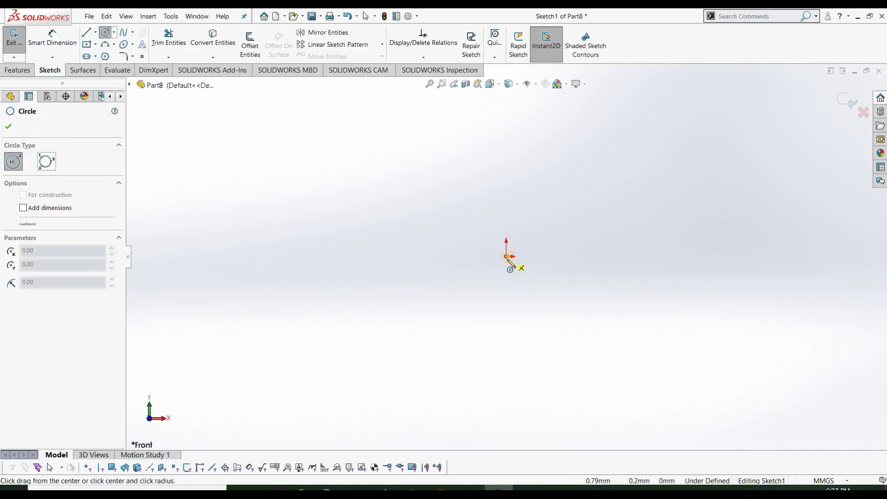
pyautogui.click(534, 288)
pyautogui.click(506, 256)
pyautogui.click(571, 257)
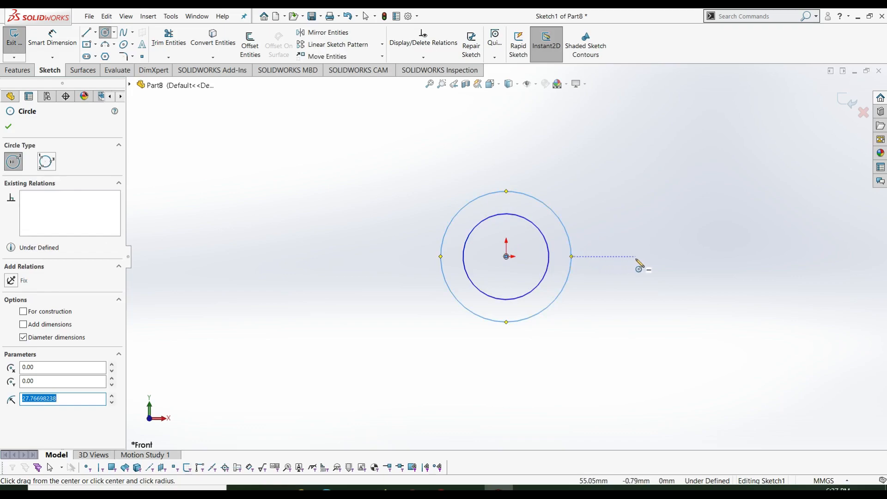
# - Draw two small circles level with the origin: about 16 mm diameter at X 60 mm and about 17 mm diameter at X -56 mm
pyautogui.click(647, 257)
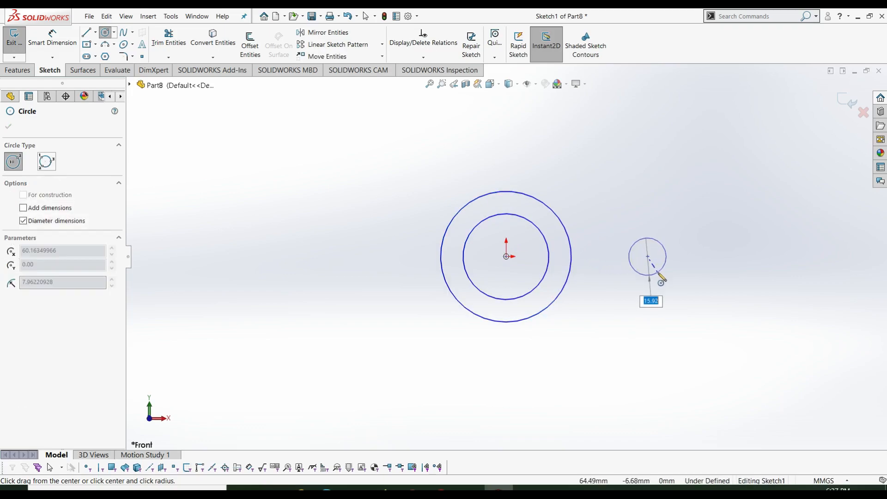
pyautogui.click(660, 274)
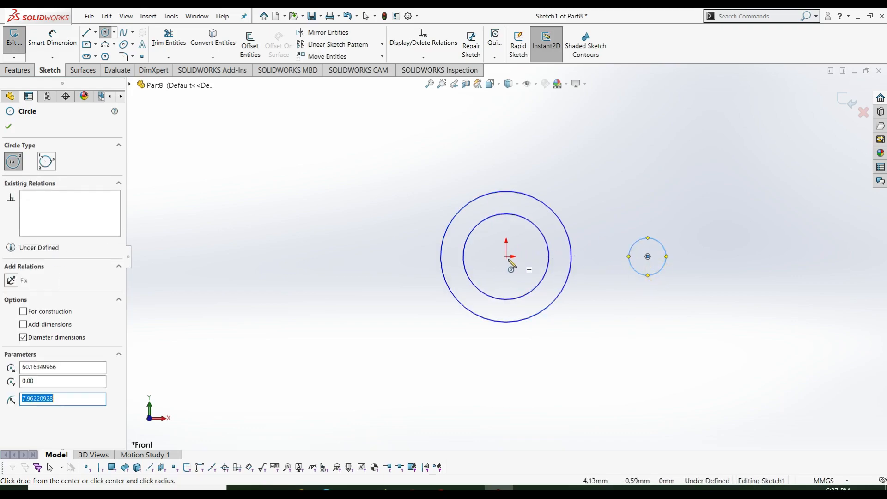
pyautogui.click(374, 257)
pyautogui.click(375, 276)
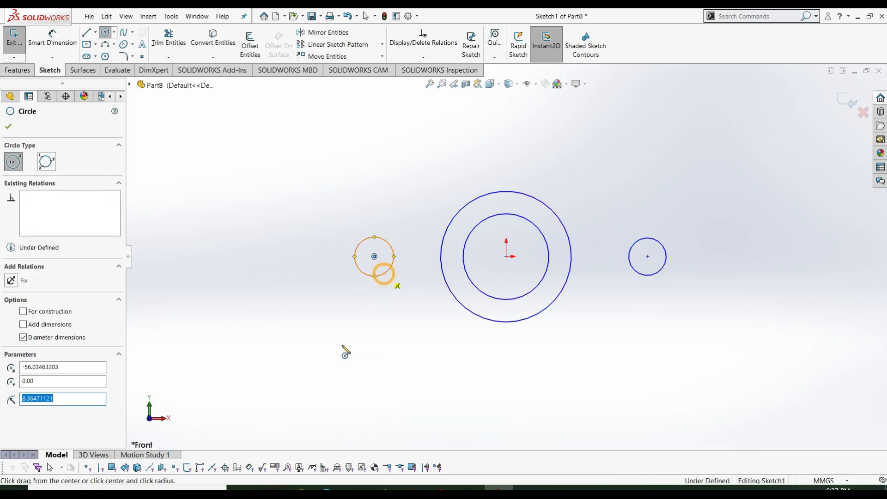
# - Dimension the concentric circles with a 30 mm outer diameter and an 18 mm inner diameter
pyautogui.moveTo(324, 331); pyautogui.dragTo(316, 194, button='right')
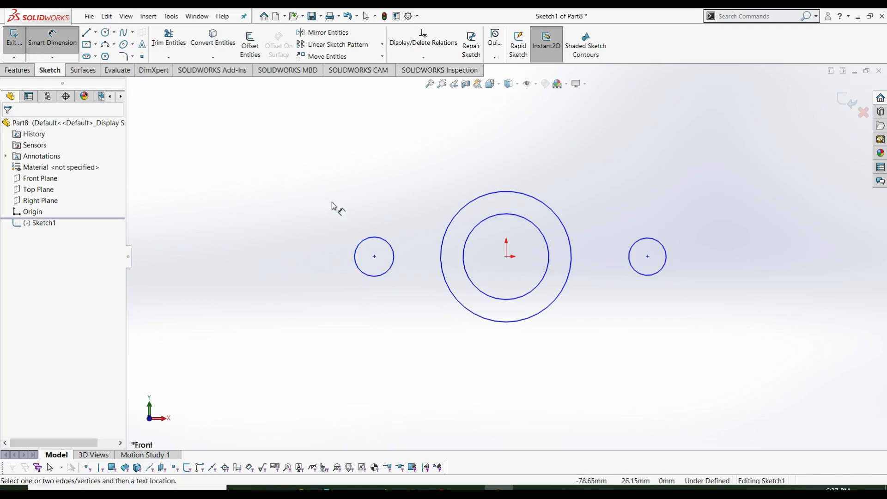
pyautogui.click(468, 211)
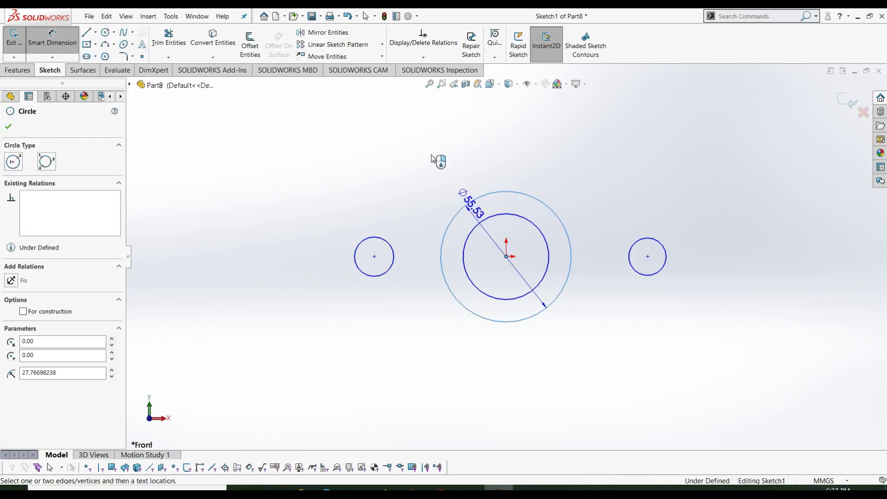
pyautogui.click(475, 186)
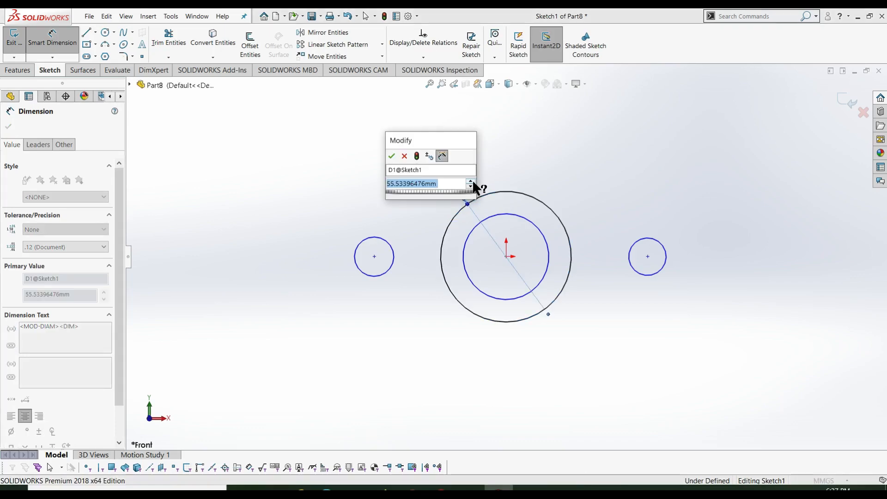
pyautogui.write('30')
pyautogui.press('Return')
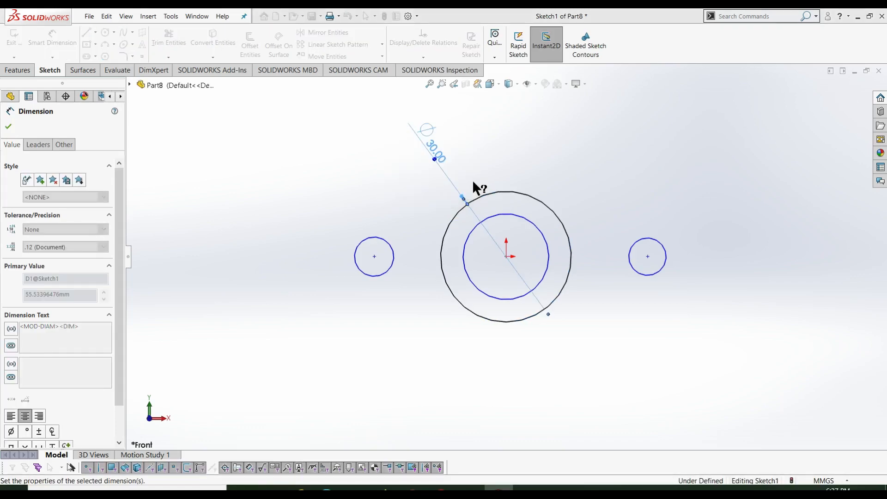
pyautogui.click(506, 215)
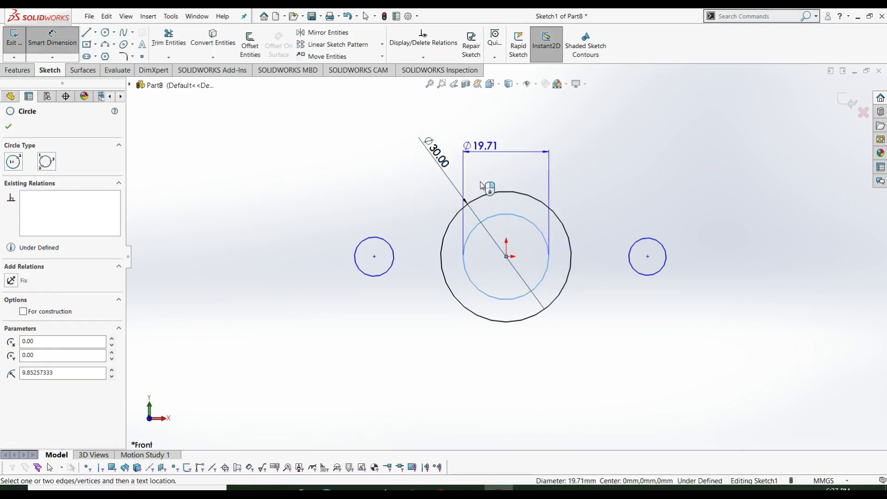
pyautogui.click(457, 137)
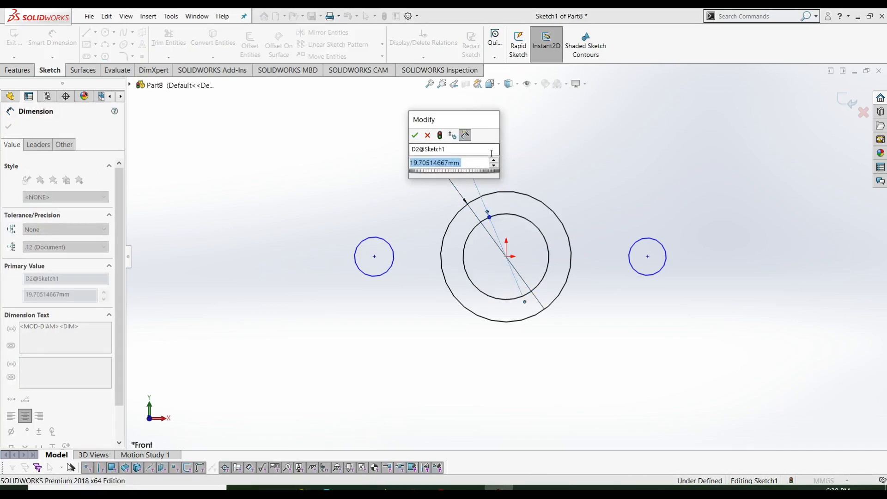
pyautogui.write('18')
pyautogui.press('Return')
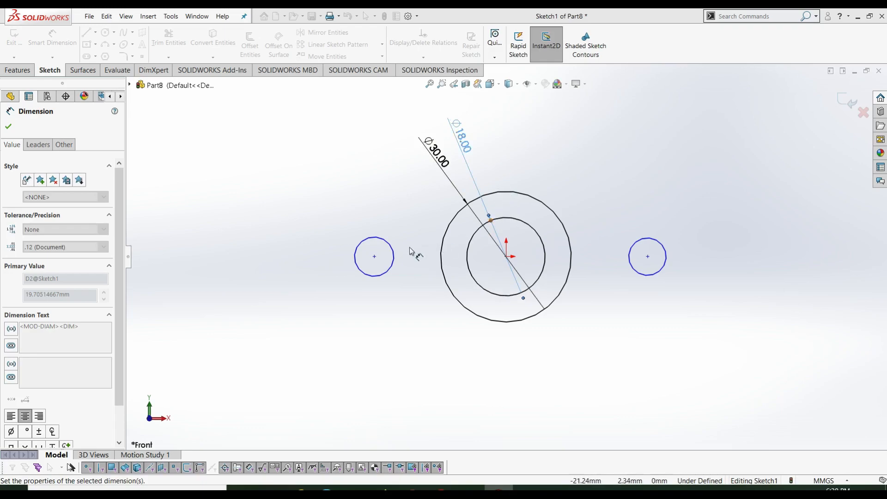
# - Dimension both small side circles to a diameter of 8 mm
pyautogui.click(361, 240)
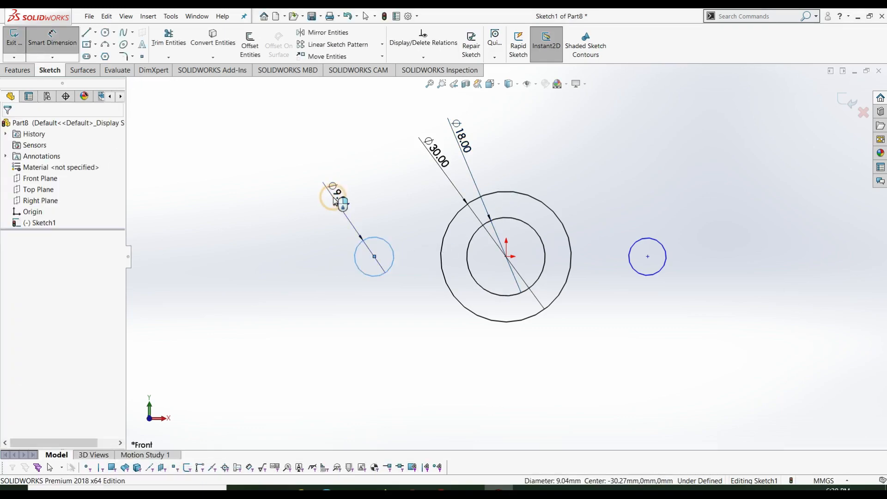
pyautogui.click(335, 199)
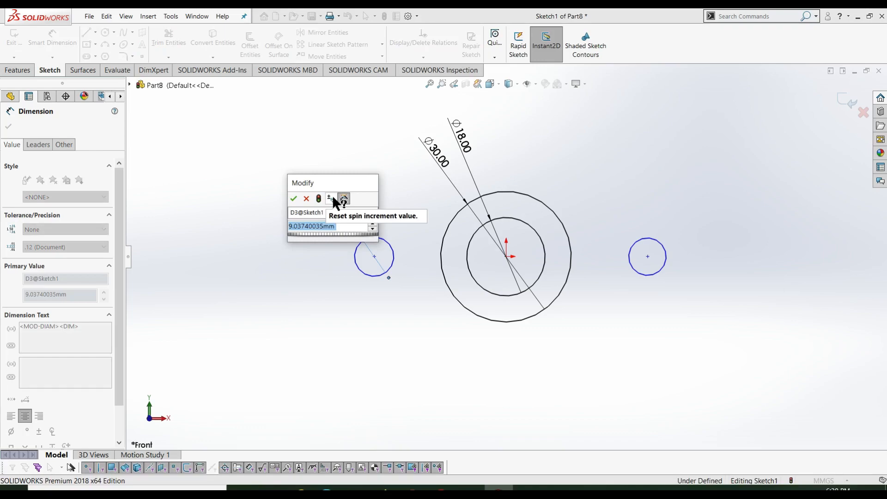
pyautogui.write('4')
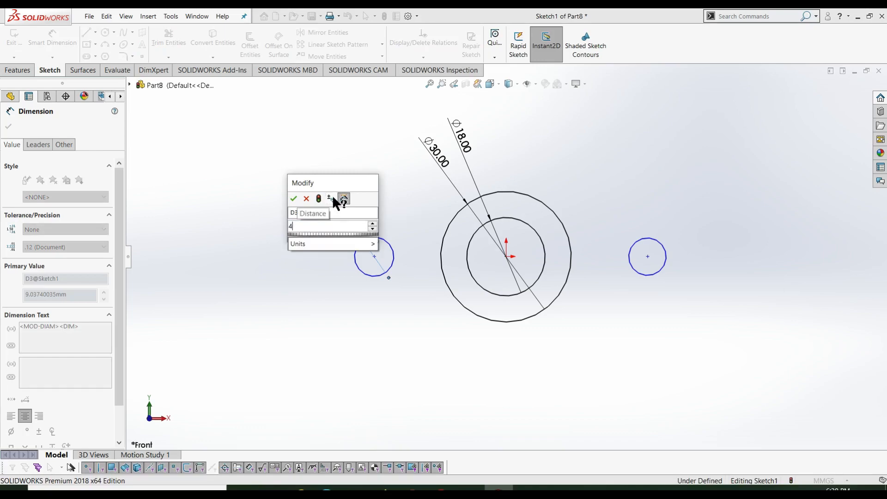
pyautogui.press('BackSpace')
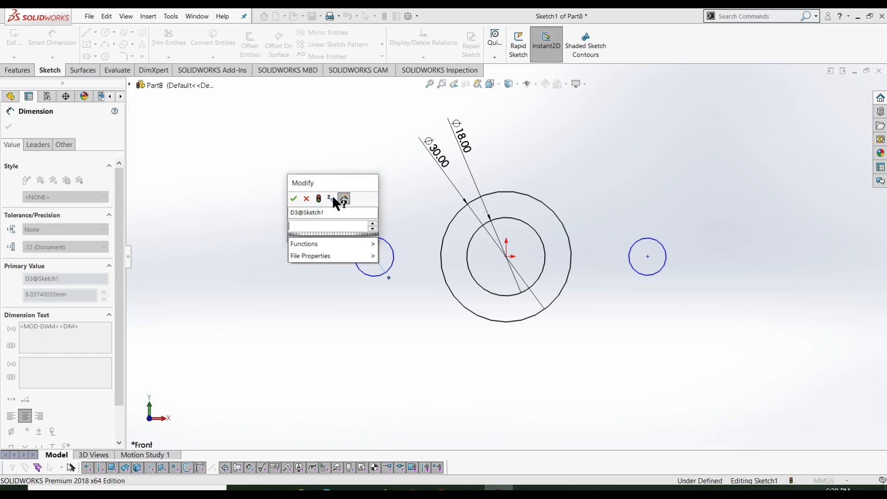
pyautogui.write('8')
pyautogui.press('Return')
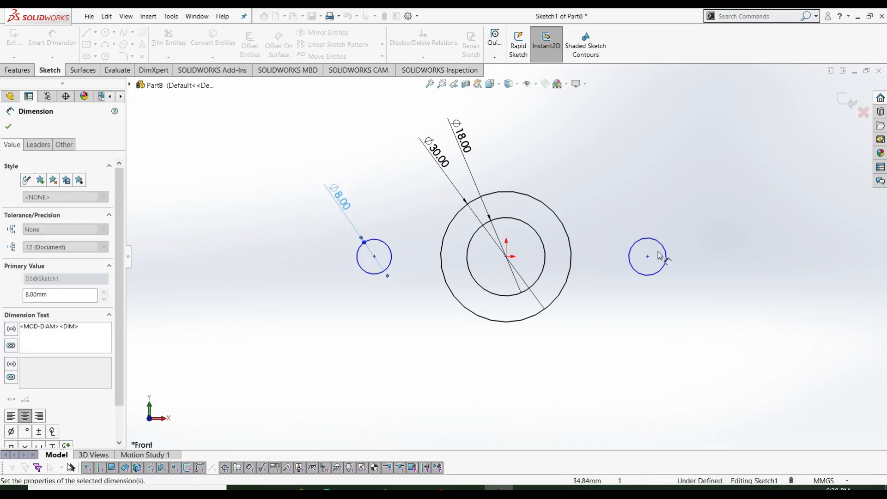
pyautogui.click(672, 236)
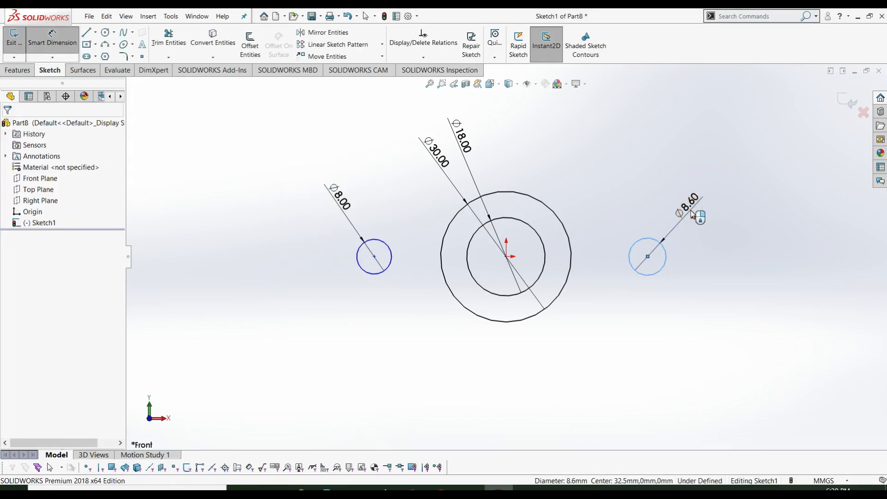
pyautogui.click(690, 211)
pyautogui.write('8.00mm')
pyautogui.press('Return')
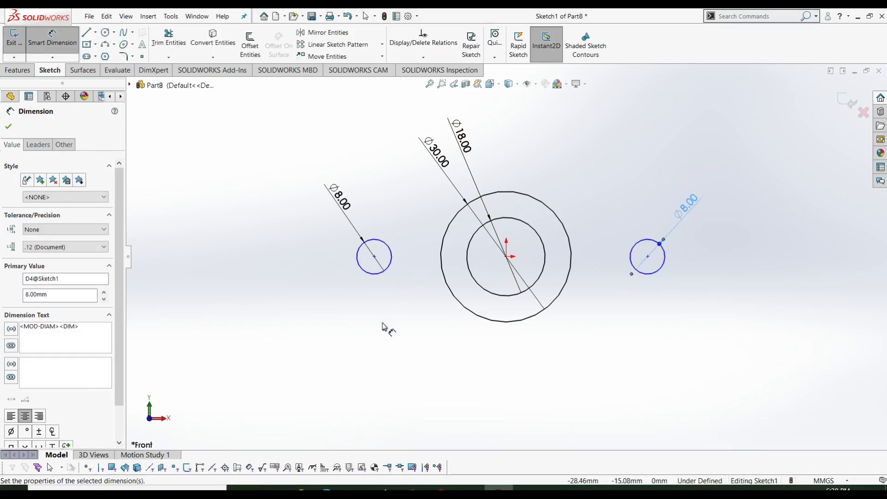
pyautogui.press('Escape')
# - Add Horizontal relations between the centre of each small circle and the centre of the concentric circles
pyautogui.click(374, 256)
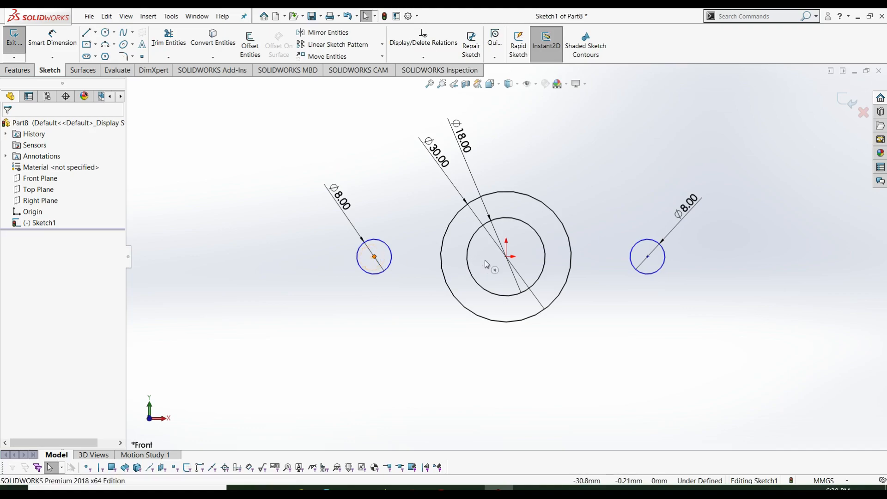
pyautogui.keyDown('ctrl'); pyautogui.click(506, 257); pyautogui.keyUp('ctrl')
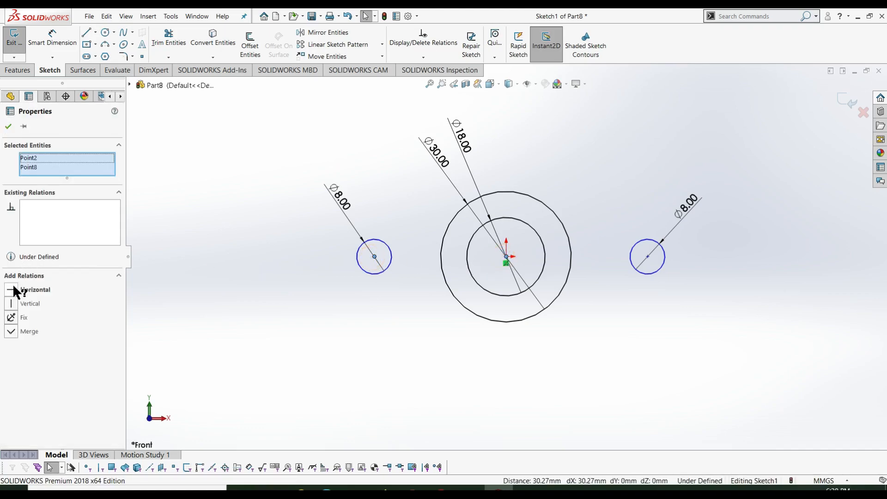
pyautogui.click(7, 127)
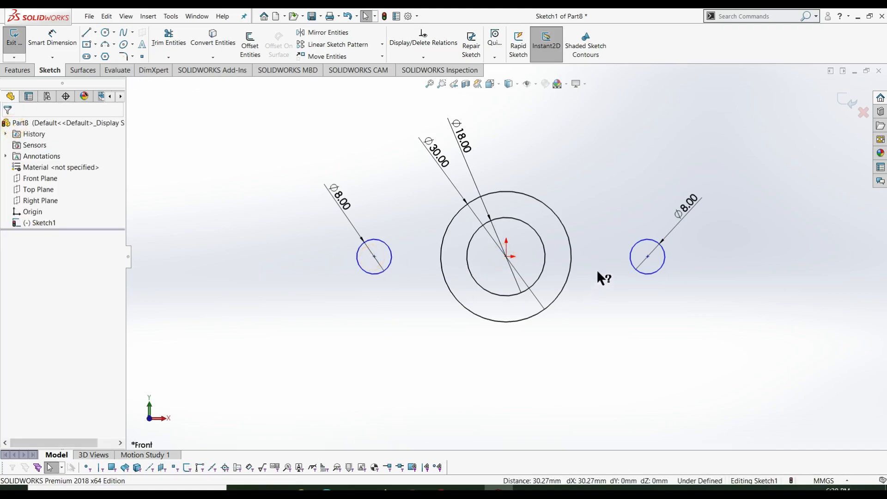
pyautogui.click(647, 257)
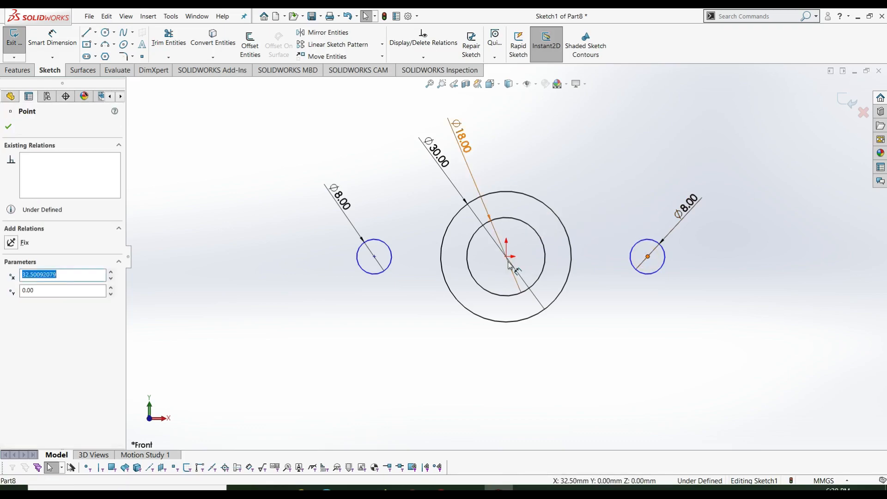
pyautogui.click(627, 305)
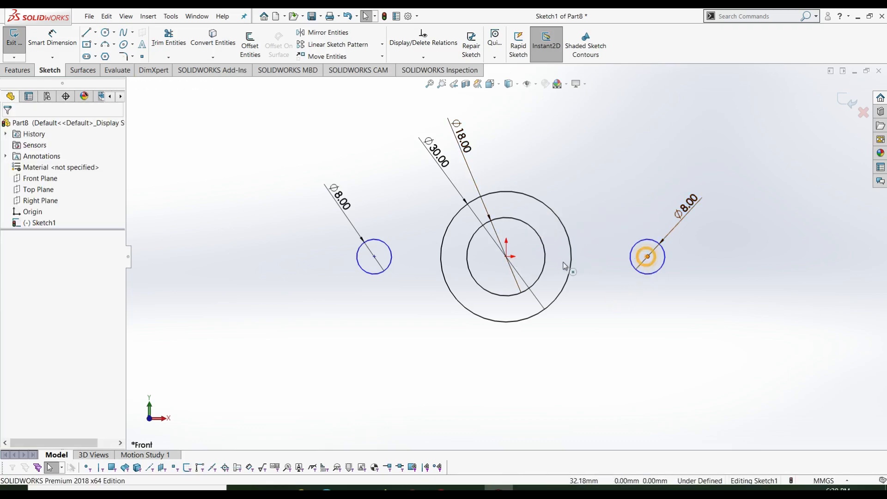
pyautogui.click(647, 257)
pyautogui.keyDown('ctrl'); pyautogui.click(507, 257); pyautogui.keyUp('ctrl')
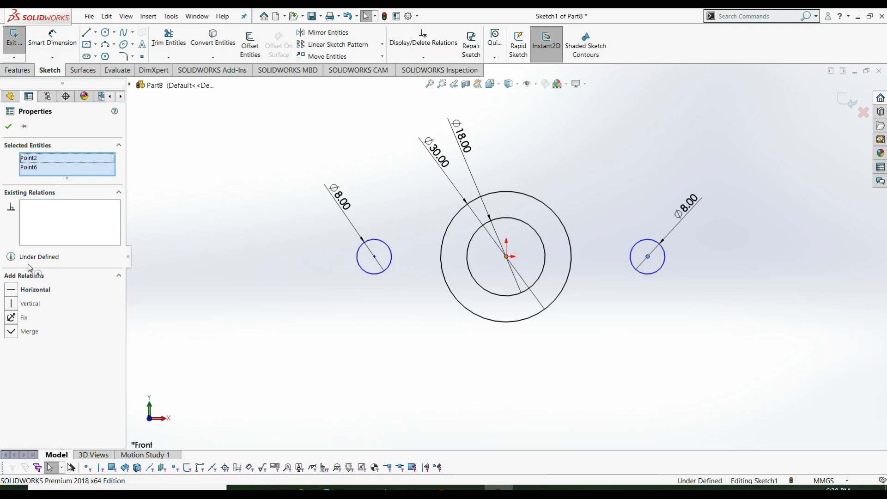
pyautogui.click(10, 290)
pyautogui.click(204, 202)
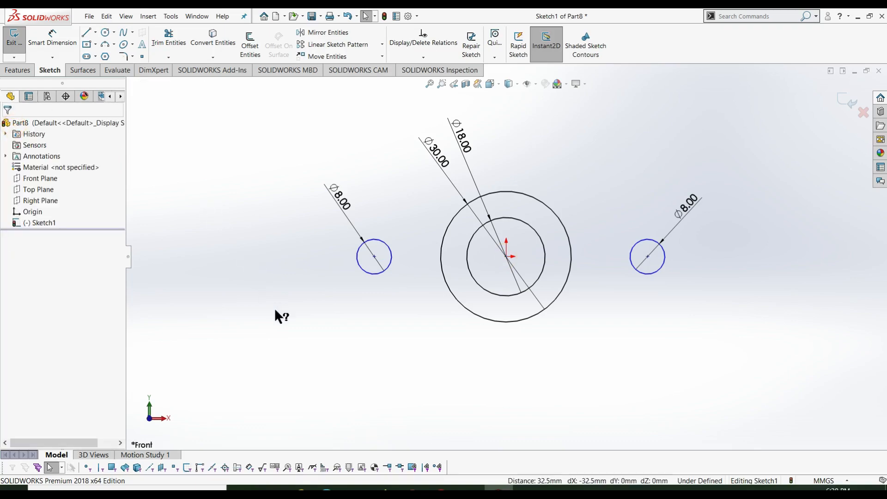
# - Dimension the horizontal distance from the origin to each small circle's centre as 20 mm
pyautogui.moveTo(275, 307); pyautogui.dragTo(277, 268, button='right')
pyautogui.click(374, 257)
pyautogui.click(507, 257)
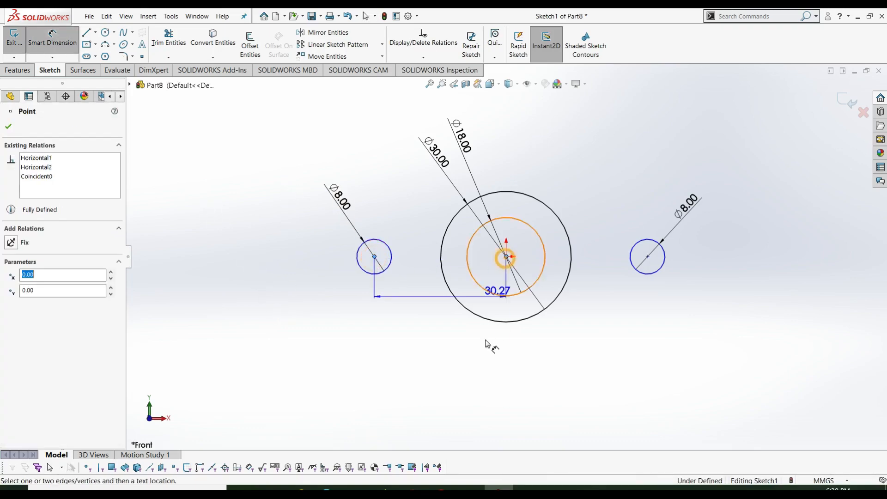
pyautogui.click(508, 363)
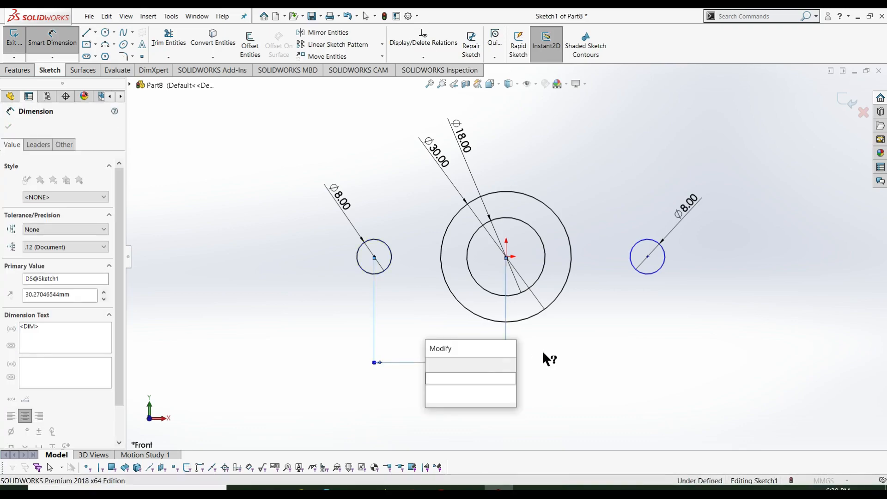
pyautogui.press('Return')
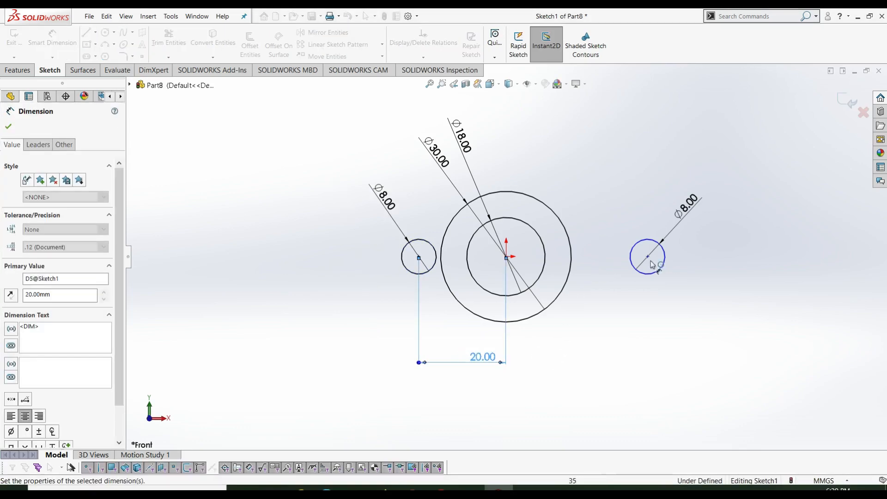
pyautogui.click(507, 258)
pyautogui.click(647, 257)
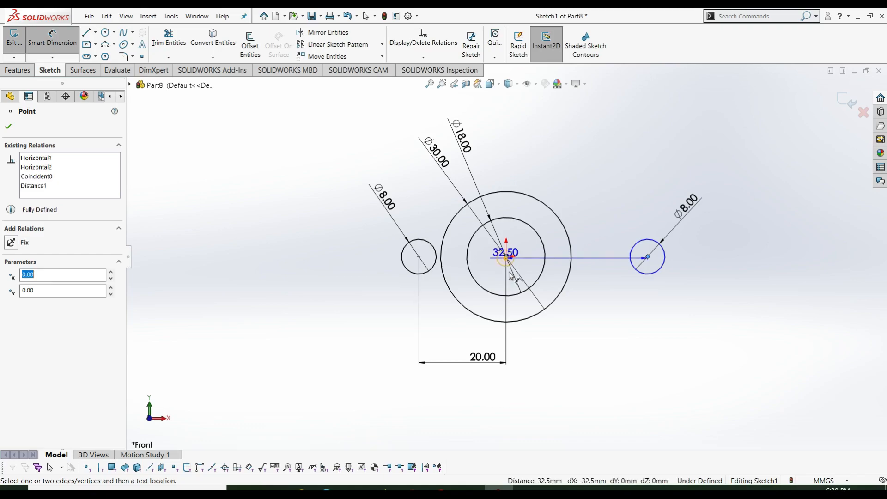
pyautogui.click(524, 359)
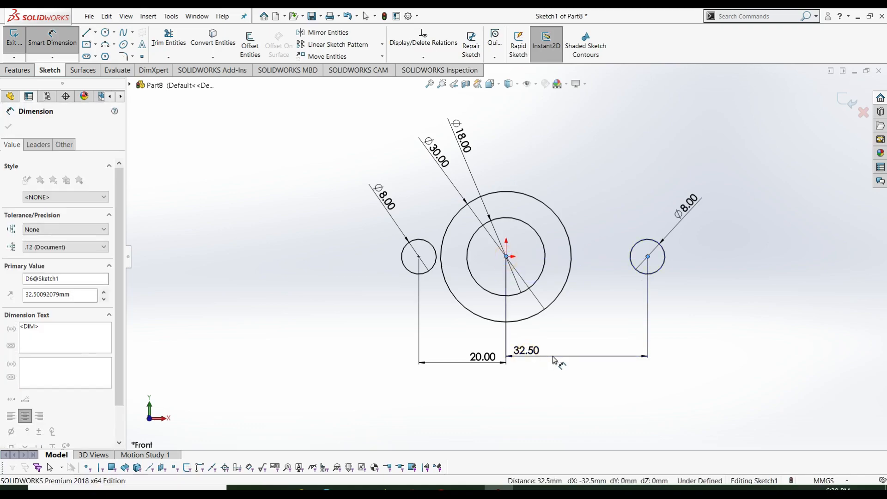
pyautogui.write('20')
pyautogui.press('Return')
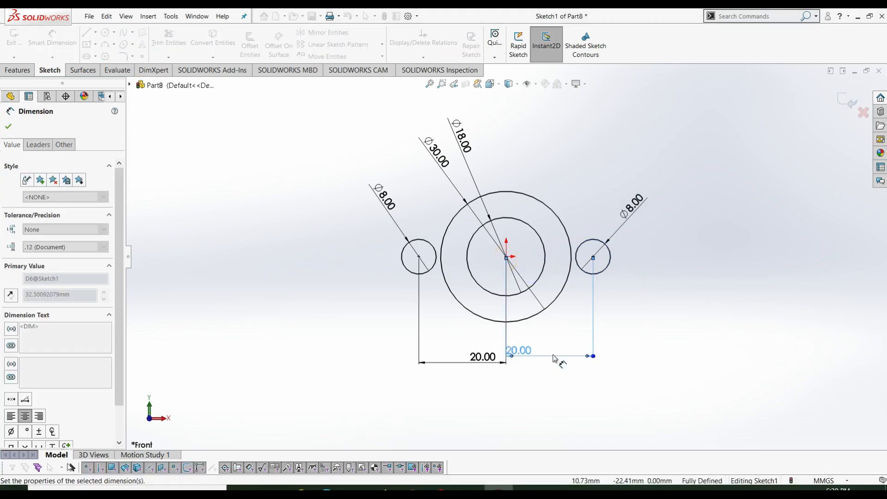
pyautogui.press('Escape')
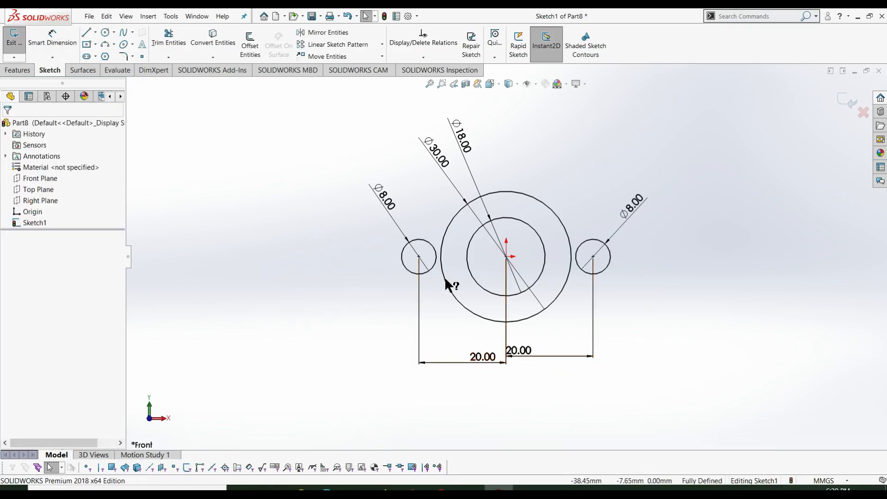
pyautogui.press('l')
pyautogui.click(418, 239)
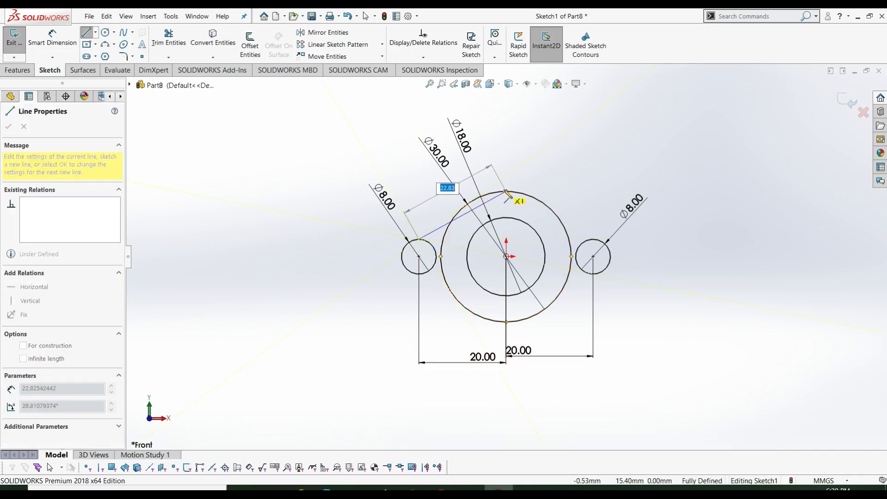
pyautogui.press('Escape')
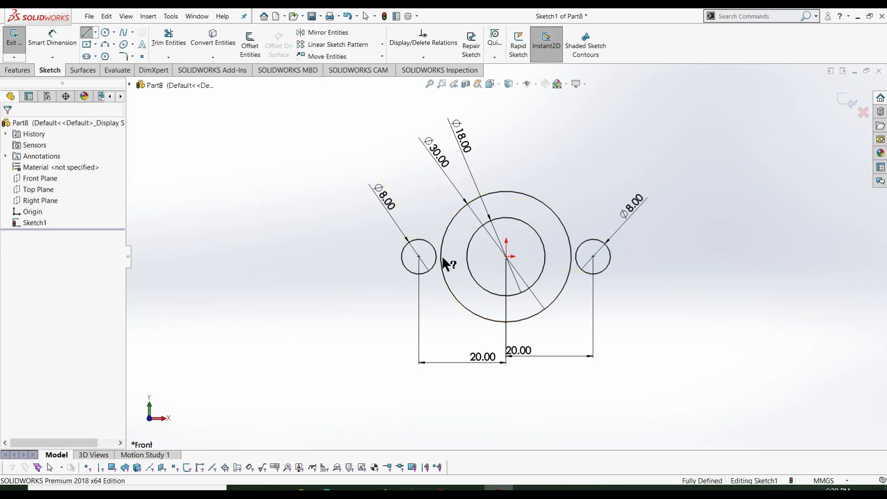
# - Sketch two lines about 16.7 mm long, joining the upper and lower sides of the left small circle to the 30 mm circle
pyautogui.press('l')
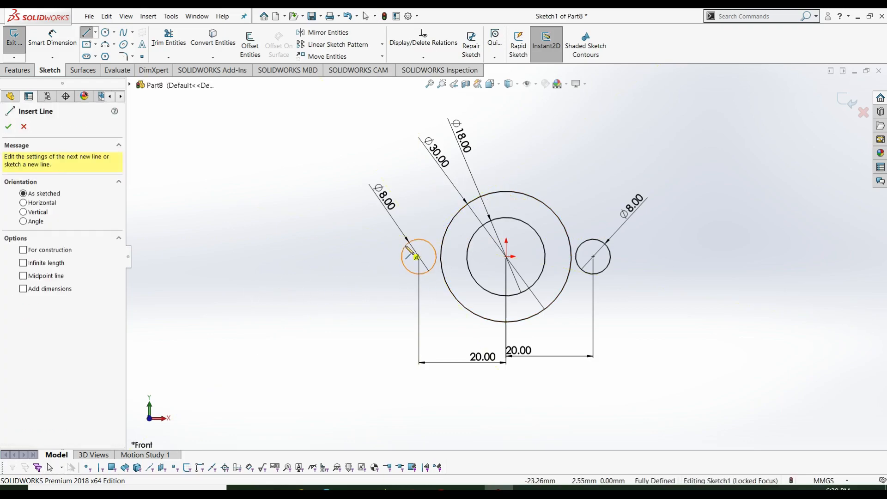
pyautogui.click(408, 240)
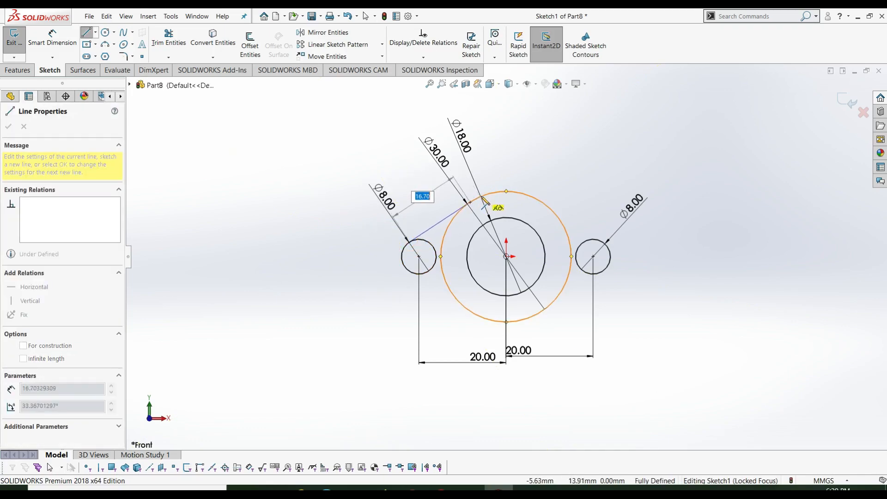
pyautogui.click(484, 200)
pyautogui.press('Escape')
pyautogui.press('Escape')
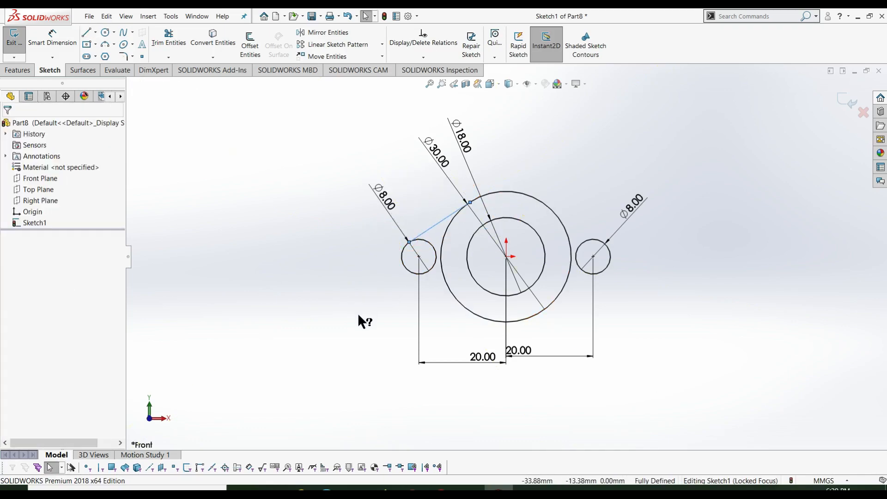
pyautogui.press('l')
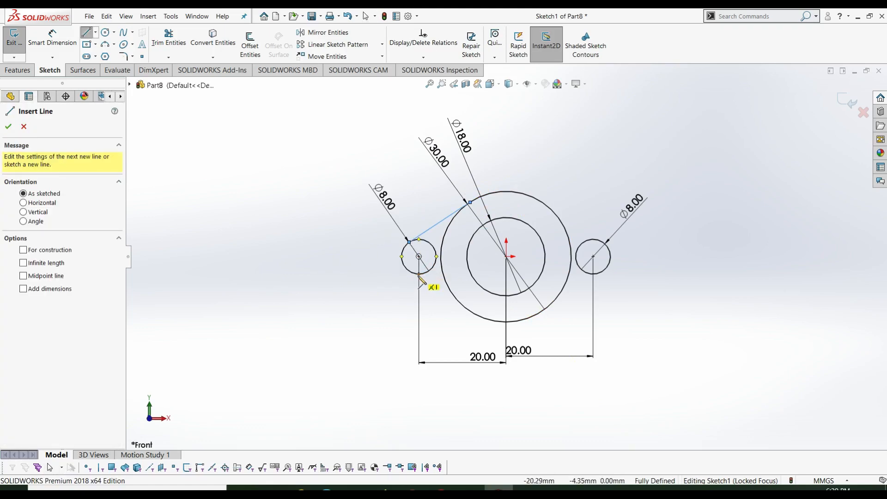
pyautogui.click(416, 274)
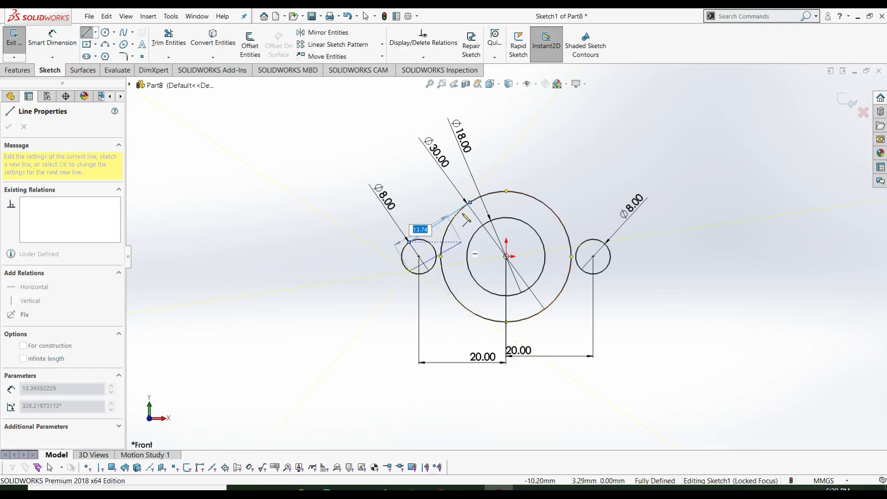
pyautogui.click(471, 313)
pyautogui.press('Escape')
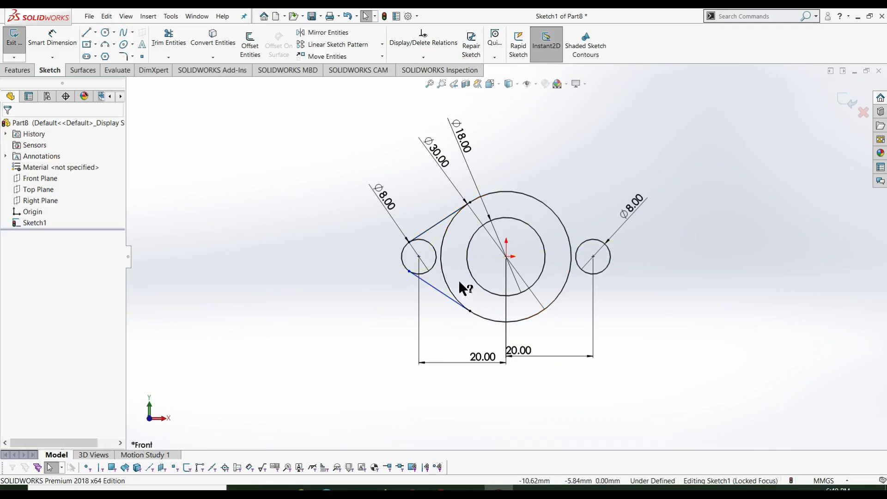
# - Add a Tangent relation between the lower sloping line and the left small circle
pyautogui.scroll(-3, 460, 283)
pyautogui.click(448, 295)
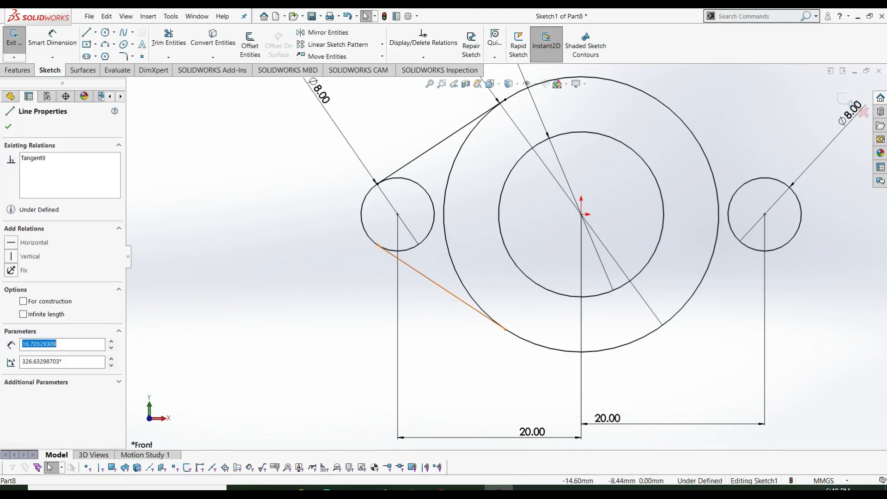
pyautogui.click(522, 342)
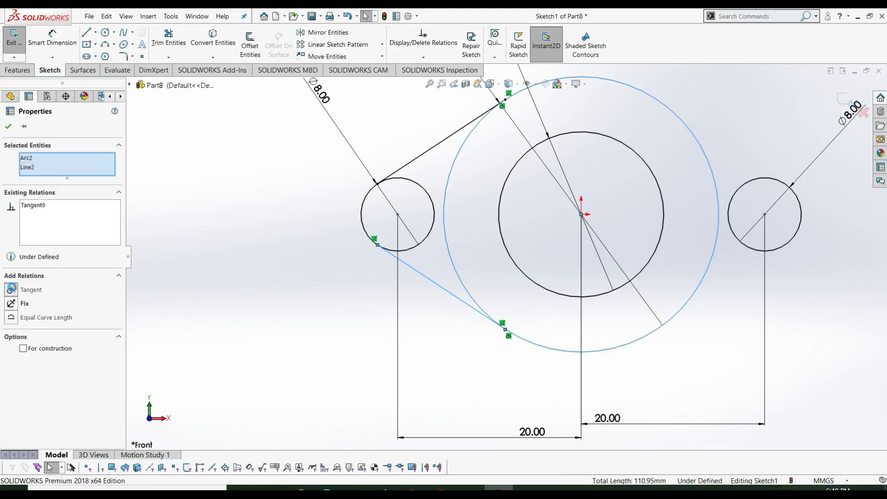
pyautogui.click(9, 123)
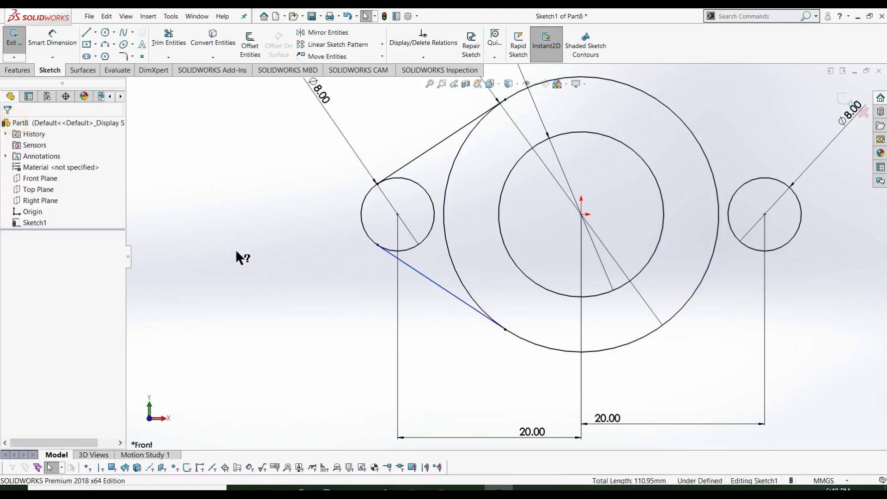
pyautogui.click(410, 266)
pyautogui.keyDown('ctrl'); pyautogui.click(406, 250); pyautogui.keyUp('ctrl')
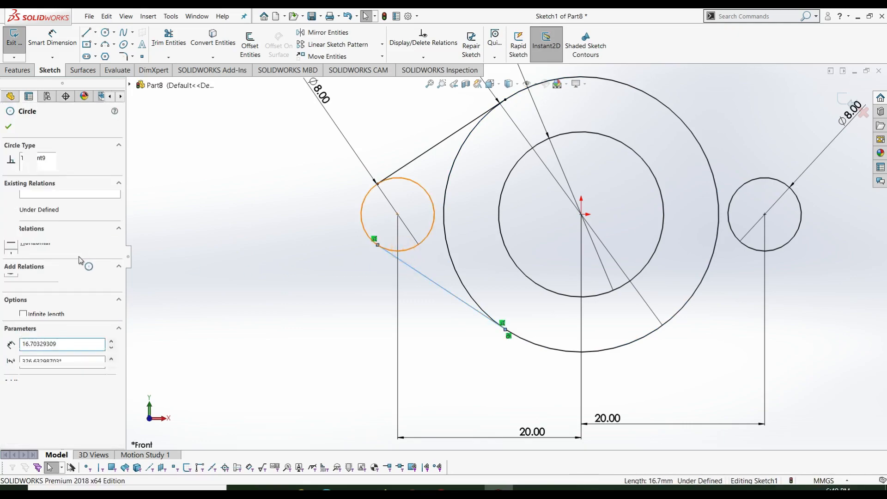
pyautogui.click(11, 290)
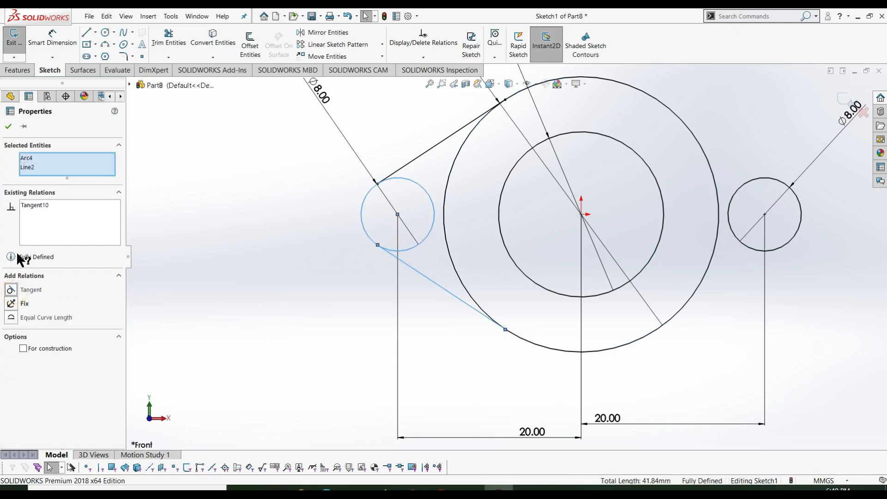
pyautogui.click(8, 127)
pyautogui.press('f')
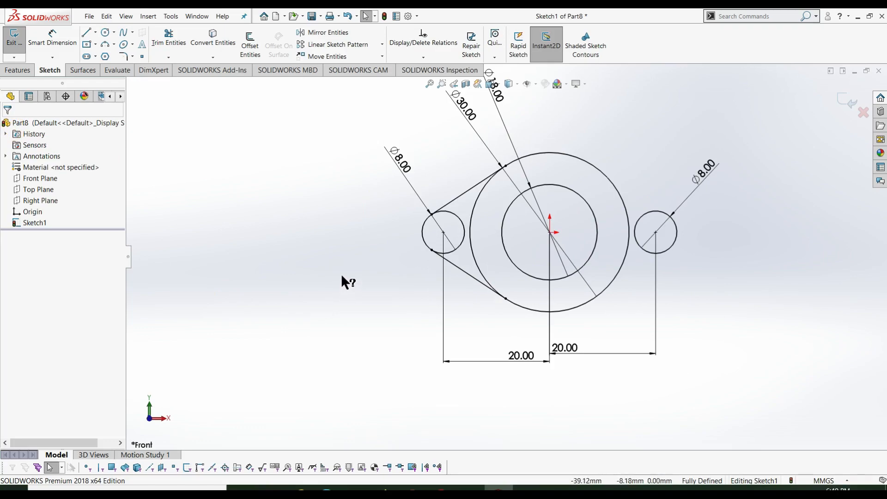
# - Sketch a vertical construction line about 18.9 mm long upward from the origin
pyautogui.click(95, 32)
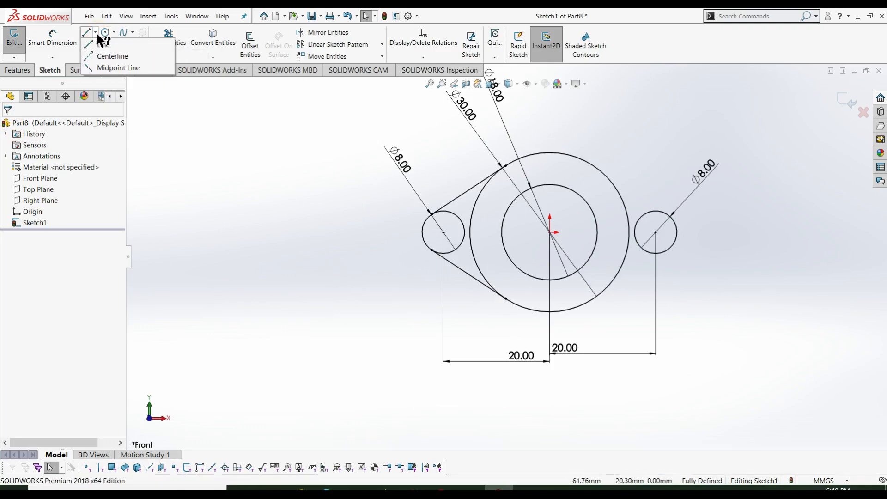
pyautogui.click(96, 32)
pyautogui.click(131, 45)
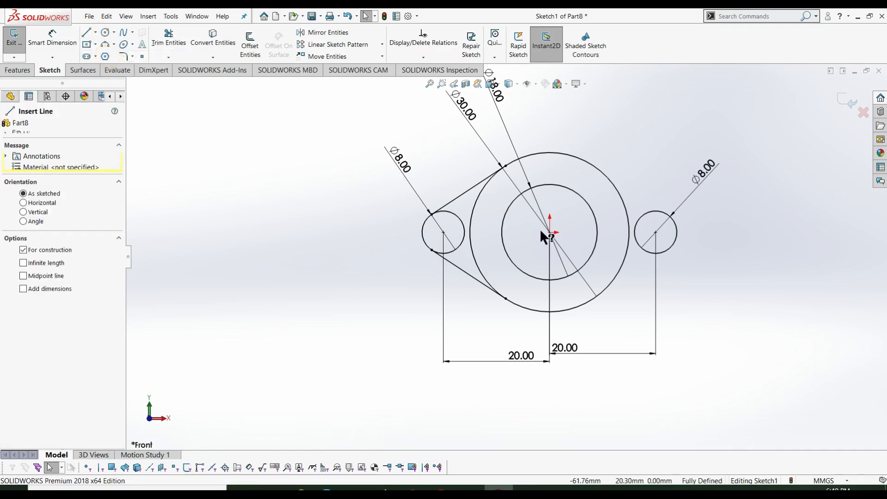
pyautogui.moveTo(550, 232); pyautogui.dragTo(550, 131)
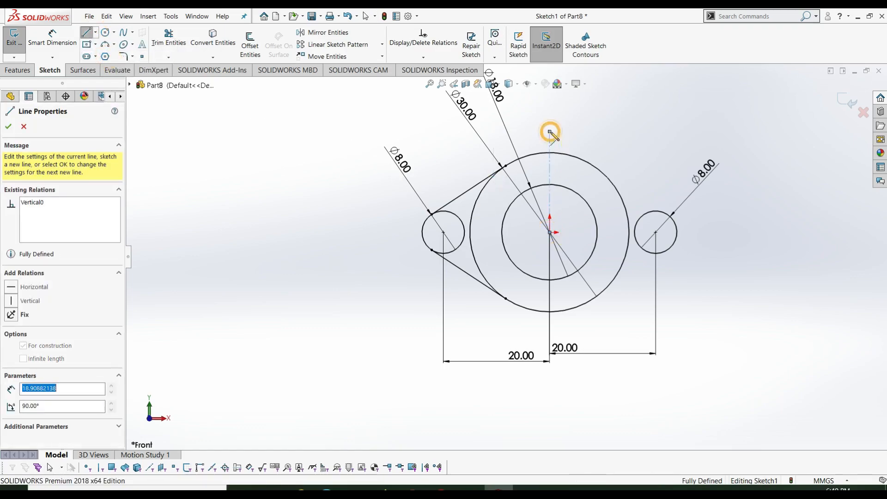
pyautogui.press('Escape')
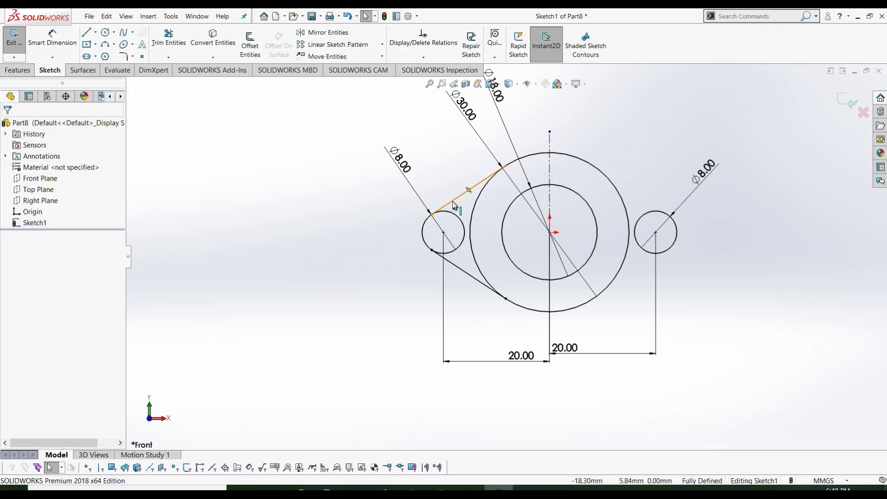
# - Mirror the two sloping tangent lines about the vertical centreline
pyautogui.click(452, 202)
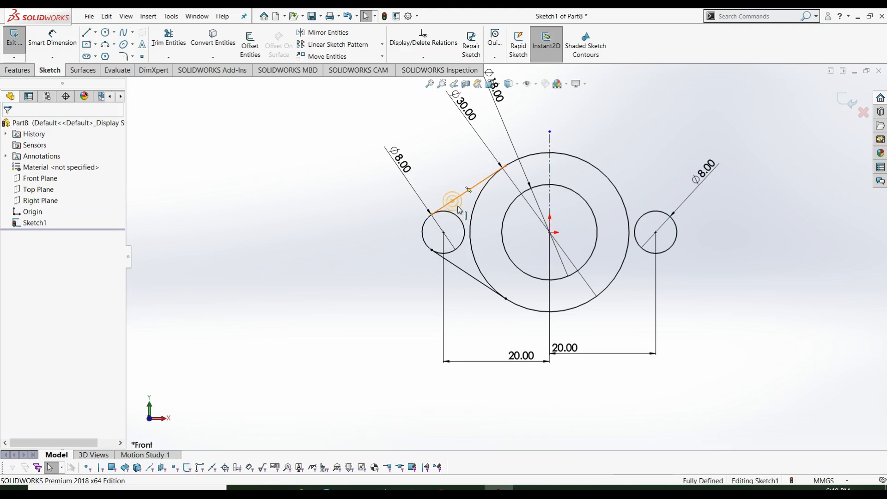
pyautogui.keyDown('ctrl'); pyautogui.click(471, 276); pyautogui.keyUp('ctrl')
pyautogui.click(324, 32)
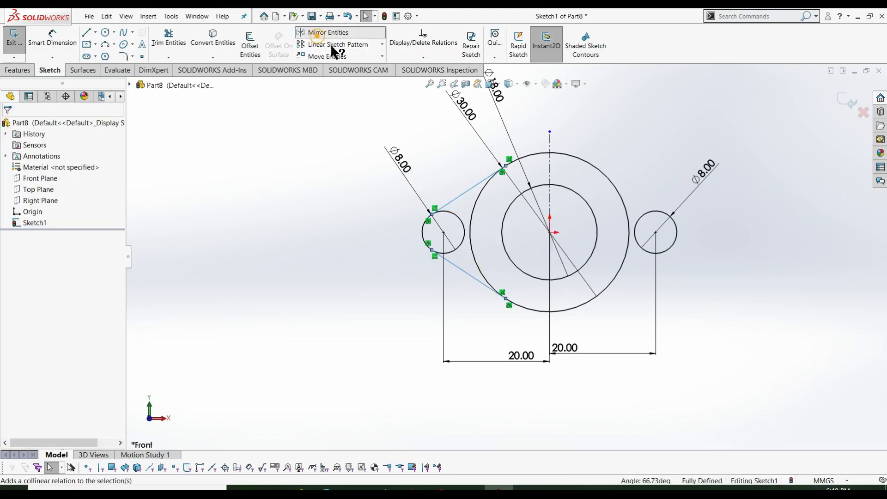
pyautogui.click(60, 268)
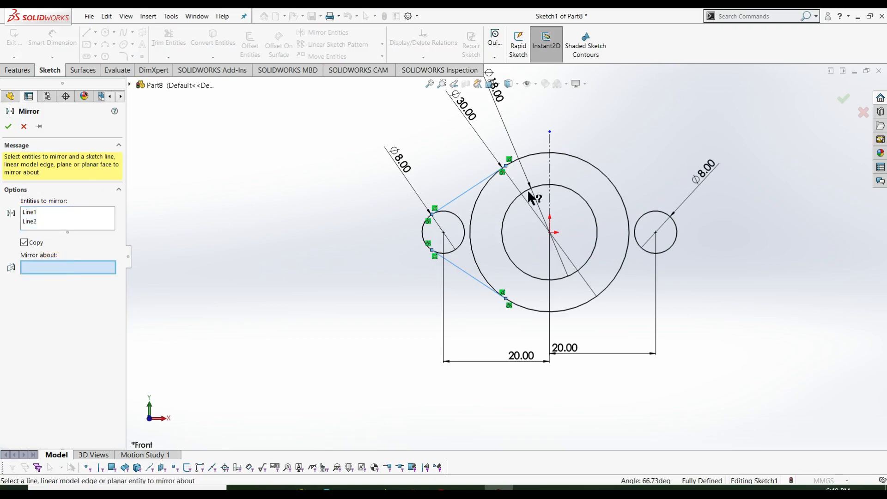
pyautogui.click(549, 176)
pyautogui.click(8, 127)
pyautogui.click(229, 203)
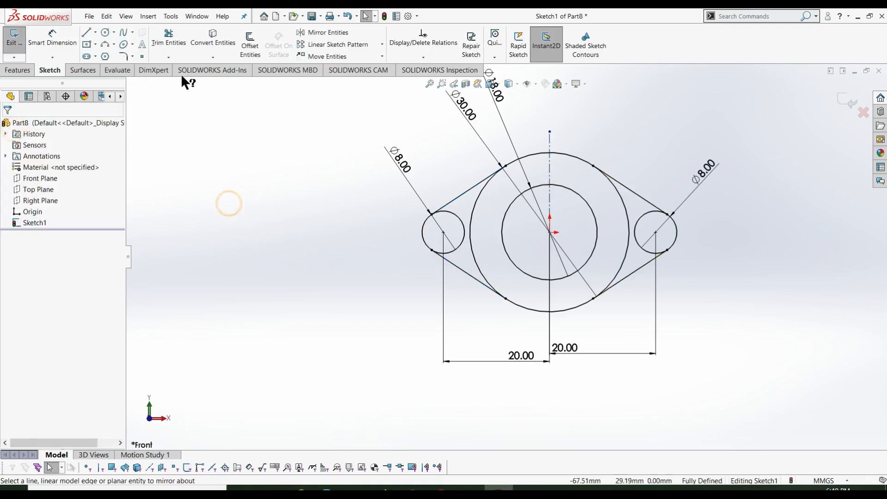
# - Trim the small circles' inner arcs, the 30 mm circle's side arcs and the whole 18 mm circle, keeping only the outer outline
pyautogui.click(170, 44)
pyautogui.moveTo(463, 257)
pyautogui.mouseDown()
pyautogui.moveTo(454, 241)
pyautogui.moveTo(468, 230)
pyautogui.mouseUp()
pyautogui.moveTo(640, 242); pyautogui.dragTo(625, 246)
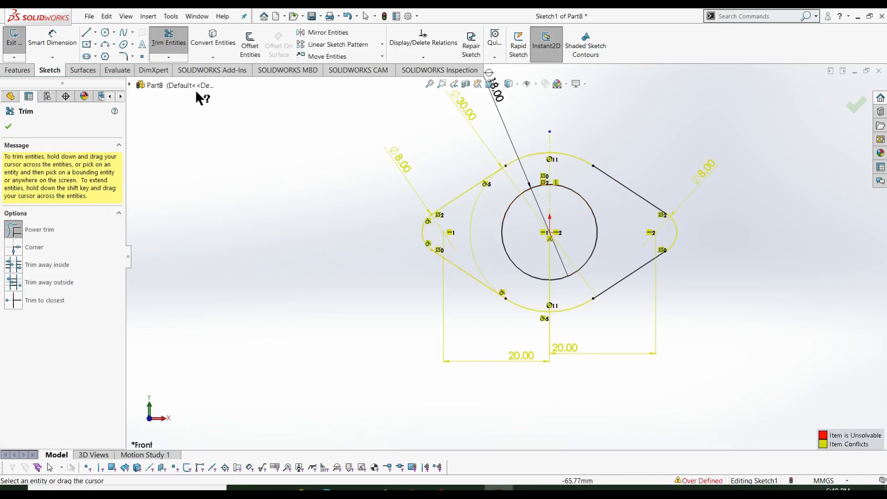
pyautogui.moveTo(512, 229); pyautogui.dragTo(491, 249)
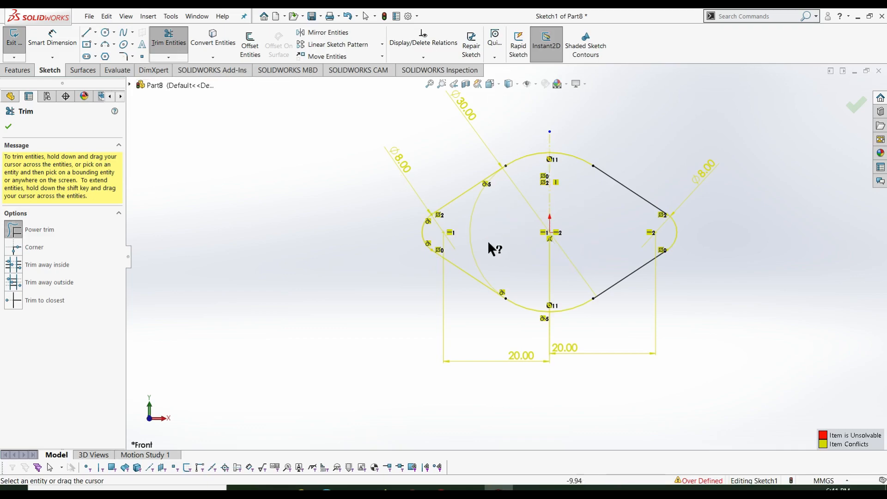
pyautogui.press('Escape')
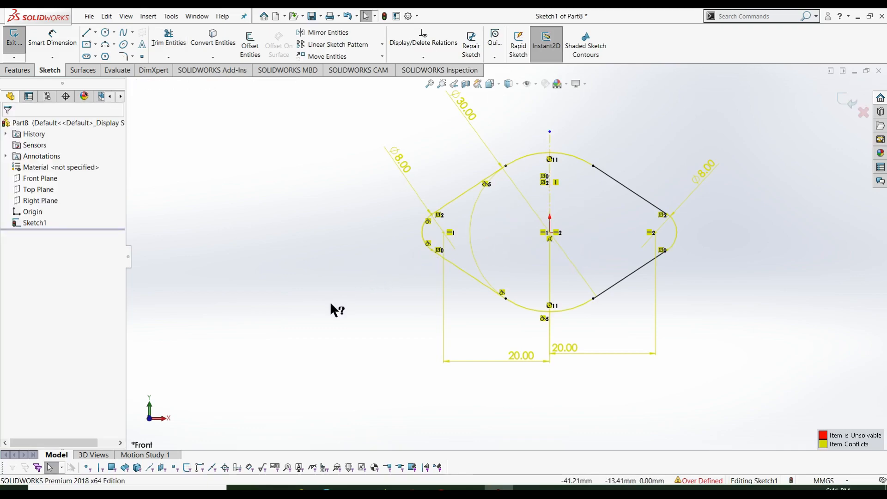
# - Delete the 30 mm diameter dimension and the left arc's 8 mm diameter dimension
pyautogui.moveTo(337, 310); pyautogui.dragTo(370, 272, button='right')
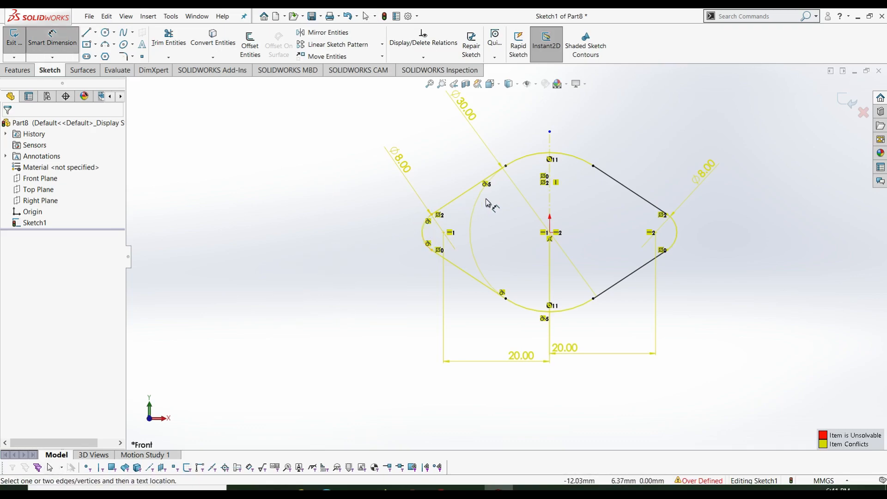
pyautogui.press('Escape')
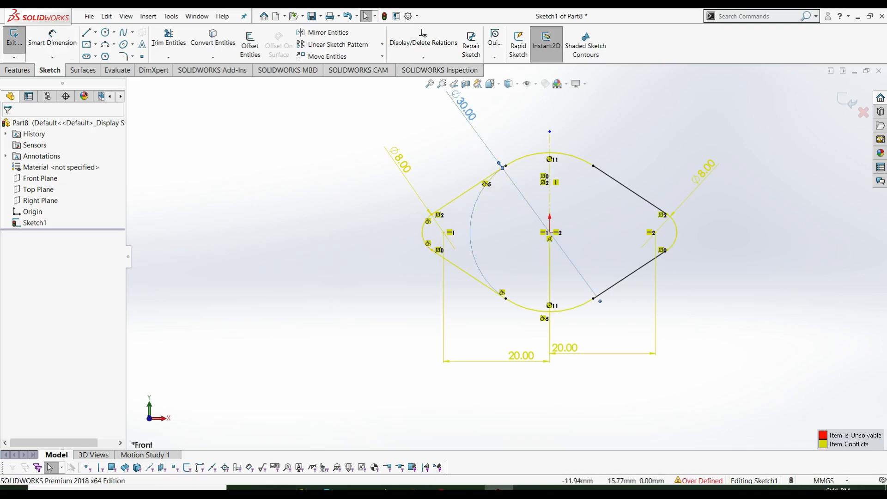
pyautogui.press('Delete')
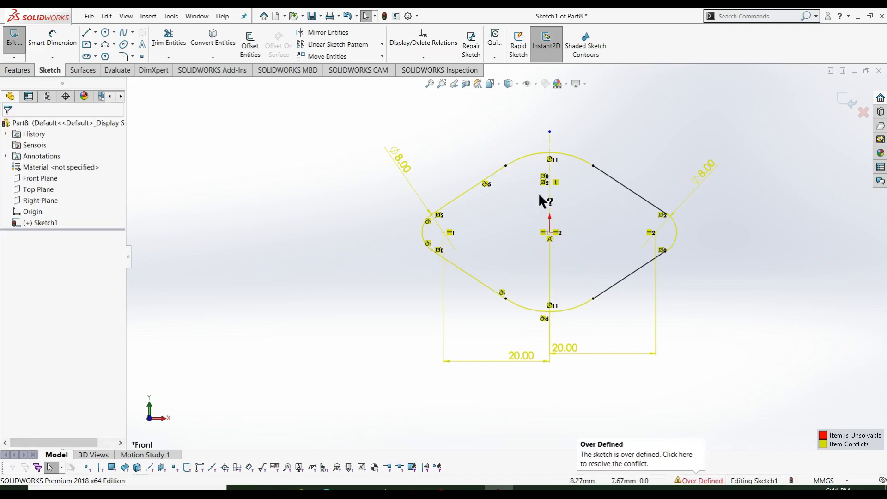
pyautogui.click(417, 194)
pyautogui.press('Delete')
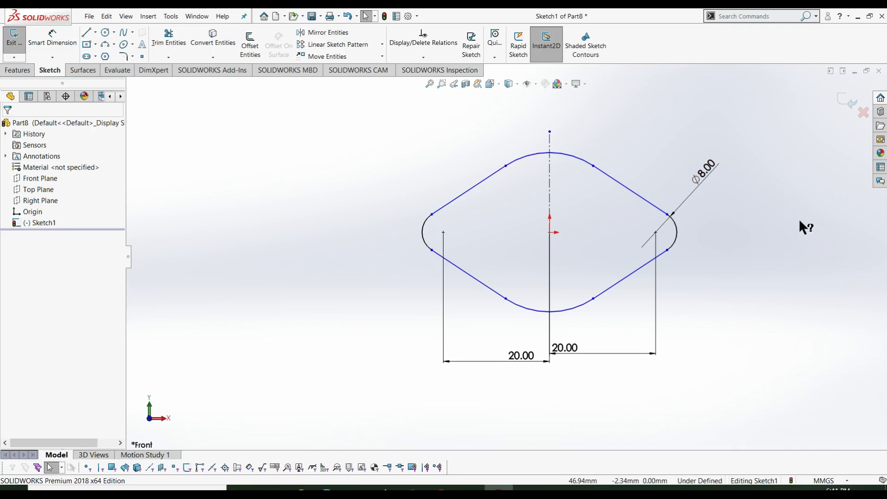
# - Try to add a radius dimension to the outline's upper arc
pyautogui.moveTo(800, 220); pyautogui.dragTo(802, 196, button='right')
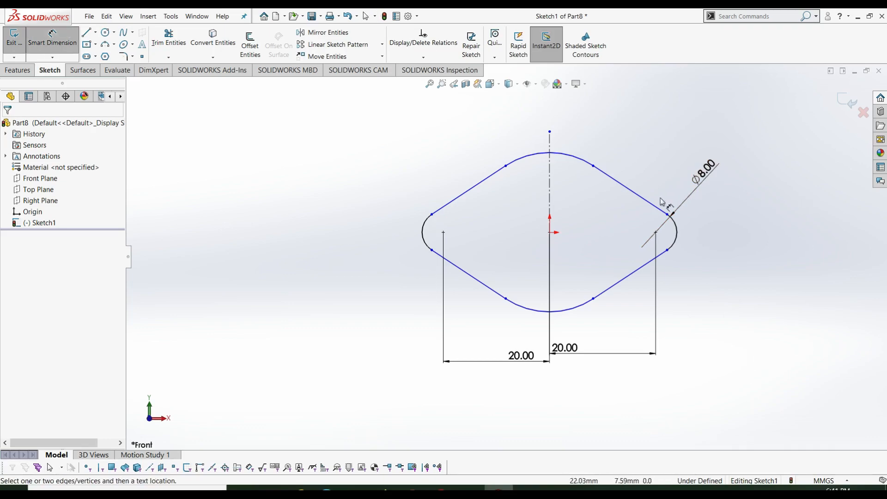
pyautogui.click(576, 159)
pyautogui.click(599, 136)
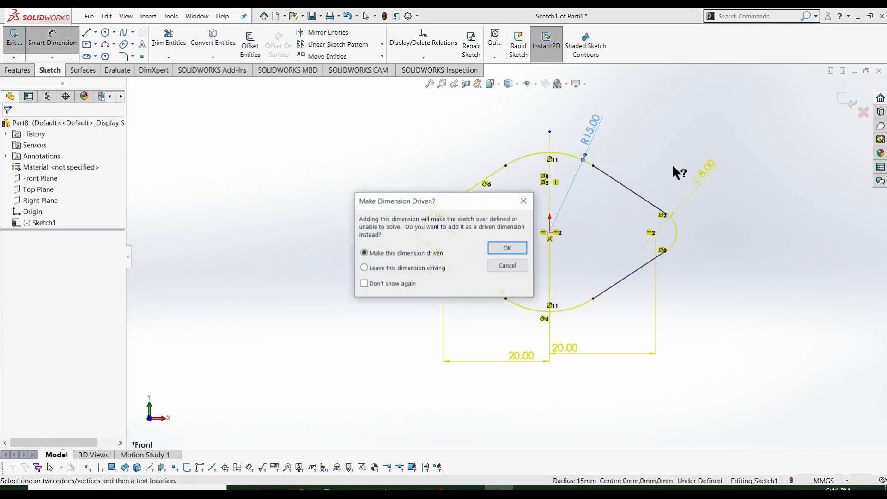
pyautogui.click(525, 198)
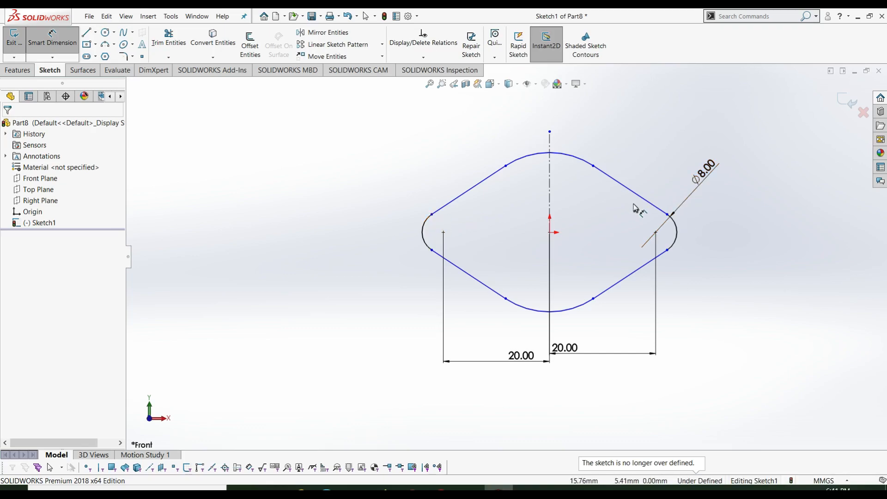
# - Delete the right arc's 8 mm diameter dimension and the vertical centreline through the origin
pyautogui.click(689, 195)
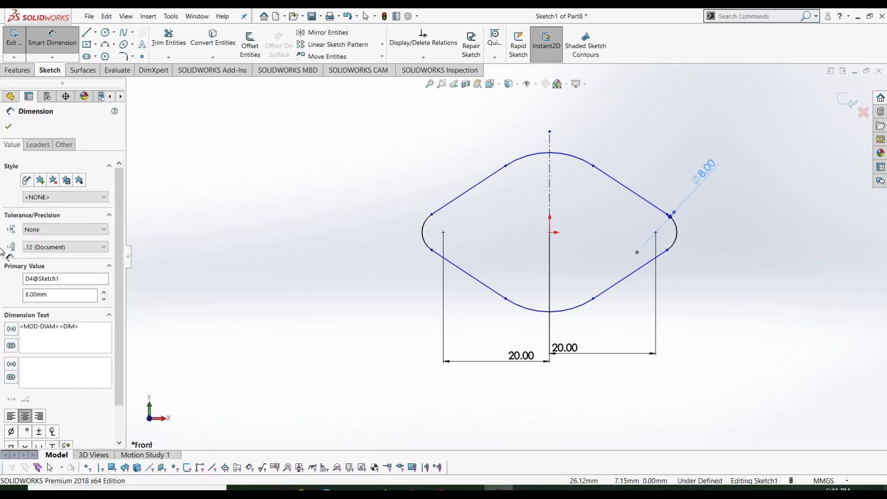
pyautogui.press('Delete')
pyautogui.press('Escape')
pyautogui.moveTo(319, 334); pyautogui.dragTo(318, 167, button='right')
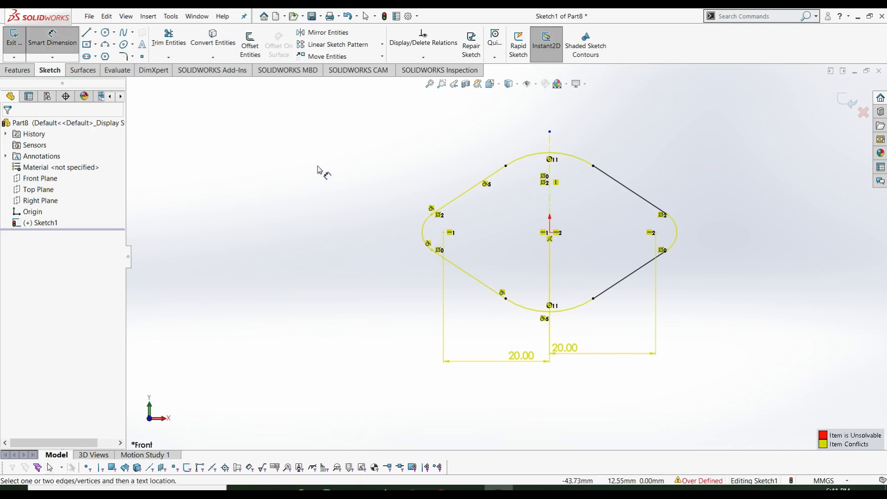
pyautogui.press('Escape')
pyautogui.click(551, 146)
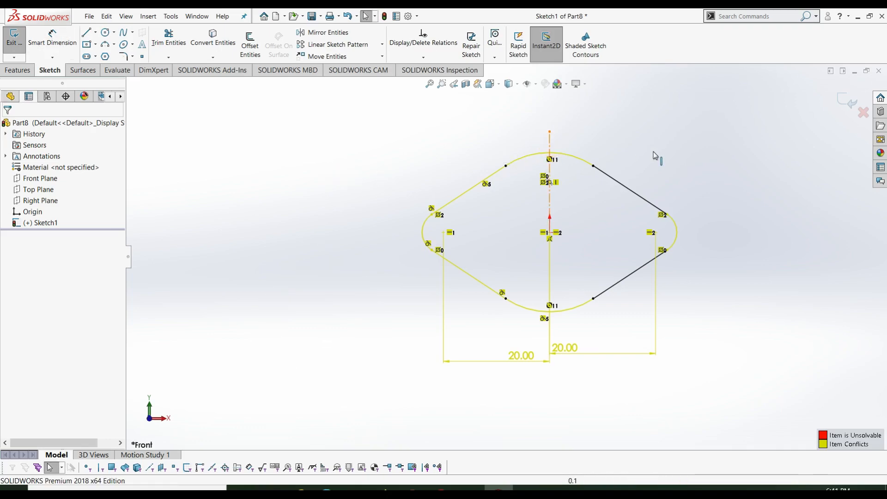
pyautogui.press('Delete')
# - Dimension the outline's upper arc with a radius of 15 mm
pyautogui.moveTo(255, 318); pyautogui.dragTo(274, 171, button='right')
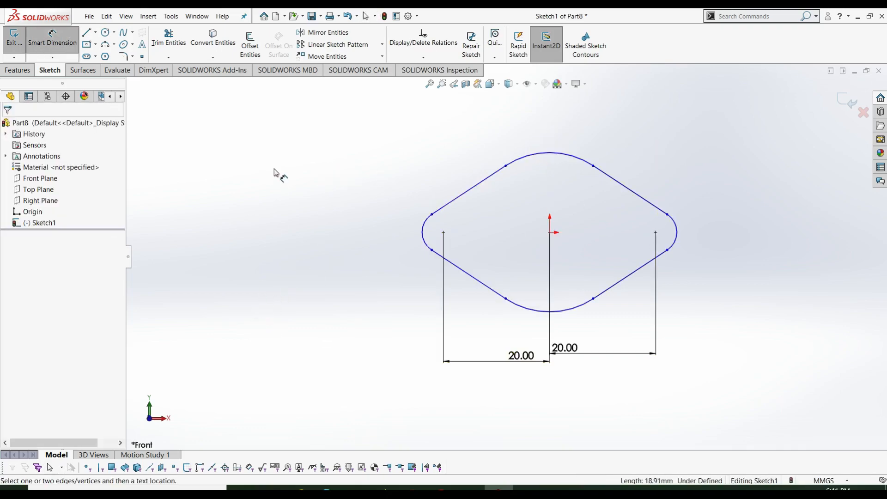
pyautogui.click(568, 154)
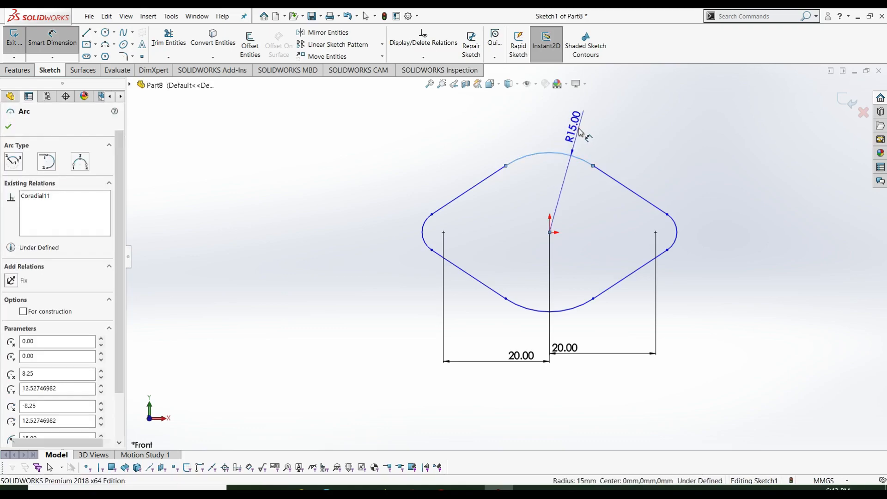
pyautogui.click(584, 133)
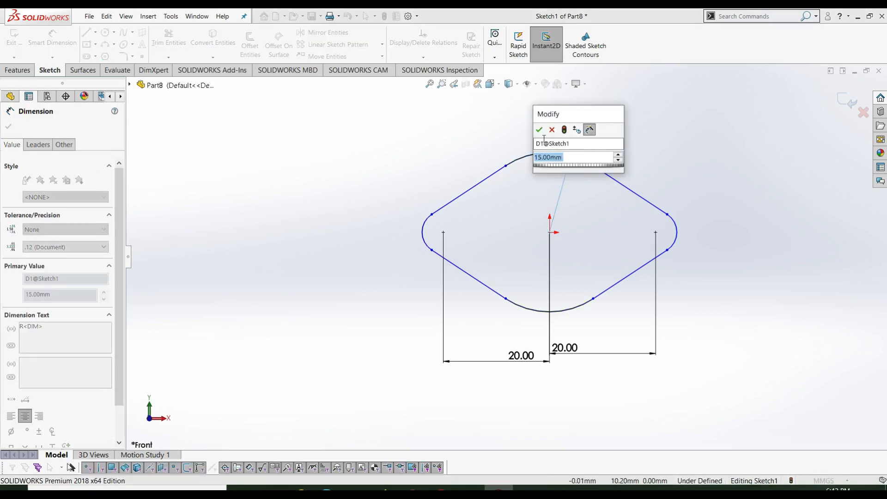
pyautogui.press('Return')
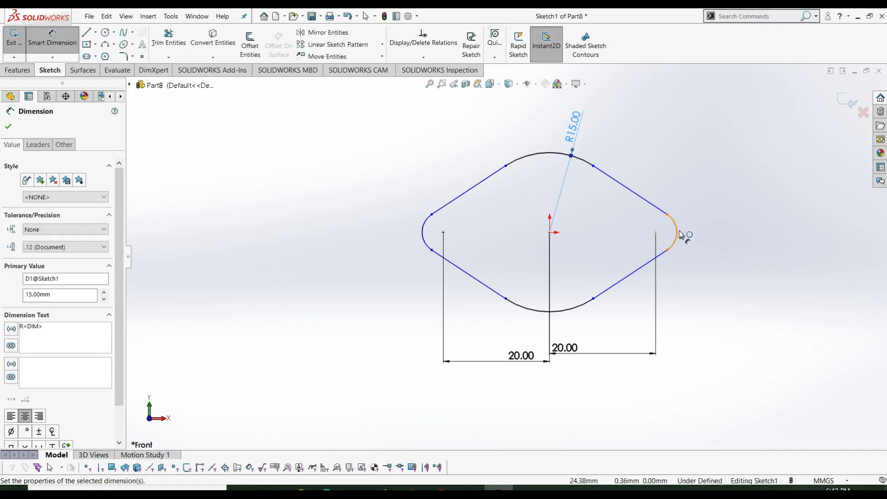
# - Dimension the outline's right and left end arcs with a radius of 4 mm each
pyautogui.click(680, 232)
pyautogui.click(709, 220)
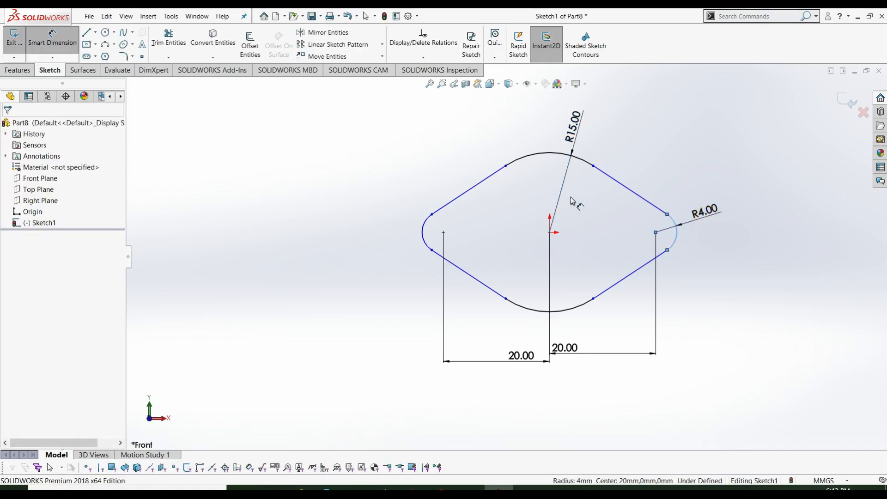
pyautogui.click(671, 222)
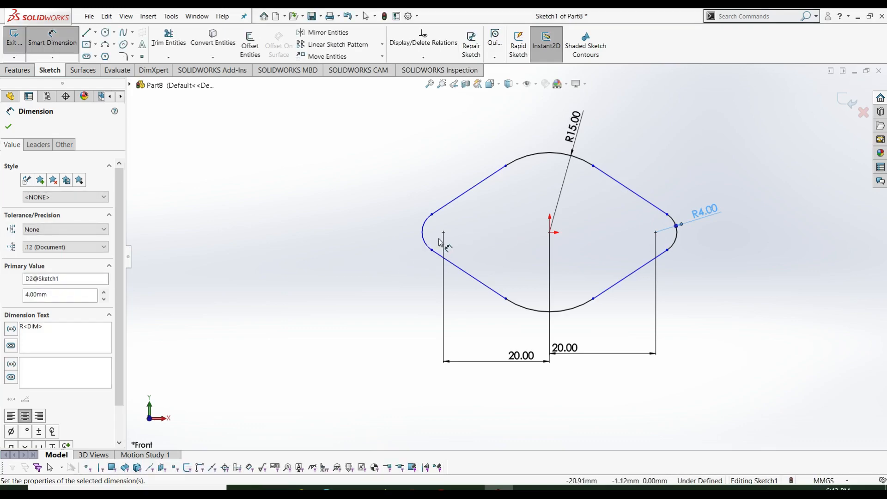
pyautogui.click(427, 230)
pyautogui.click(363, 212)
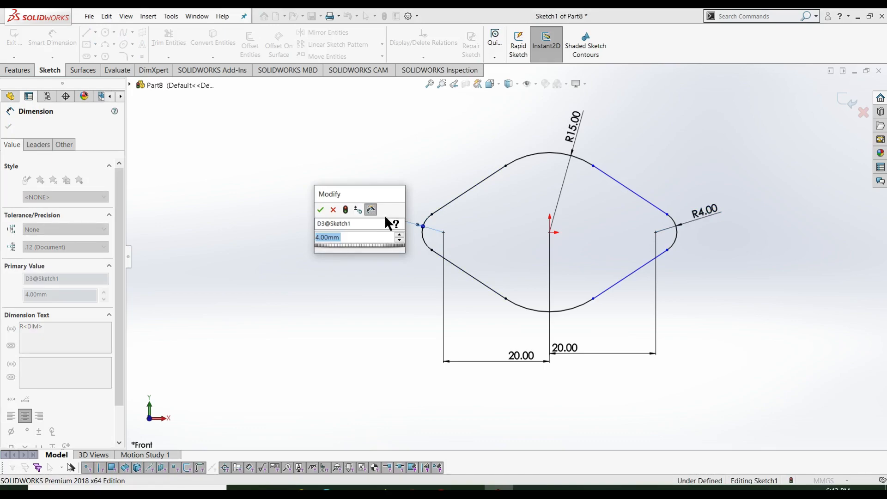
pyautogui.press('Return')
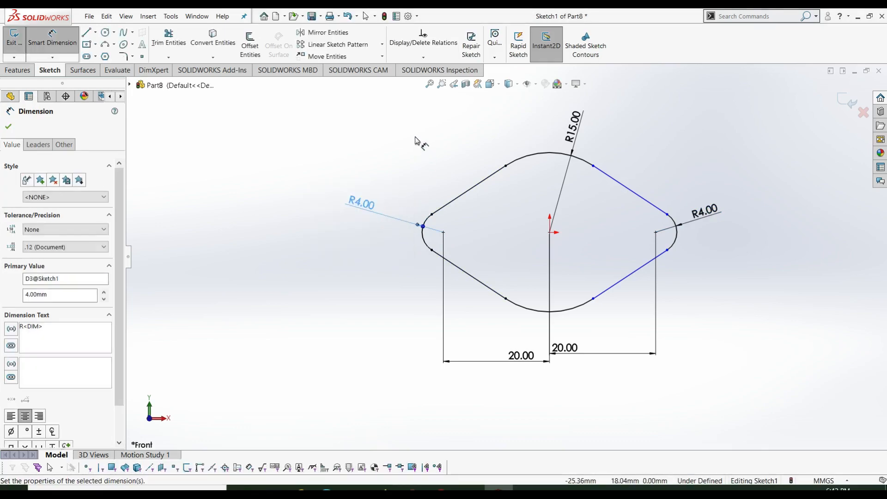
# - Try to add a radius dimension to the outline's lower arc
pyautogui.click(525, 307)
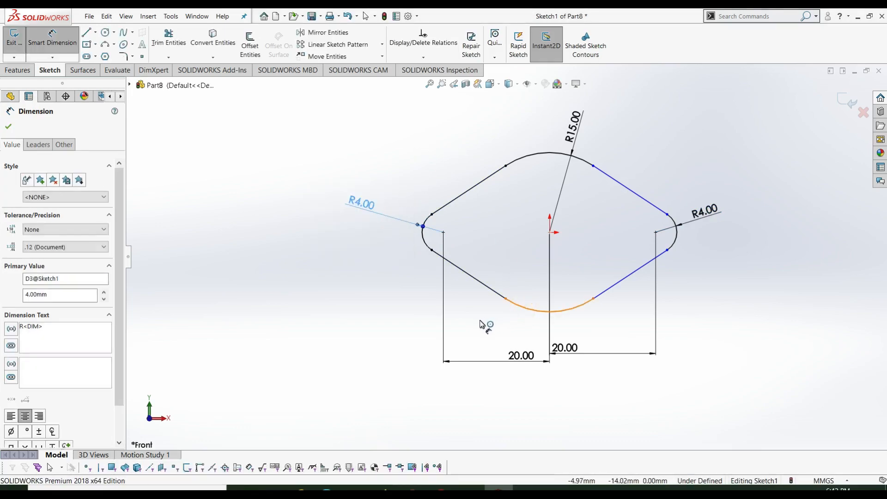
pyautogui.click(490, 329)
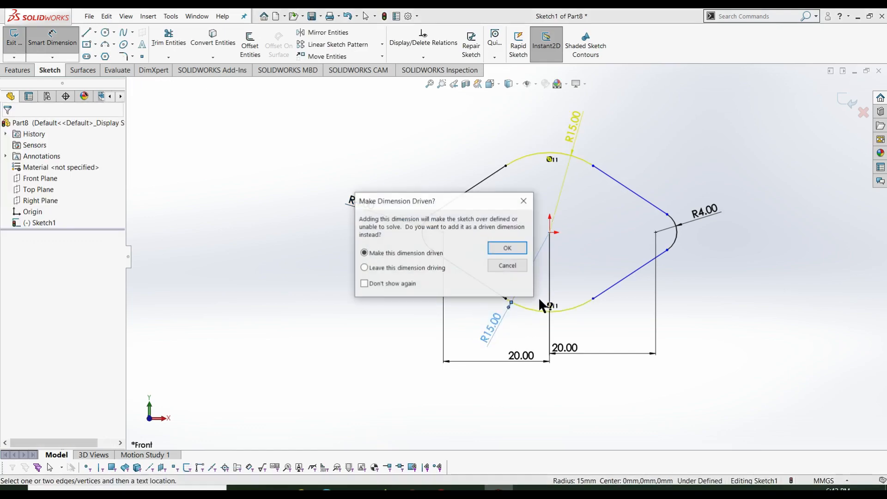
pyautogui.click(523, 200)
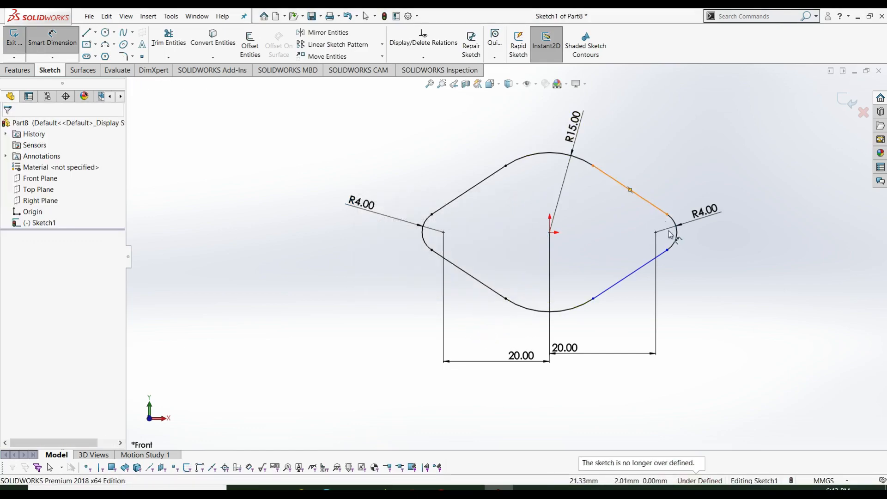
pyautogui.press('Escape')
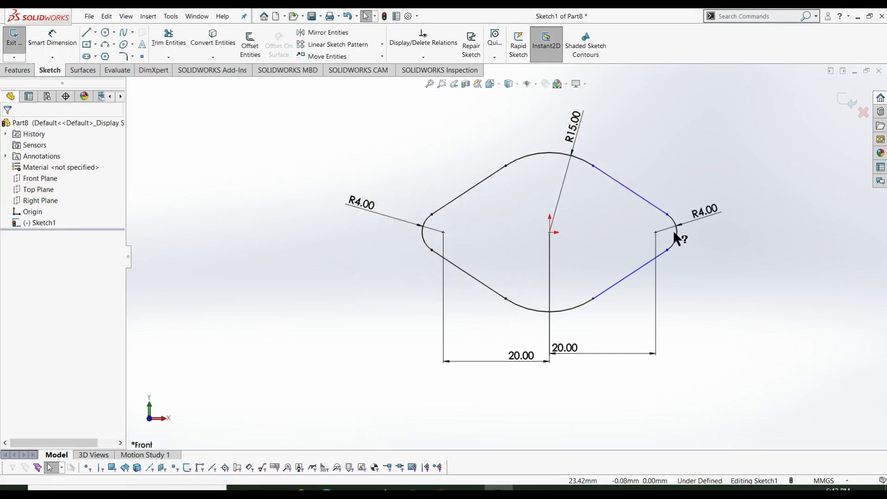
# - Make the upper-right sloping line tangent to both the upper arc and the right end arc
pyautogui.click(611, 178)
pyautogui.keyDown('ctrl'); pyautogui.click(589, 162); pyautogui.keyUp('ctrl')
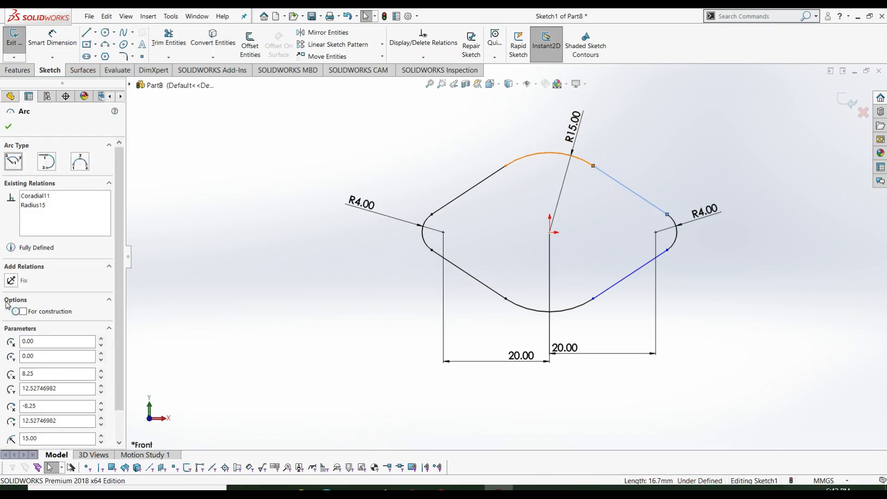
pyautogui.click(10, 289)
pyautogui.click(8, 127)
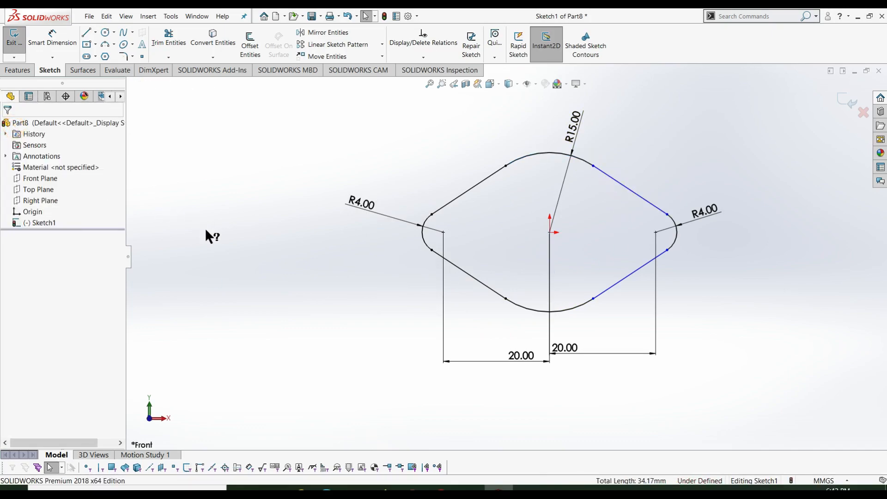
pyautogui.click(223, 237)
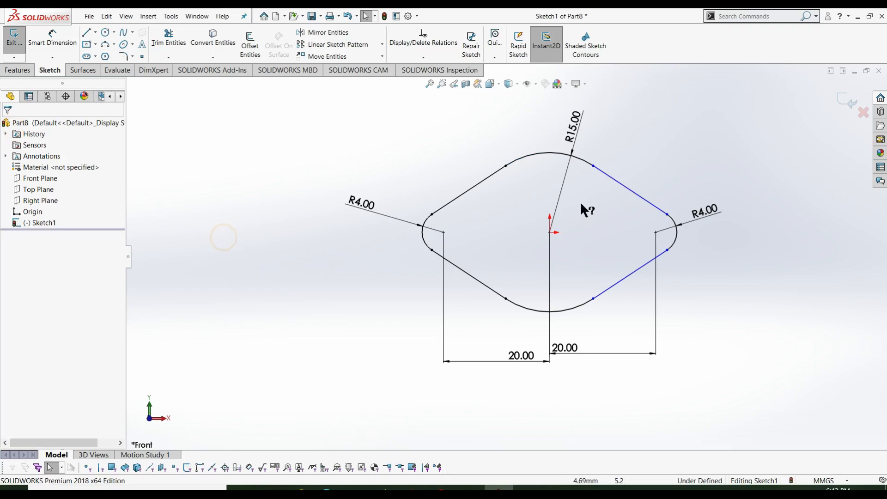
pyautogui.click(665, 213)
pyautogui.keyDown('ctrl'); pyautogui.click(675, 226); pyautogui.keyUp('ctrl')
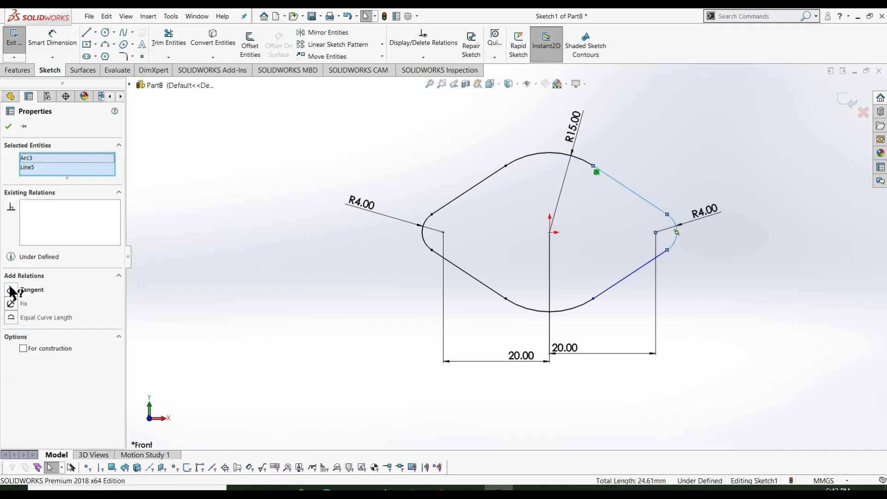
pyautogui.click(10, 289)
pyautogui.click(8, 126)
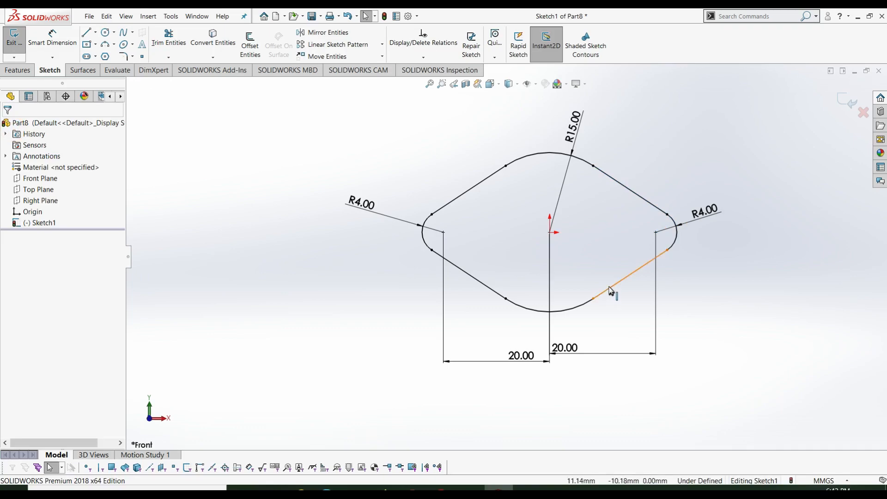
# - Make the lower-right sloping line tangent to both the right end arc and the lower arc
pyautogui.click(670, 250)
pyautogui.keyDown('ctrl'); pyautogui.click(677, 244); pyautogui.keyUp('ctrl')
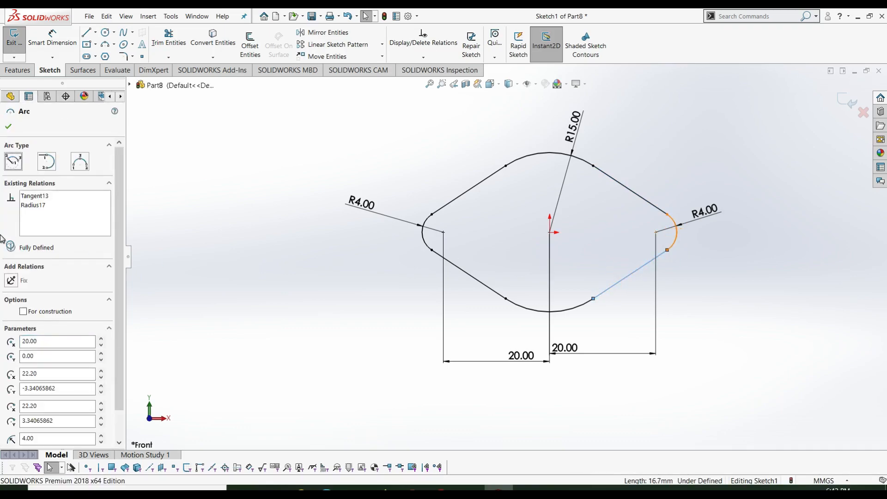
pyautogui.click(11, 290)
pyautogui.click(8, 128)
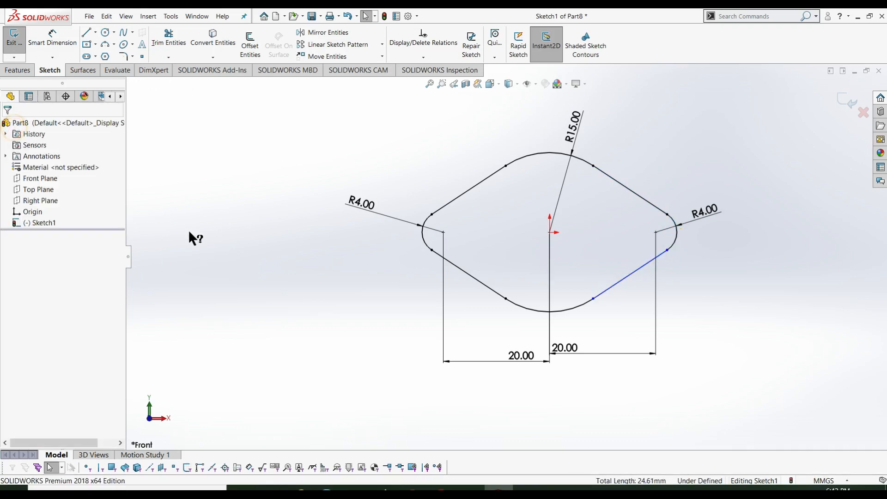
pyautogui.click(589, 304)
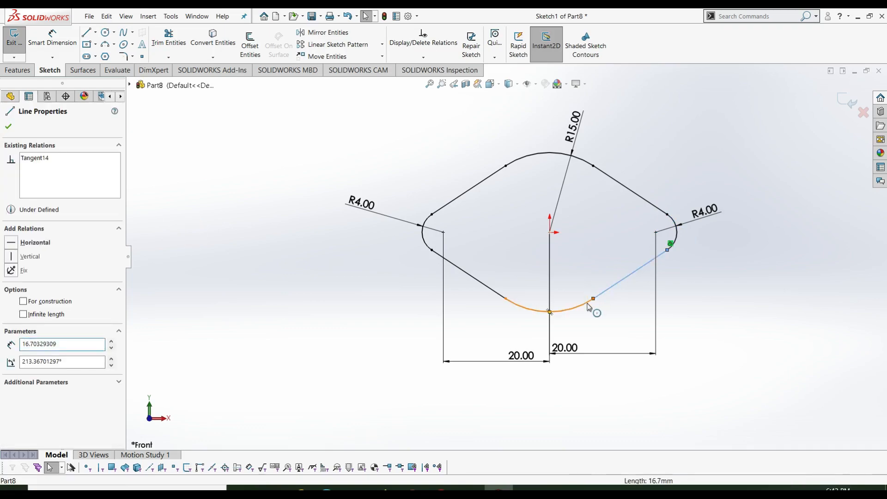
pyautogui.keyDown('ctrl'); pyautogui.click(588, 305); pyautogui.keyUp('ctrl')
pyautogui.click(12, 290)
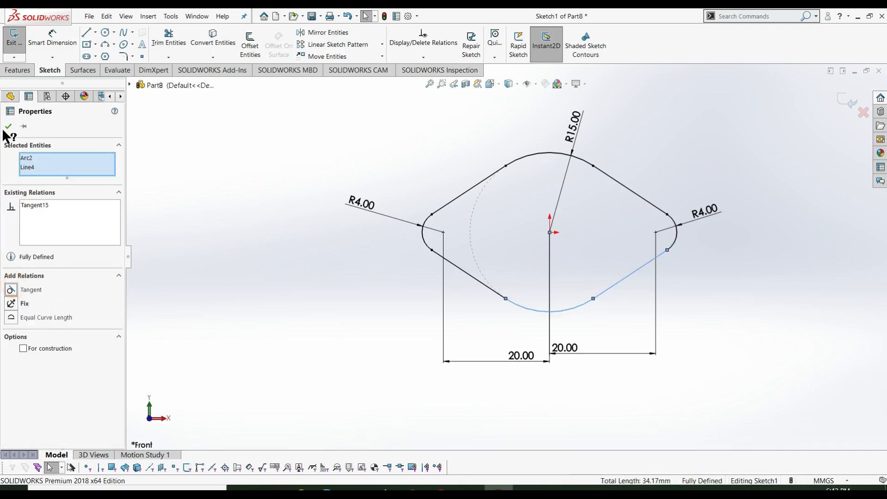
pyautogui.click(9, 126)
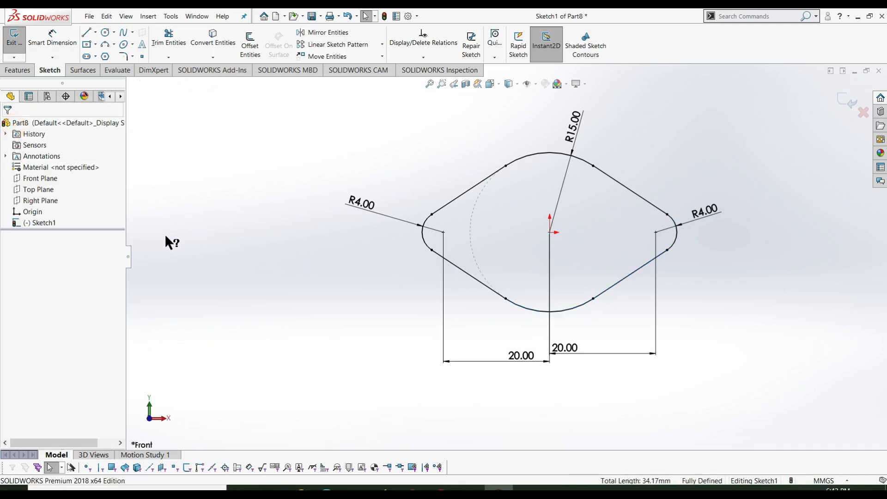
# - Finish the outline sketch and extrude it 3 mm as a blind boss
pyautogui.rightClick(322, 285)
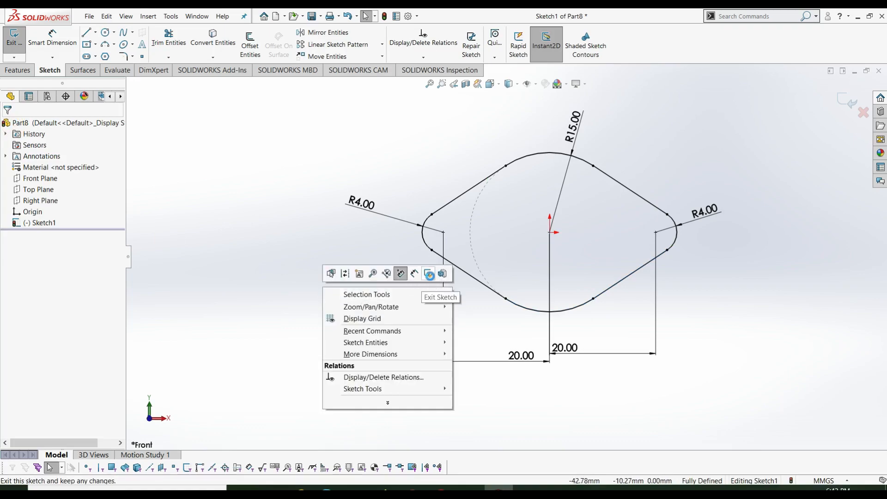
pyautogui.click(428, 274)
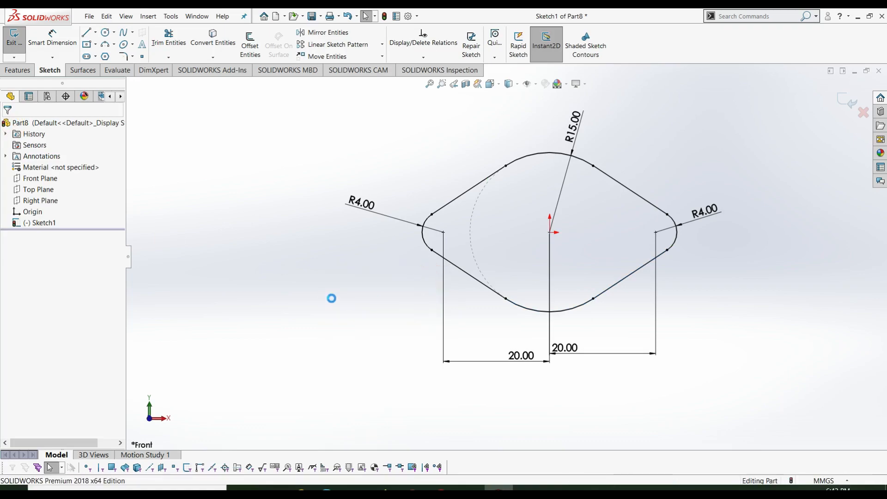
pyautogui.click(16, 71)
pyautogui.click(18, 46)
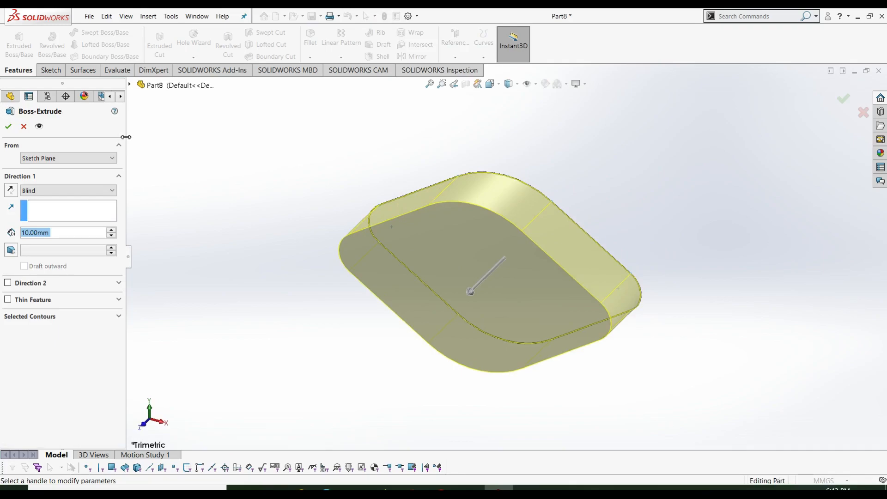
pyautogui.write('3')
pyautogui.press('Return')
pyautogui.press('Return')
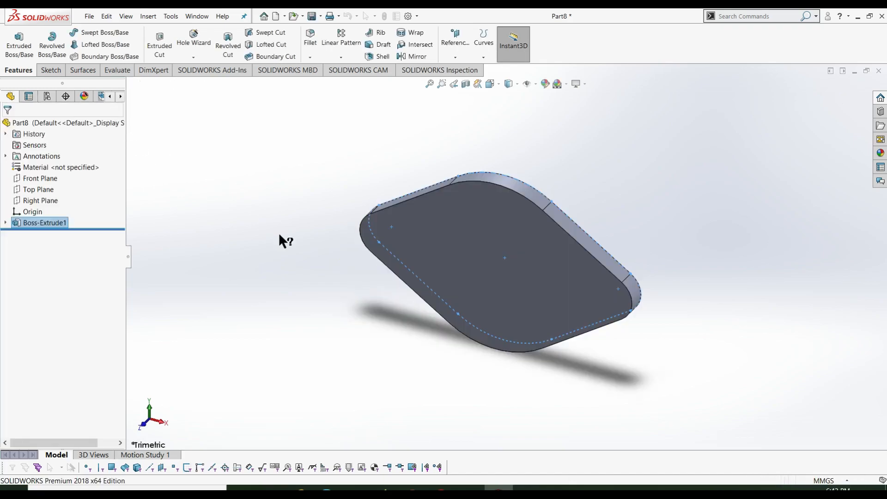
pyautogui.click(314, 262)
# - Start a sketch on the plate's front face and draw a circle of about 6.9 mm radius centred on the origin
pyautogui.moveTo(305, 303); pyautogui.dragTo(302, 270, button='middle')
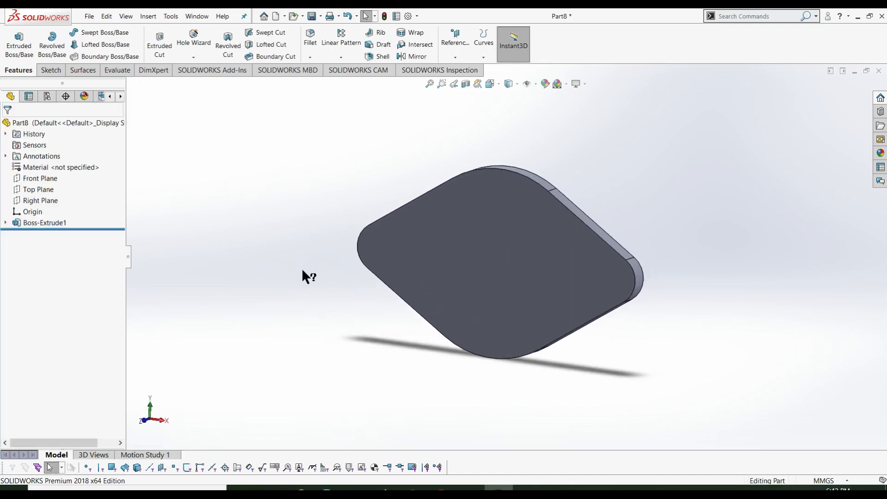
pyautogui.hotkey('ctrl', '7')
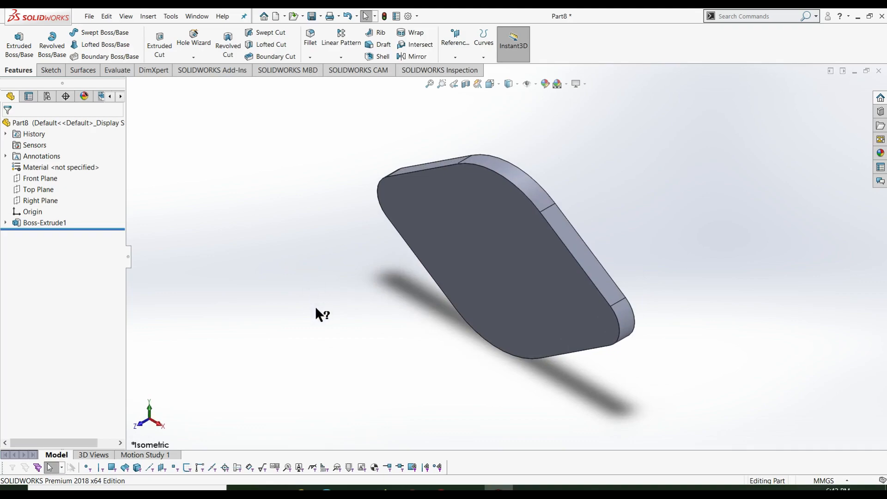
pyautogui.hotkey('ctrl', '1')
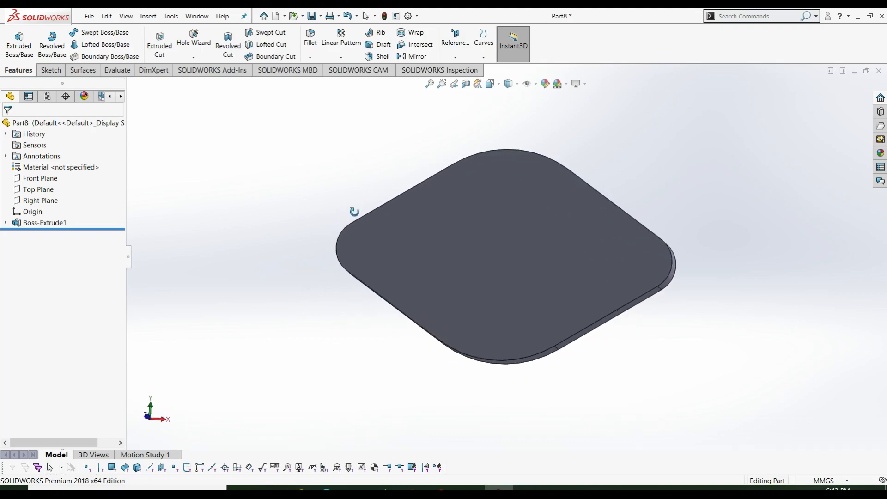
pyautogui.click(50, 70)
pyautogui.click(19, 41)
pyautogui.click(526, 246)
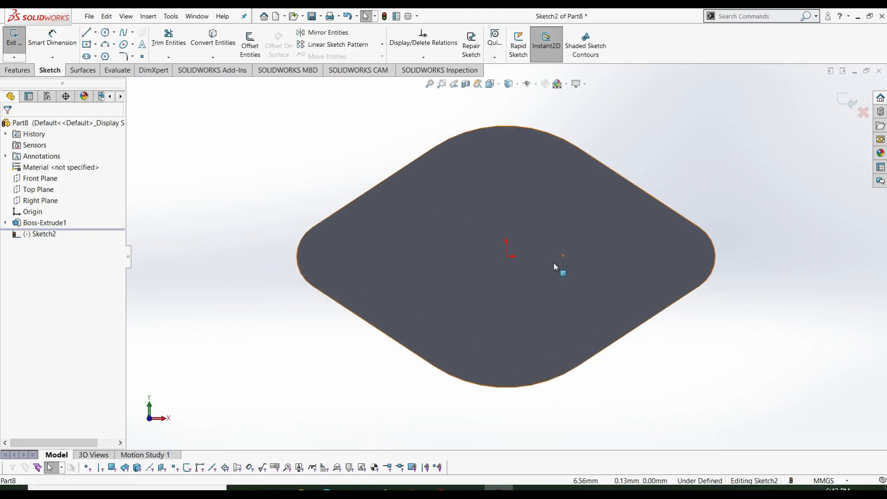
pyautogui.moveTo(291, 374); pyautogui.dragTo(370, 363, button='right')
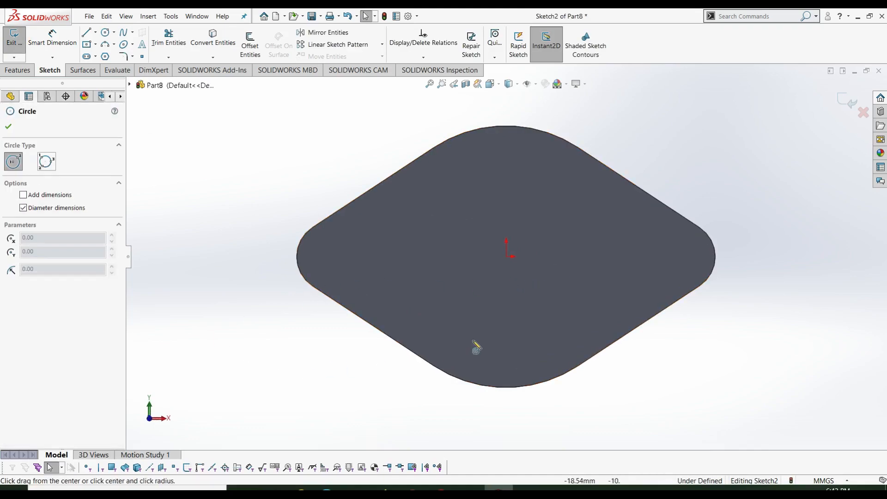
pyautogui.click(507, 257)
pyautogui.click(550, 297)
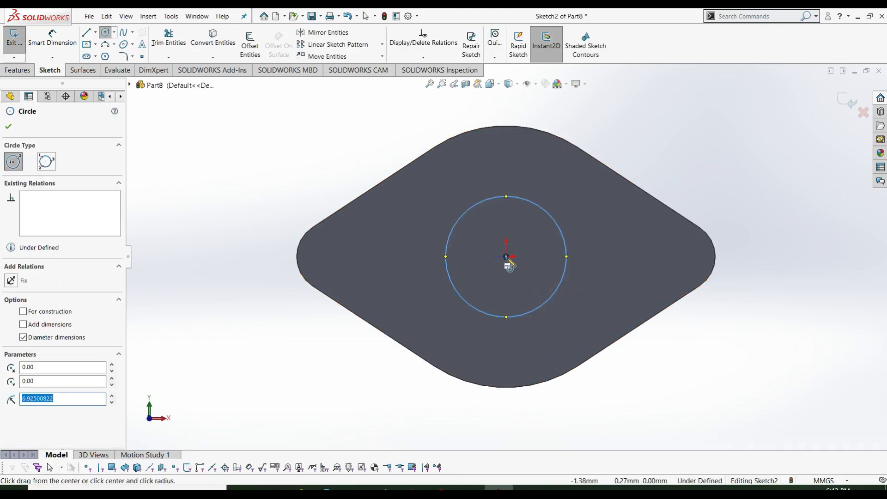
# - Draw two small circles level with the origin near the plate's ends, about 5 mm diameter on the right and 5.4 mm on the left
pyautogui.click(667, 257)
pyautogui.click(680, 273)
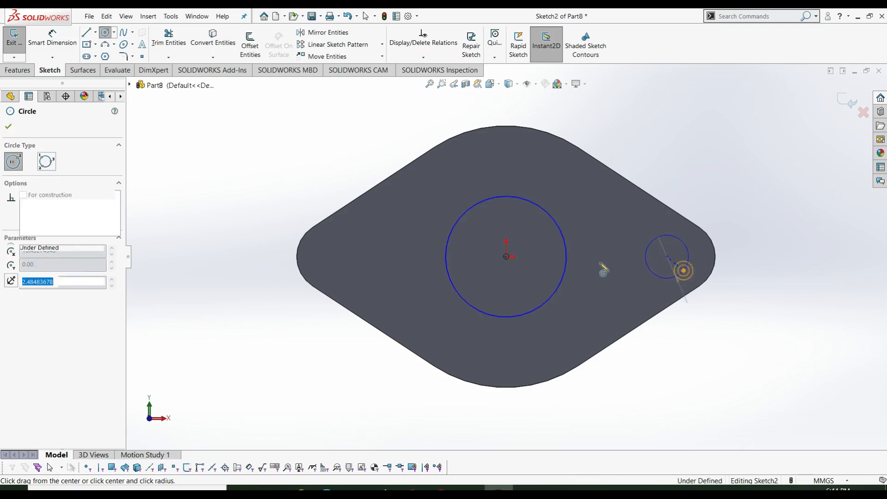
pyautogui.click(347, 256)
pyautogui.click(364, 272)
# - Dimension the left and right end circles at 4.5 mm diameter each
pyautogui.moveTo(218, 368); pyautogui.dragTo(238, 216, button='right')
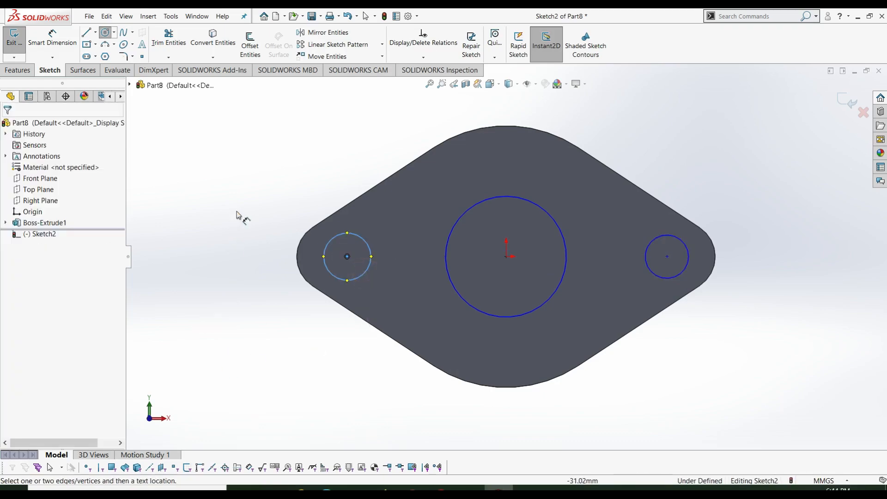
pyautogui.click(357, 235)
pyautogui.click(325, 184)
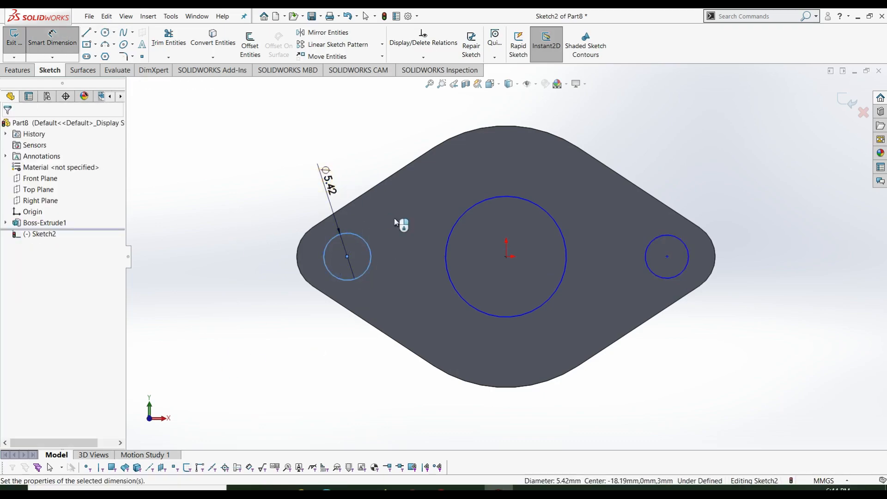
pyautogui.write('4.5')
pyautogui.press('Return')
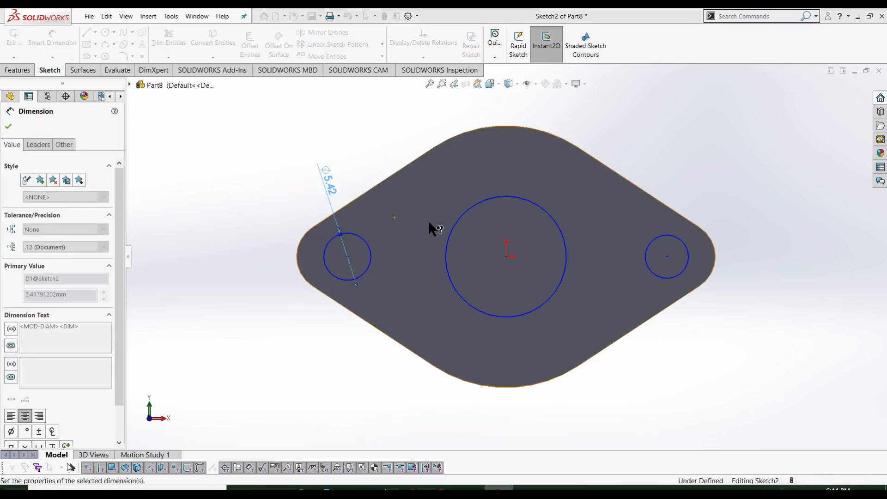
pyautogui.click(682, 244)
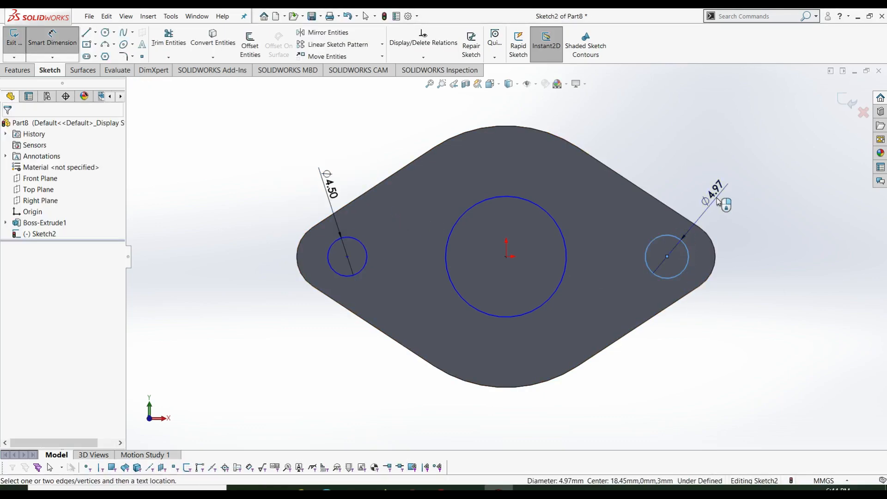
pyautogui.click(718, 201)
pyautogui.write('4.5')
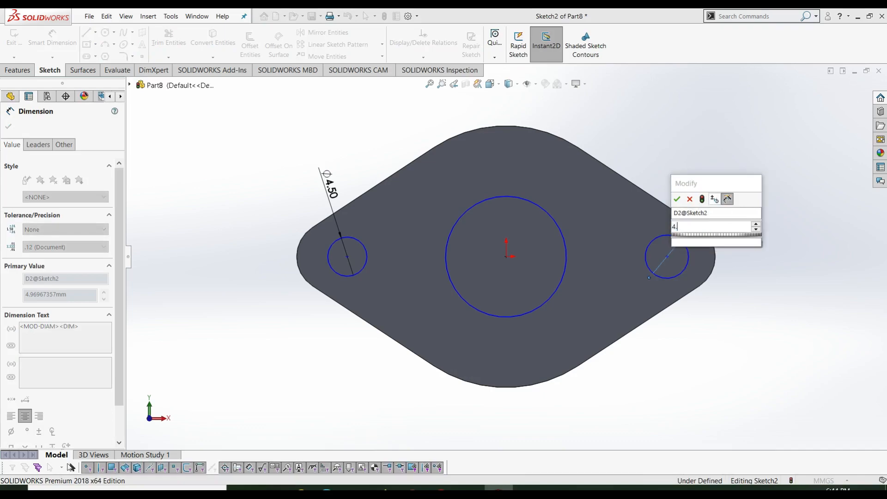
pyautogui.press('Return')
# - Dimension the central circle at 18 mm diameter
pyautogui.click(564, 234)
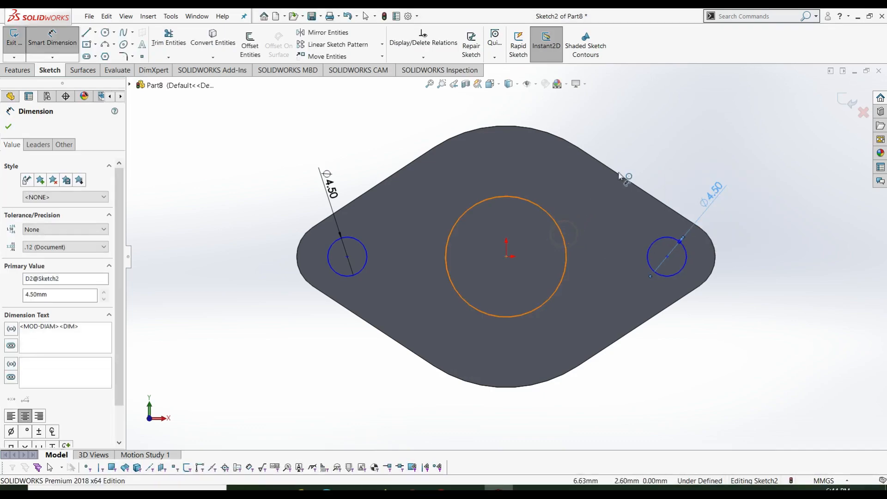
pyautogui.click(645, 160)
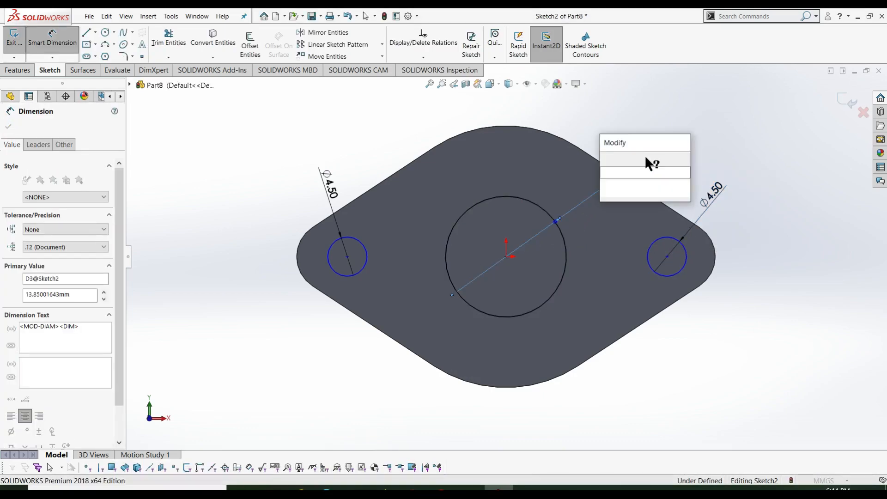
pyautogui.write('18')
pyautogui.press('Return')
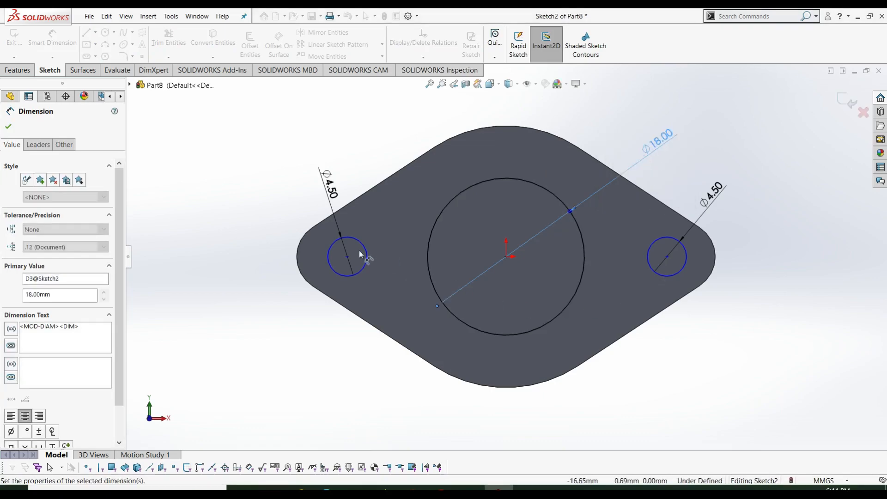
# - Dimension the horizontal distance from the left circle's centre to the origin as 20 mm
pyautogui.click(506, 256)
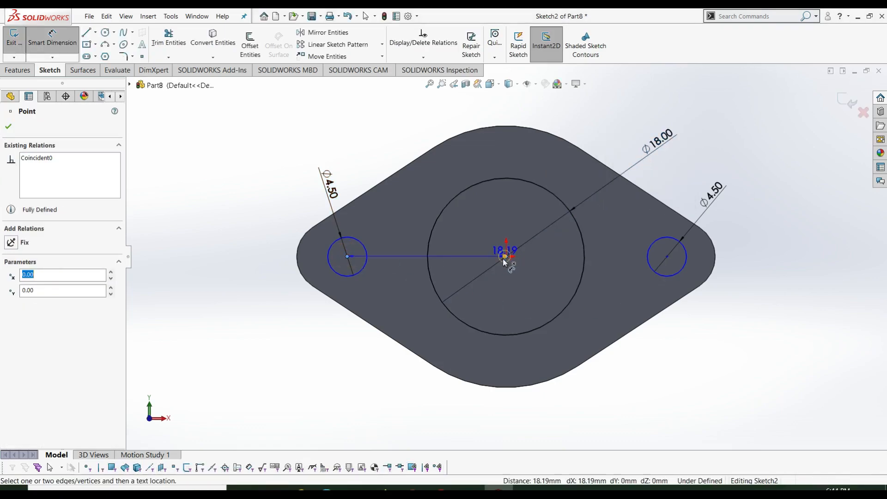
pyautogui.click(523, 405)
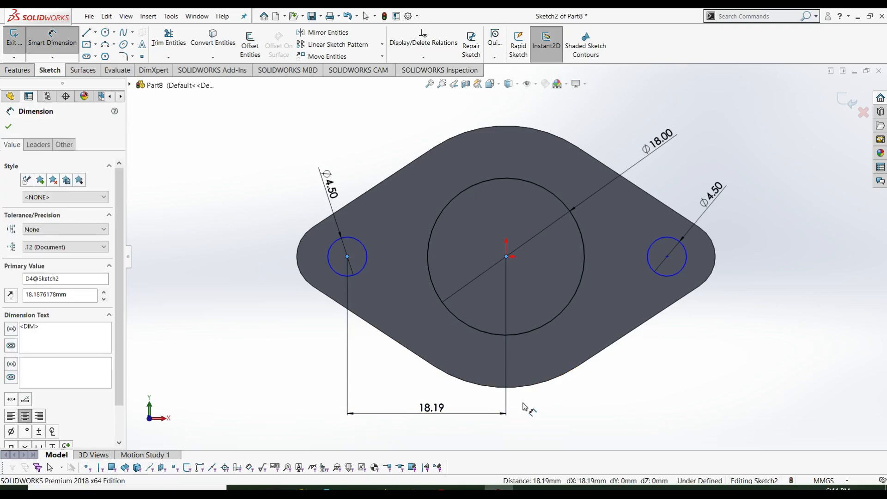
pyautogui.write('20')
pyautogui.press('Return')
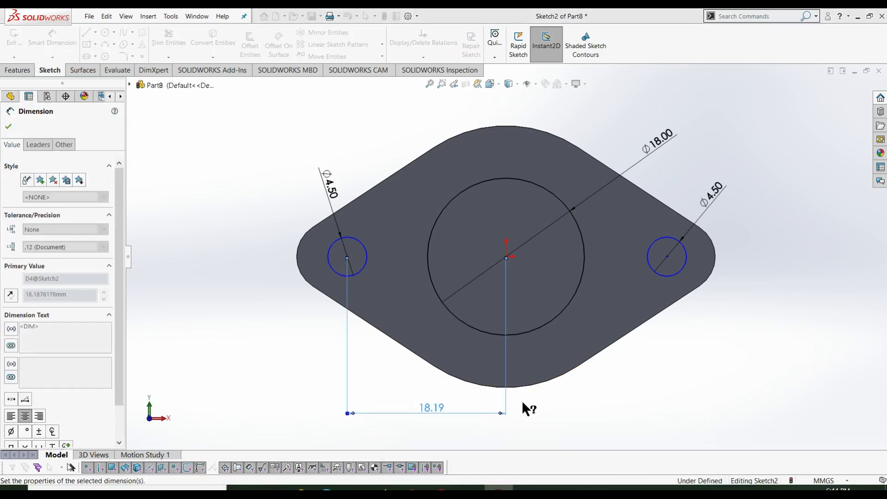
# - Dimension the horizontal distance from the right circle's centre to the origin as 20 mm
pyautogui.click(667, 256)
pyautogui.click(506, 257)
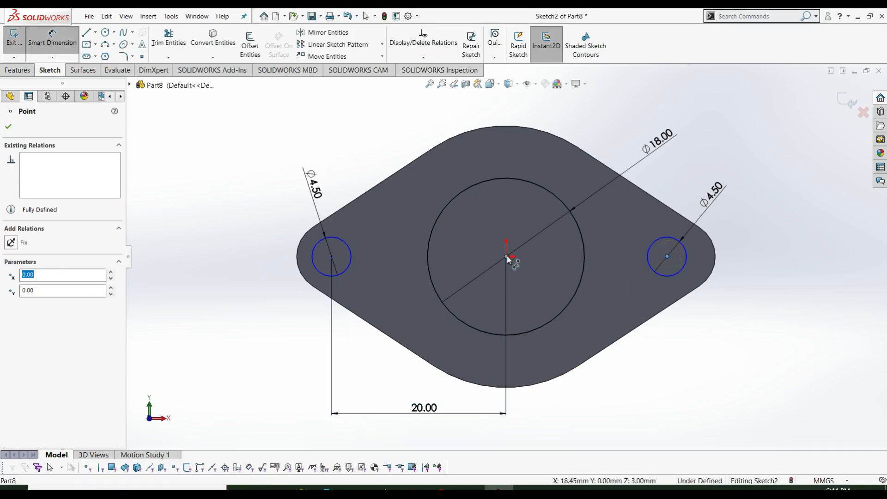
pyautogui.click(665, 413)
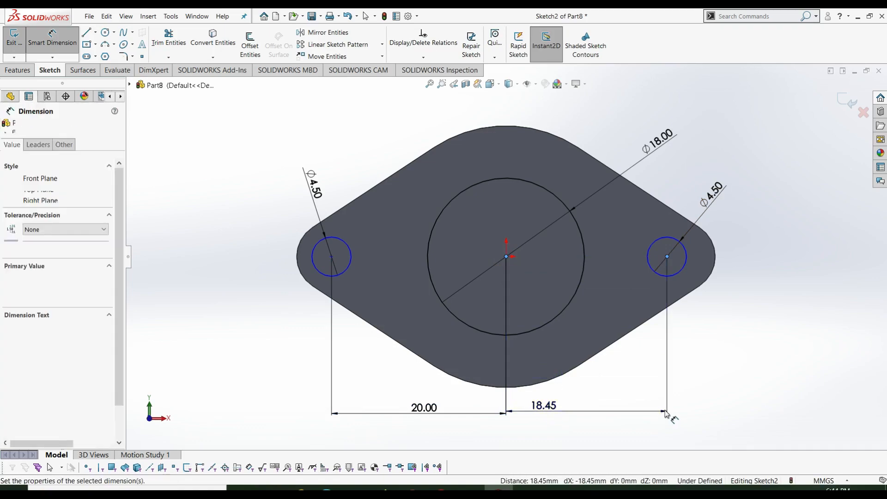
pyautogui.write('20')
pyautogui.press('Return')
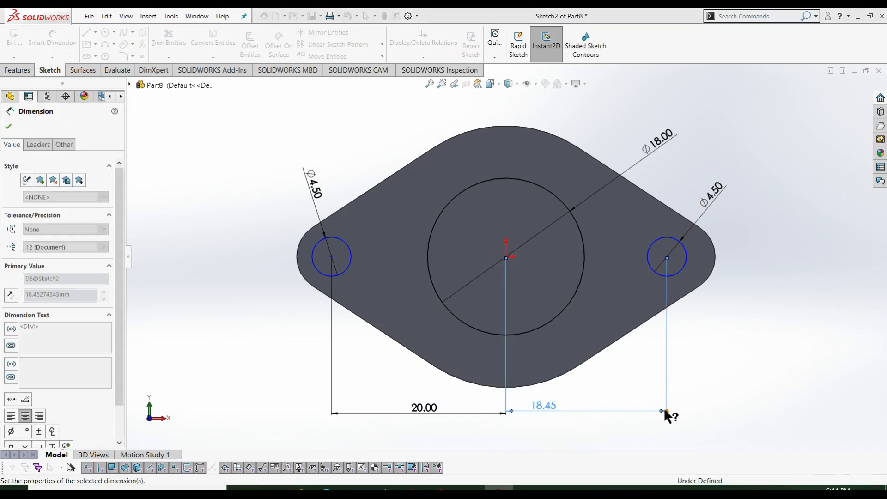
pyautogui.press('Escape')
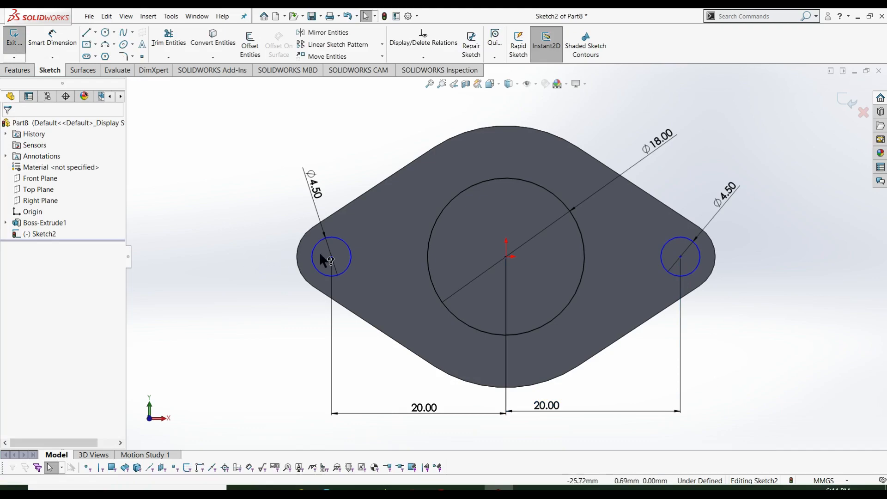
# - Add a horizontal relation between the centre points of the central circle and both end circles
pyautogui.click(507, 257)
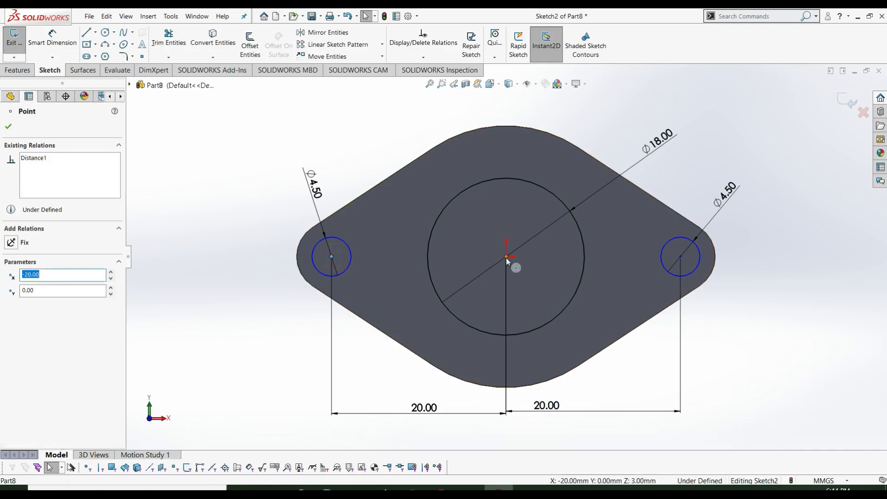
pyautogui.keyDown('ctrl'); pyautogui.click(681, 257); pyautogui.keyUp('ctrl')
pyautogui.keyDown('ctrl'); pyautogui.click(331, 256); pyautogui.keyUp('ctrl')
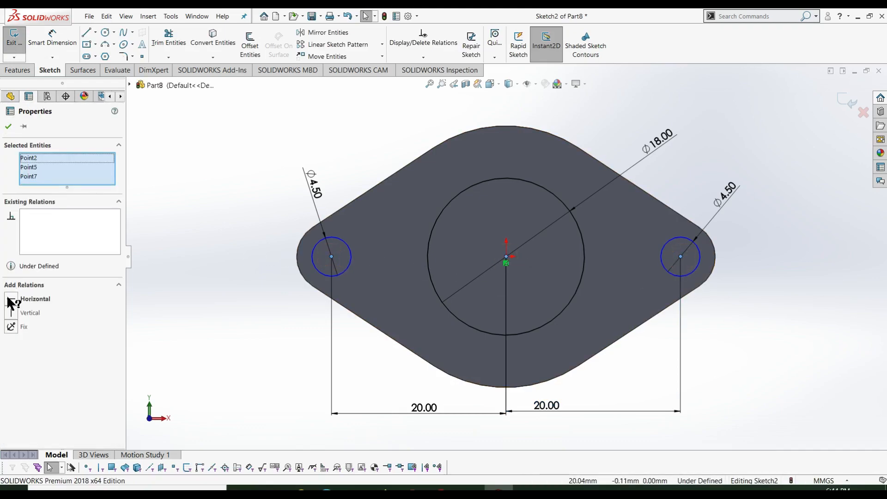
pyautogui.click(11, 299)
pyautogui.click(9, 128)
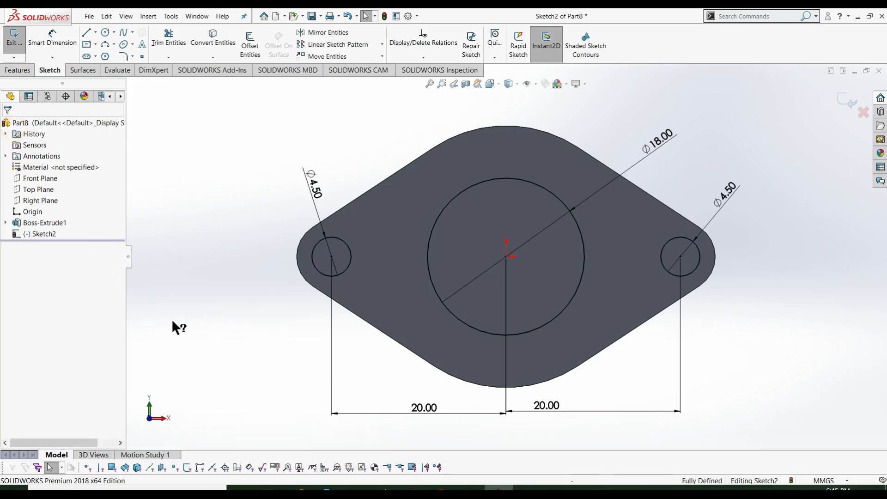
# - Finish the hole sketch and extrude-cut all three circles through the plate with the Through All end condition
pyautogui.rightClick(205, 363)
pyautogui.click(307, 349)
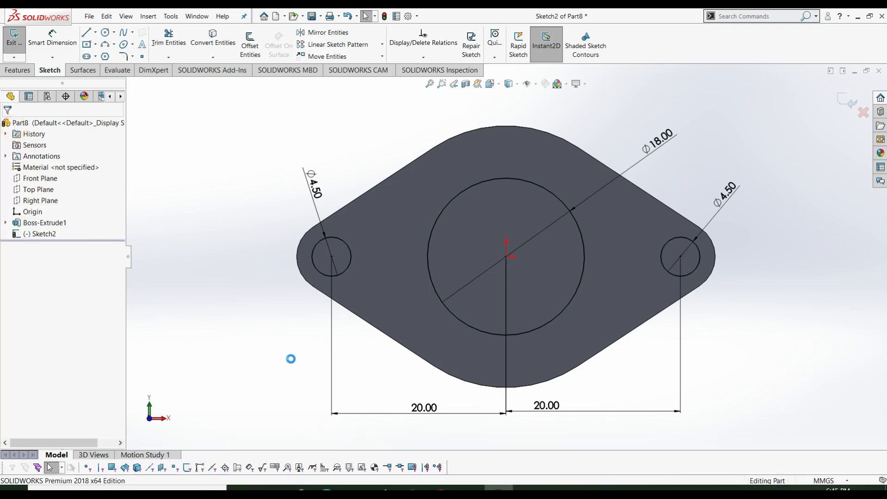
pyautogui.click(19, 70)
pyautogui.click(159, 44)
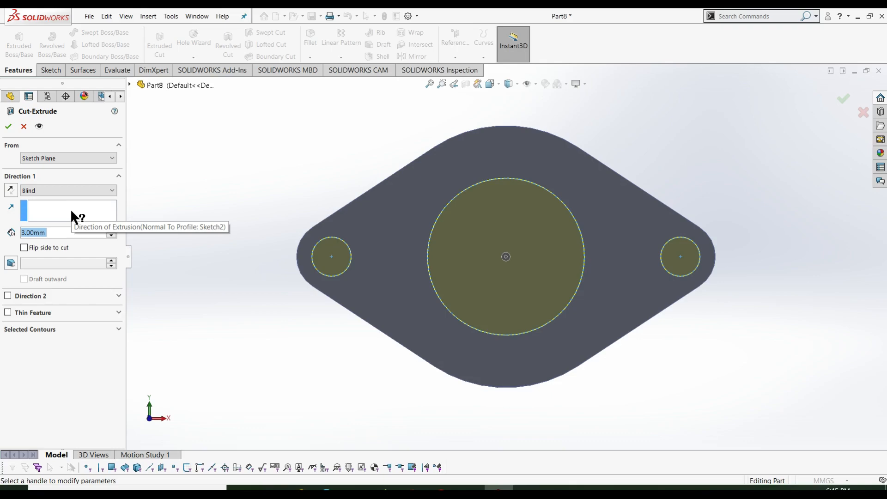
pyautogui.click(49, 193)
pyautogui.click(50, 204)
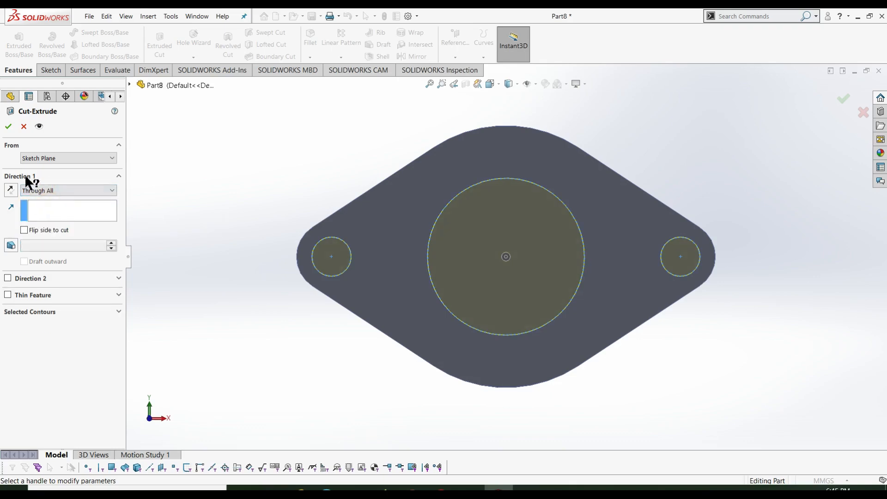
pyautogui.click(8, 126)
# - Show the flange in isometric view and start saving the part to a file
pyautogui.click(210, 255)
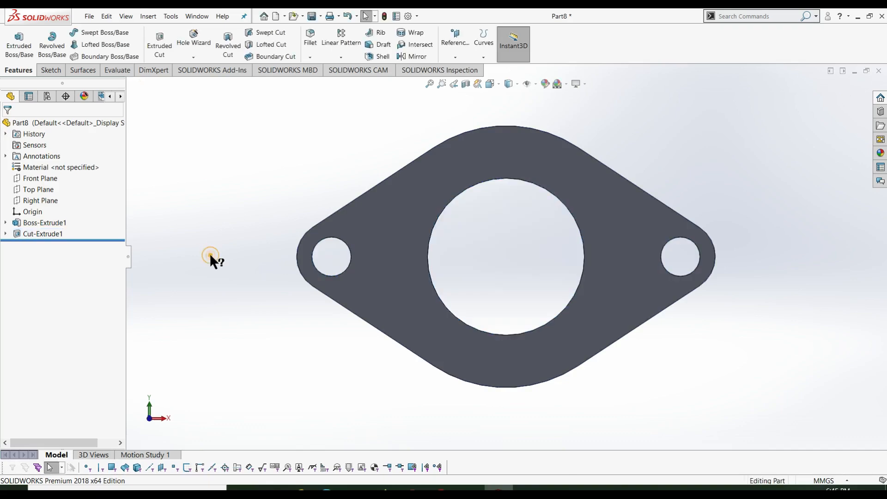
pyautogui.hotkey('ctrl', '7')
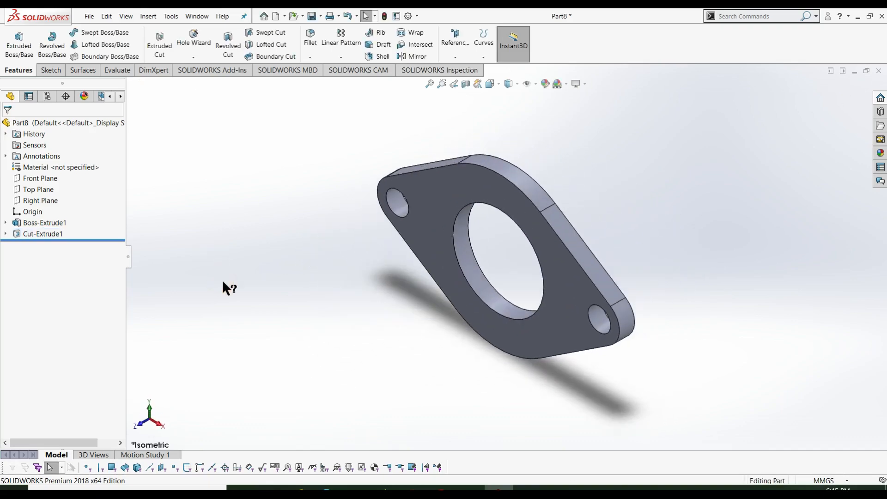
pyautogui.hotkey('ctrl', 's')
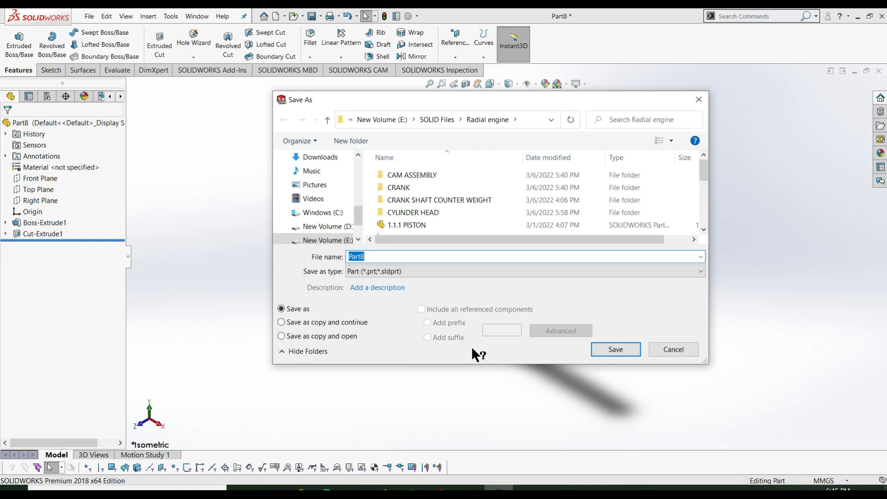
# - Try naming the part file EXAUST TUBE 11.2.0
pyautogui.write('EXA')
pyautogui.press('Down')
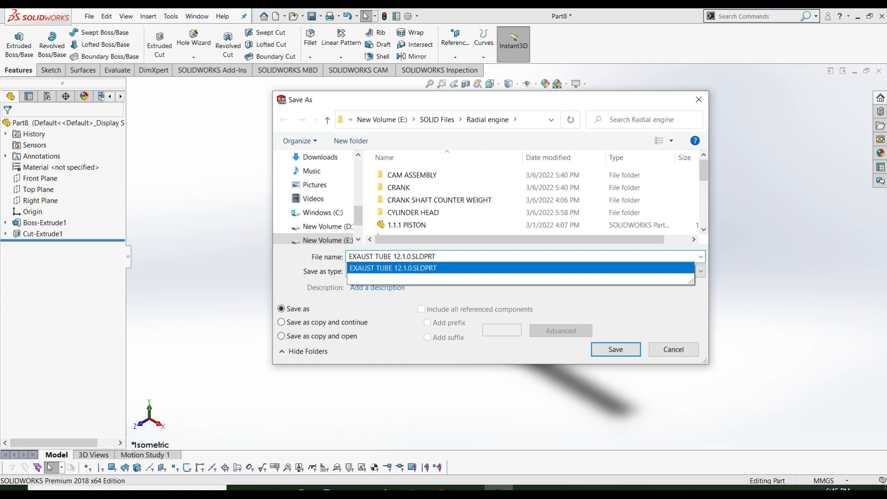
pyautogui.press('BackSpace')
pyautogui.press('BackSpace')
pyautogui.press('BackSpace')
pyautogui.press('BackSpace')
pyautogui.press('BackSpace')
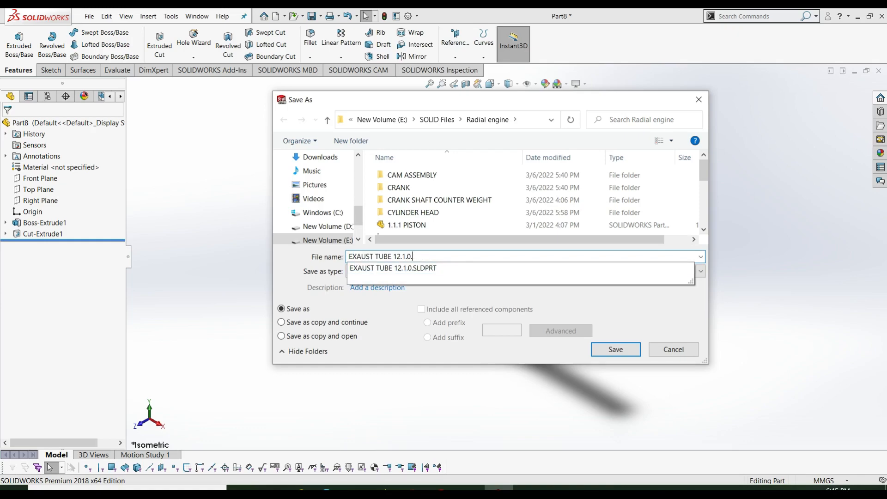
pyautogui.press('BackSpace')
pyautogui.press('BackSpace')
pyautogui.press('BackSpace')
pyautogui.press('BackSpace')
pyautogui.press('BackSpace')
pyautogui.press('BackSpace')
pyautogui.write('11.')
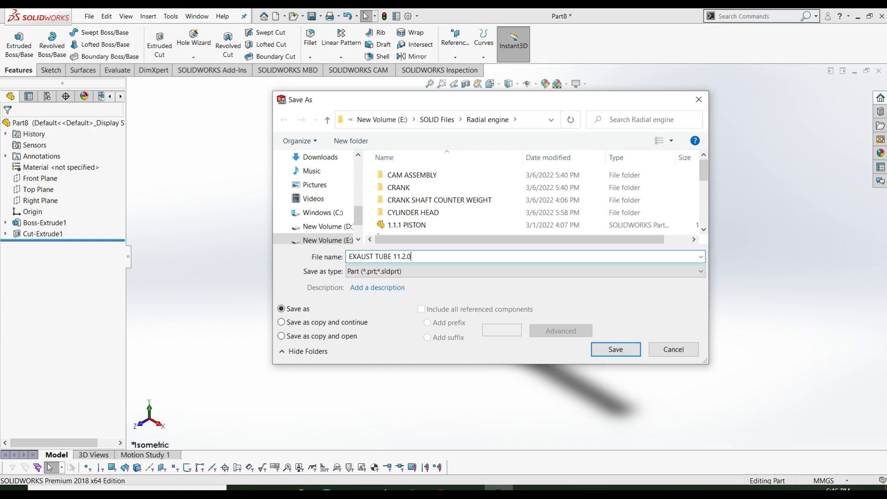
pyautogui.press('BackSpace')
pyautogui.press('BackSpace')
pyautogui.press('BackSpace')
pyautogui.press('BackSpace')
pyautogui.press('BackSpace')
# - Save the part in the Radial engine folder as EXAUST TUBE 12.1.0 2ND PART
pyautogui.press('Down')
pyautogui.press('End')
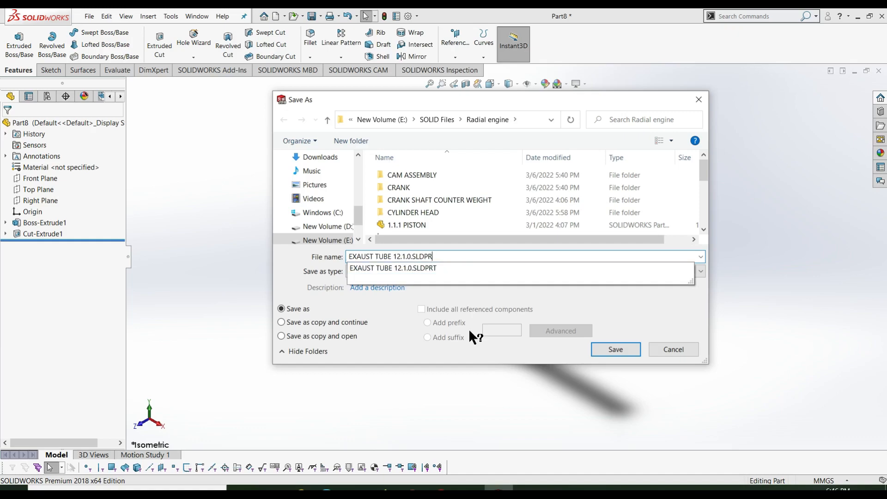
pyautogui.press('BackSpace')
pyautogui.press('BackSpace')
pyautogui.press('BackSpace')
pyautogui.press('BackSpace')
pyautogui.press('BackSpace')
pyautogui.press('BackSpace')
pyautogui.press('BackSpace')
pyautogui.write('2ND ')
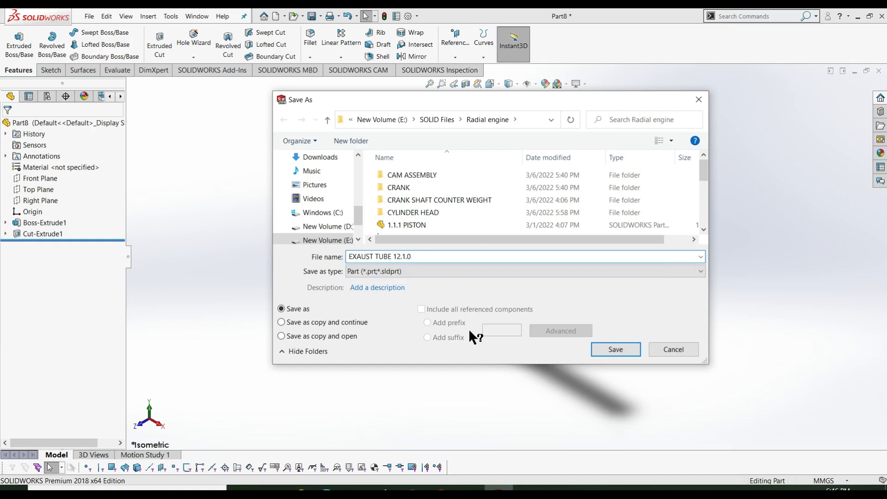
pyautogui.write('PART')
pyautogui.press('Return')
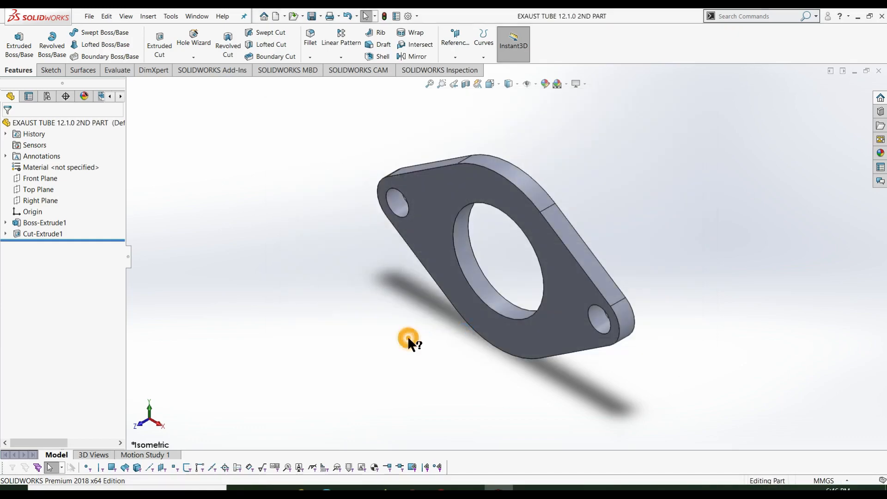
pyautogui.click(408, 338)
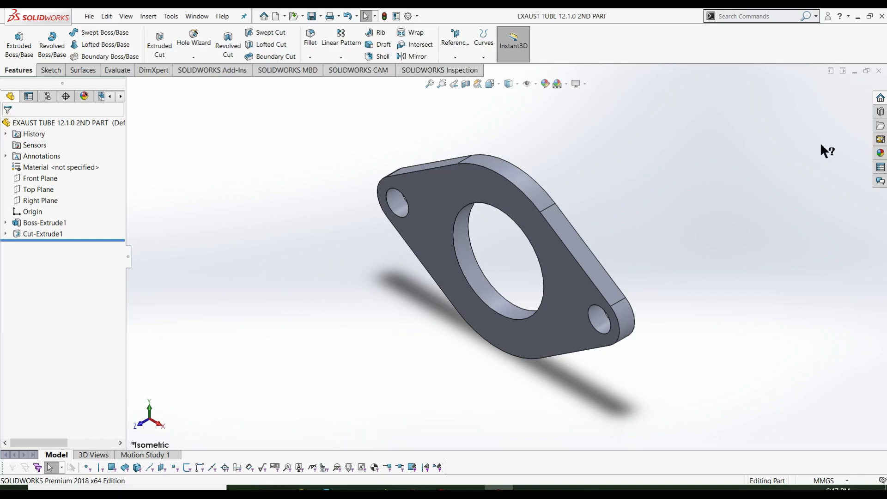
# - Close the saved flange part and minimize SOLIDWORKS to show the desktop
pyautogui.click(878, 70)
pyautogui.click(858, 16)
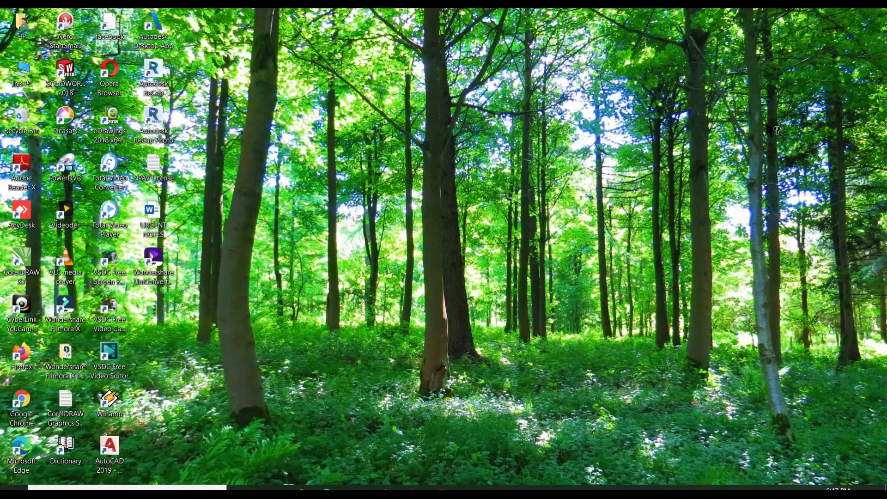